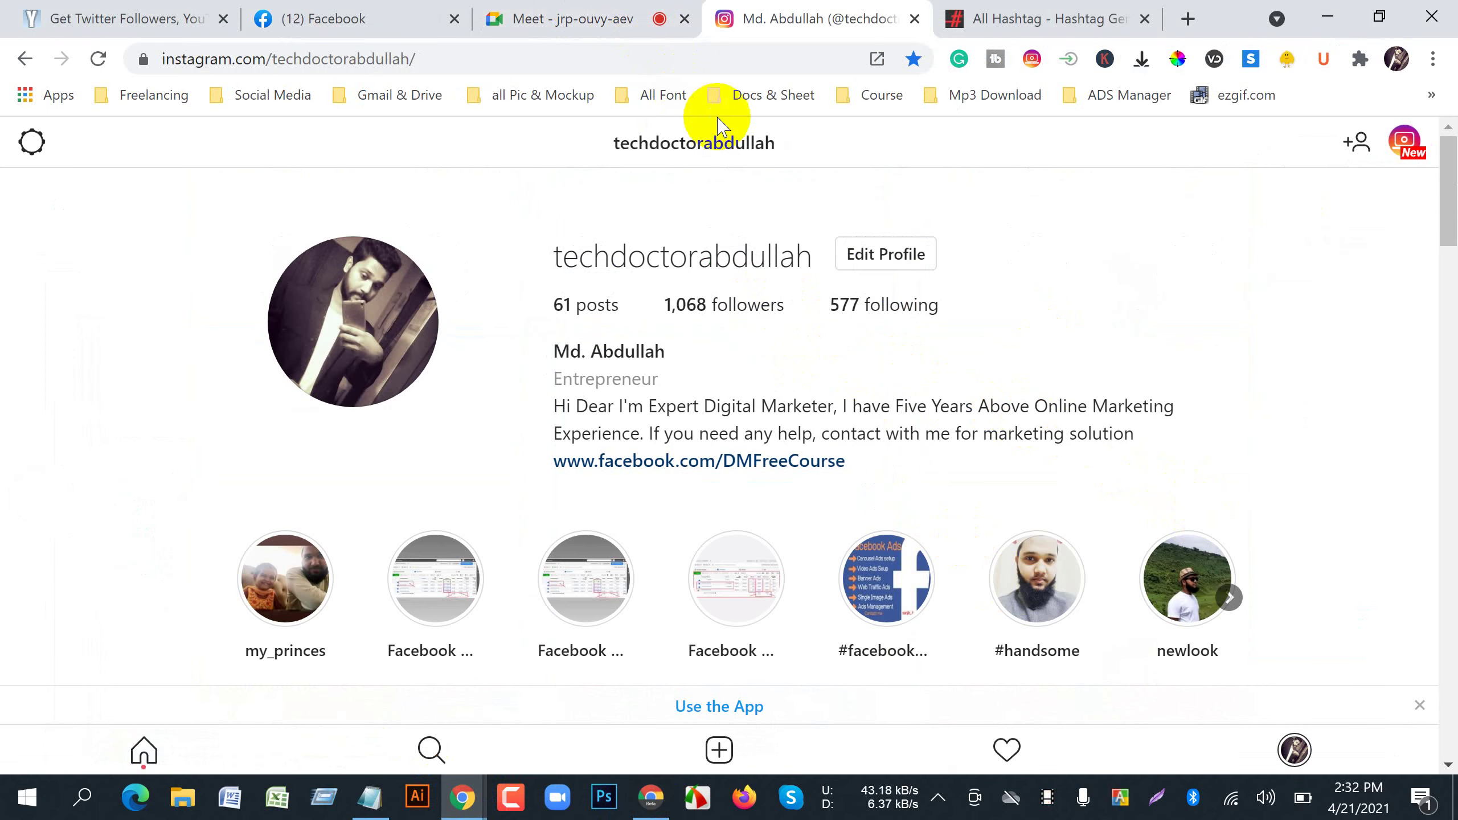
- Look over the All Hashtag generator page and close its browser tab
click(1013, 26)
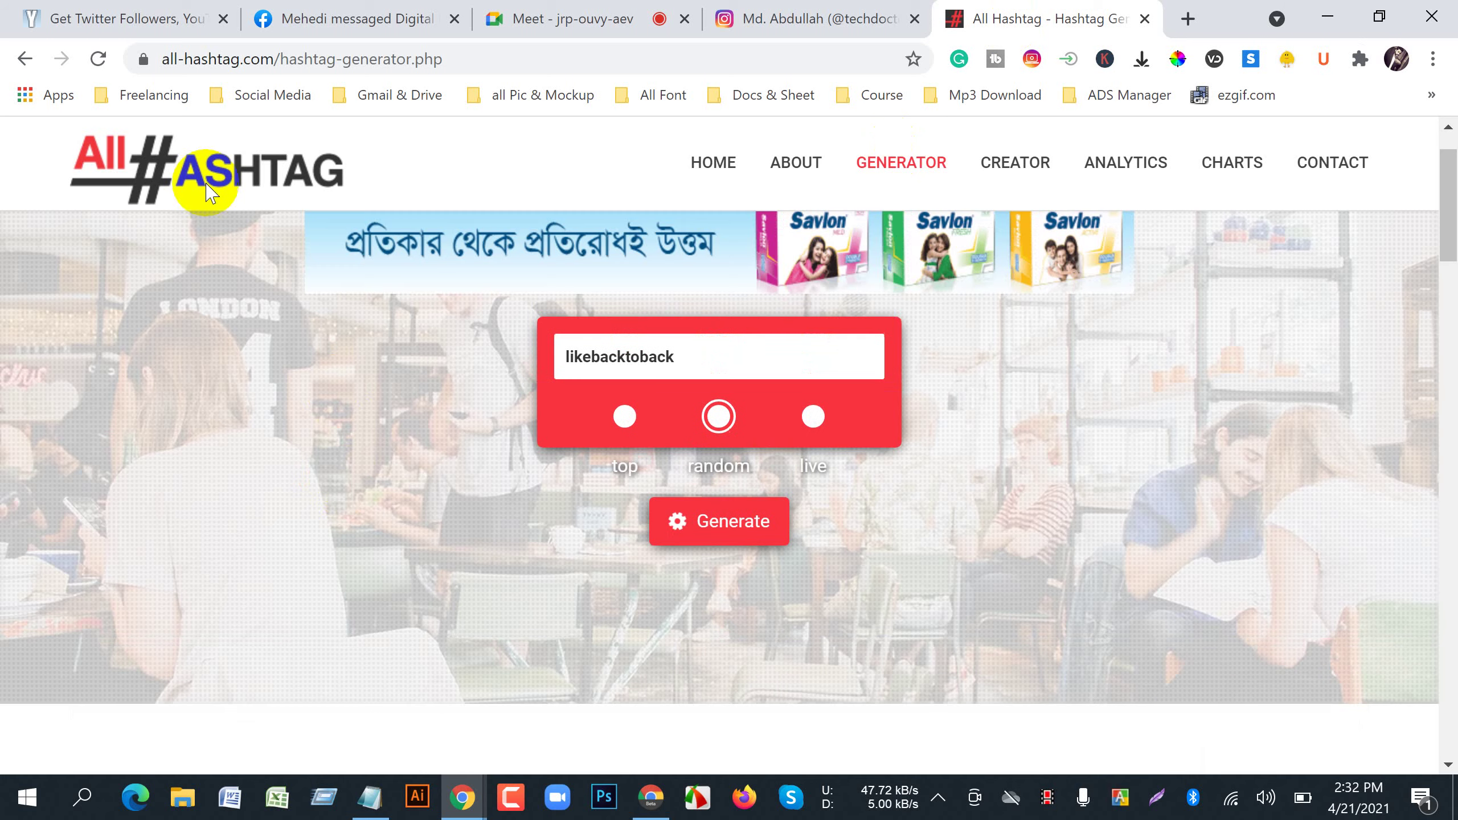
scroll(504, 494, down, 10)
scroll(505, 498, up, 5)
scroll(505, 506, up, 8)
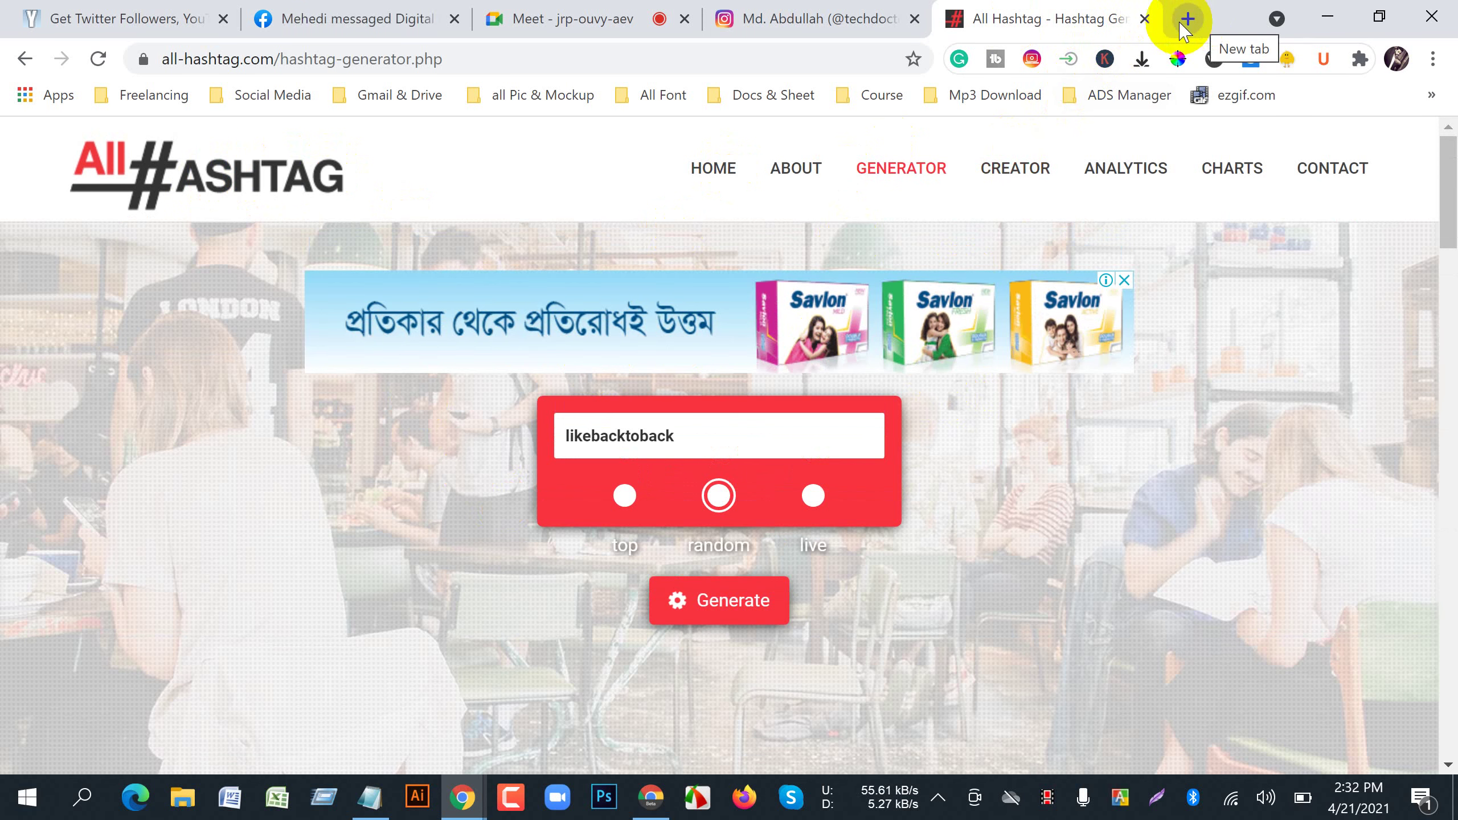
click(1148, 20)
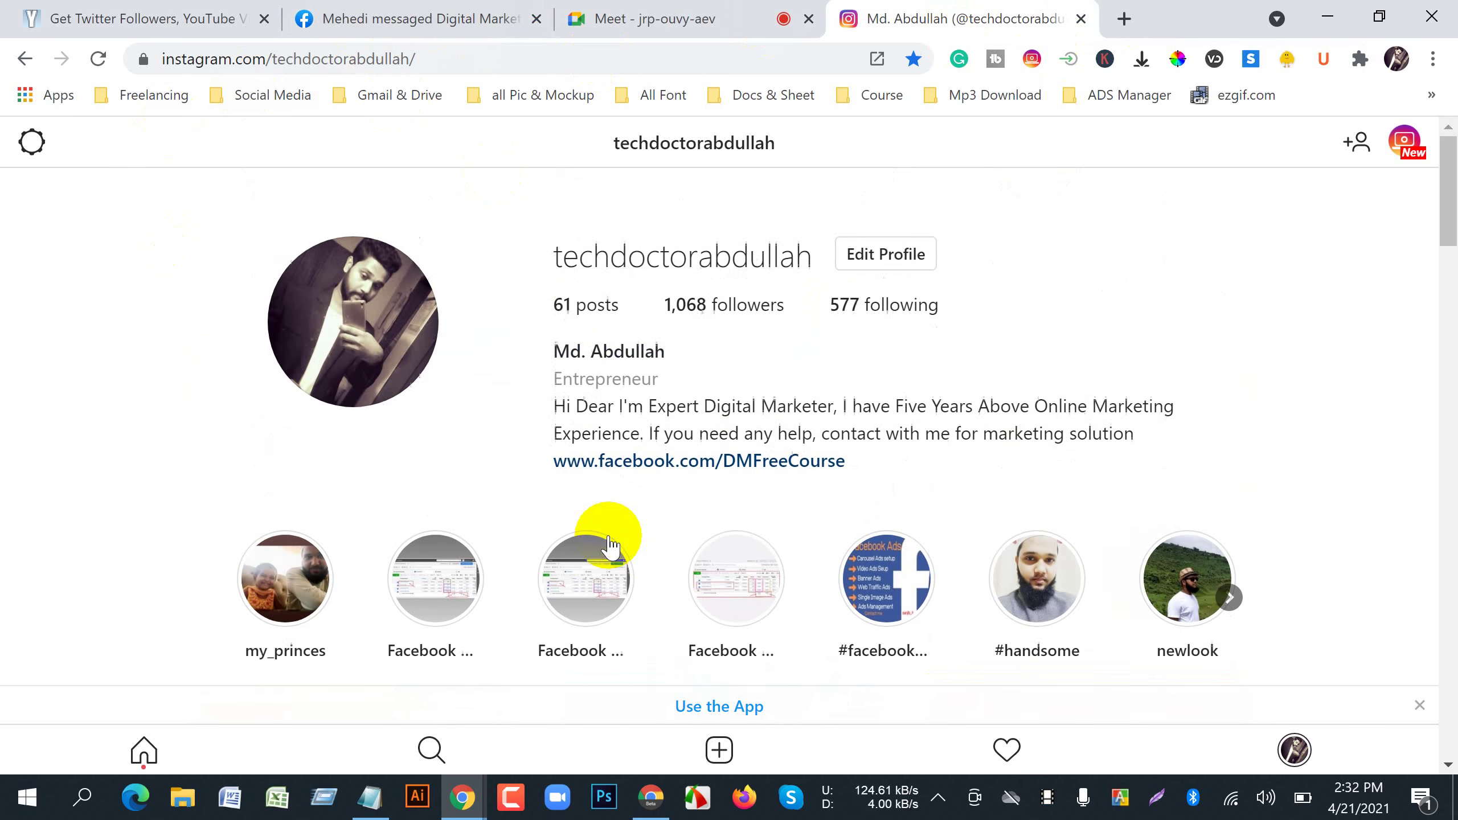
- View the Instagram profile's lockdown post with the masked globe, expand its full caption, and close the post
scroll(609, 545, down, 7)
click(1016, 436)
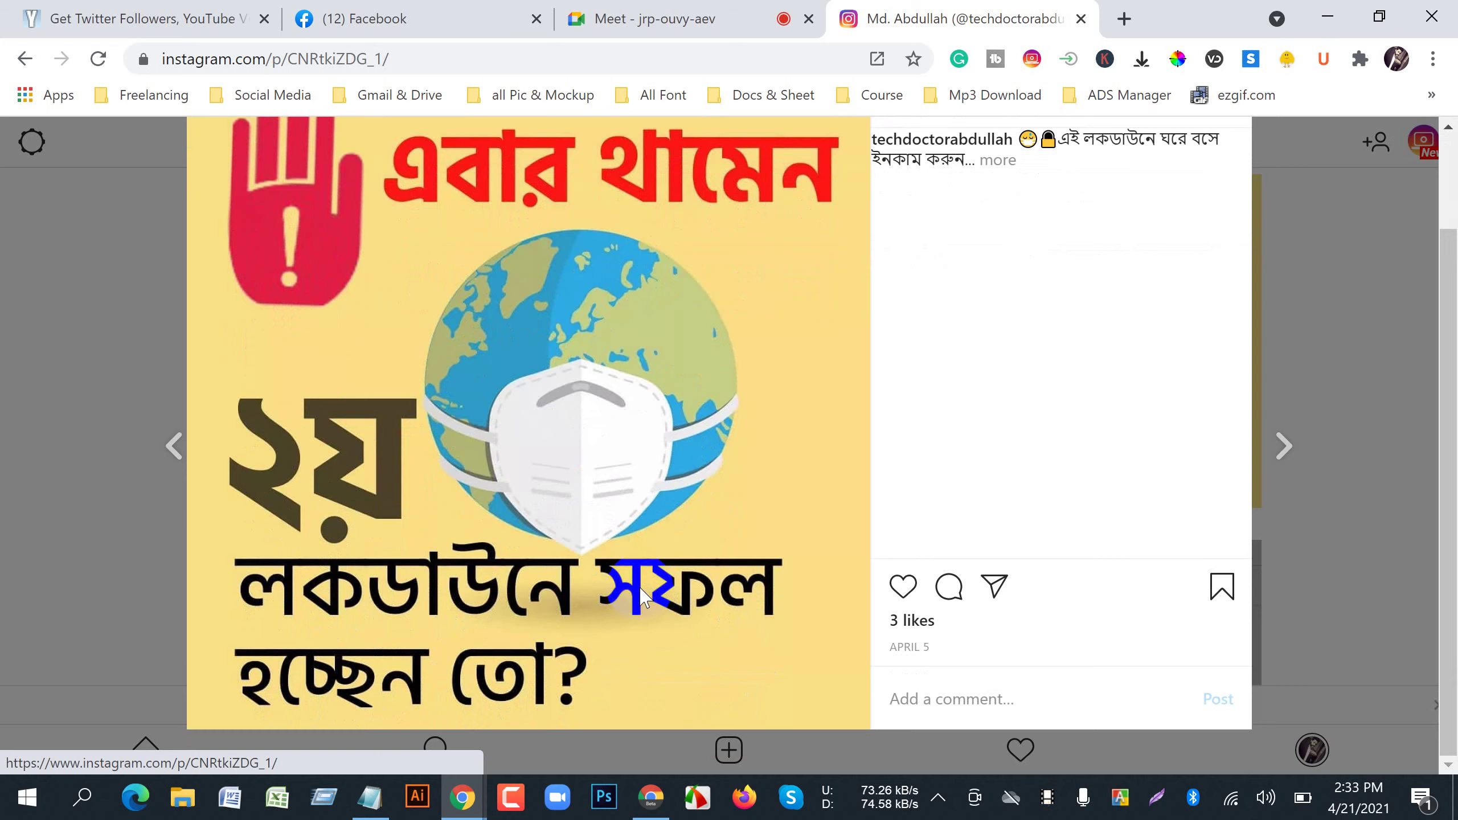
click(998, 275)
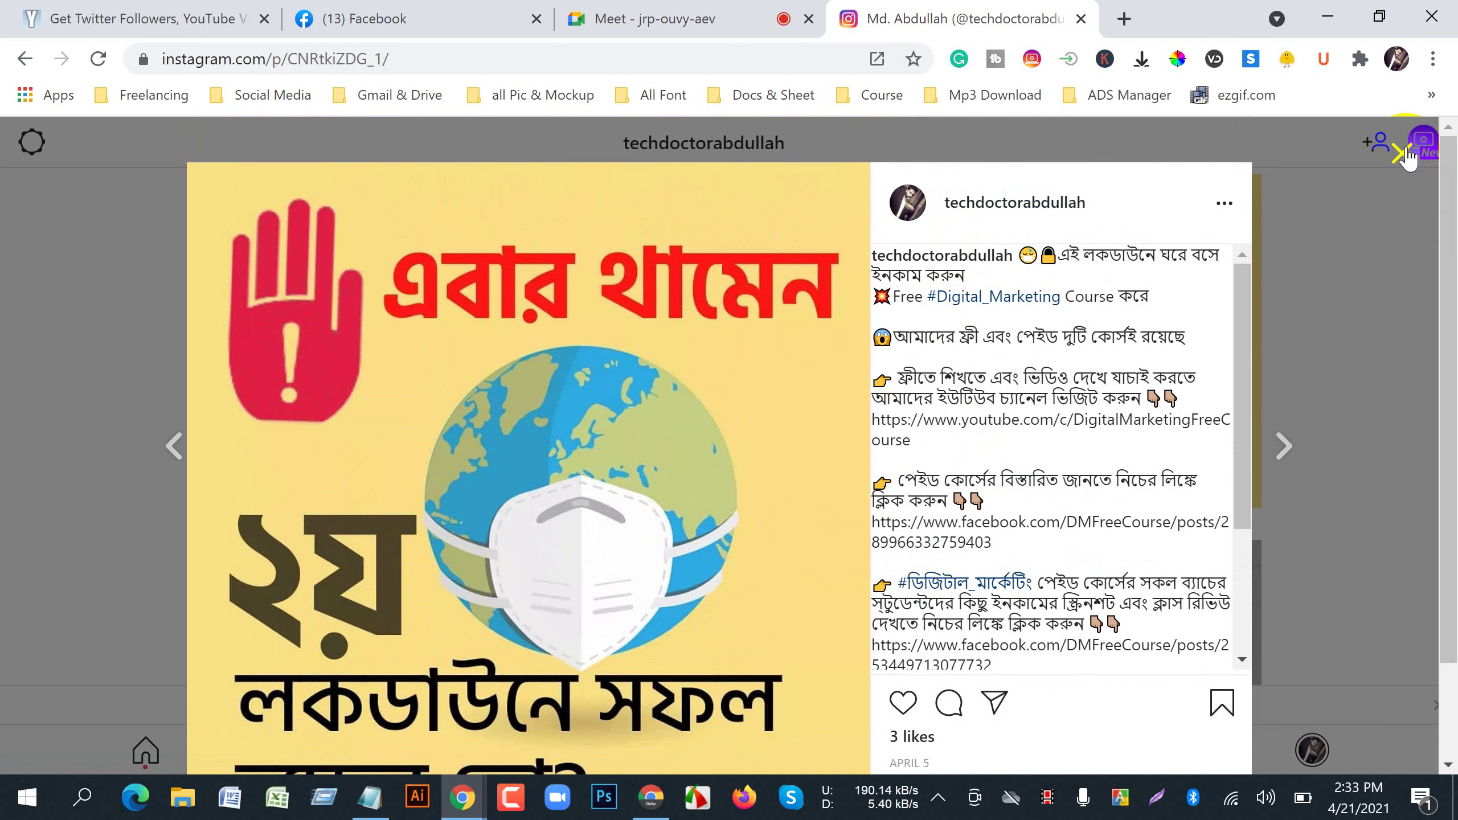
click(1406, 154)
scroll(855, 508, up, 6)
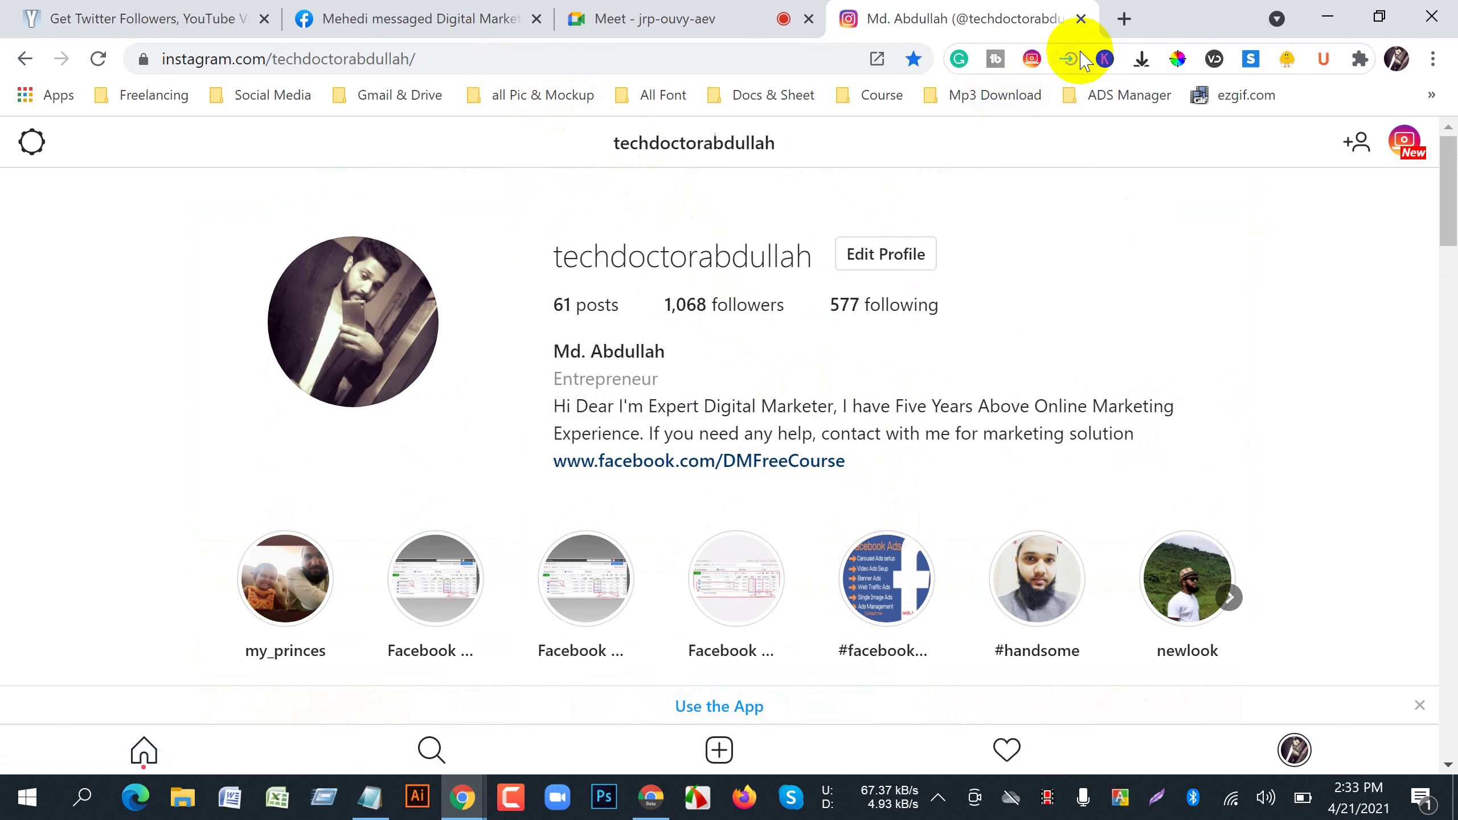
- Open a new browser tab
click(1123, 19)
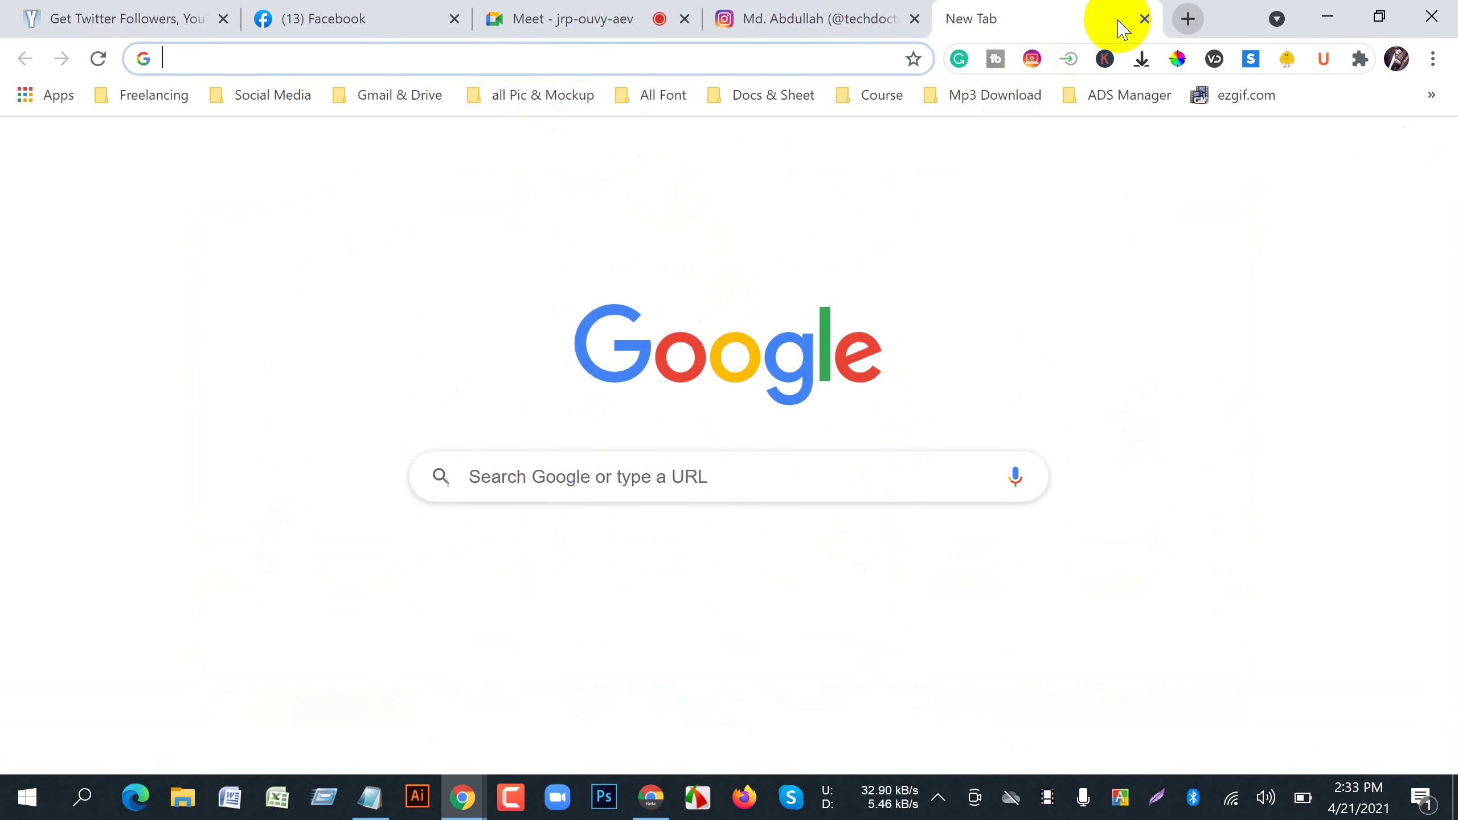
text(ads)
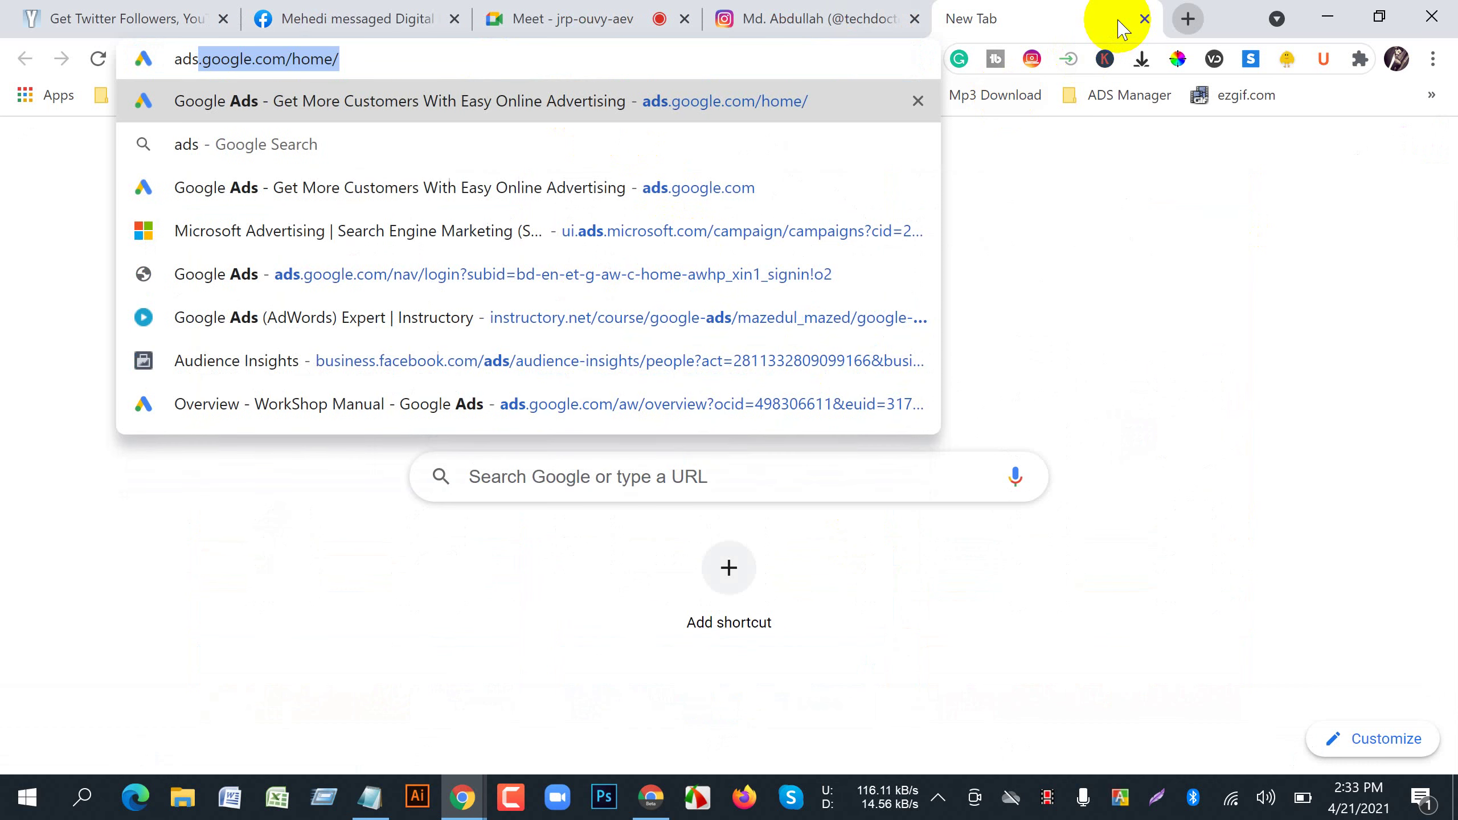
text(.i)
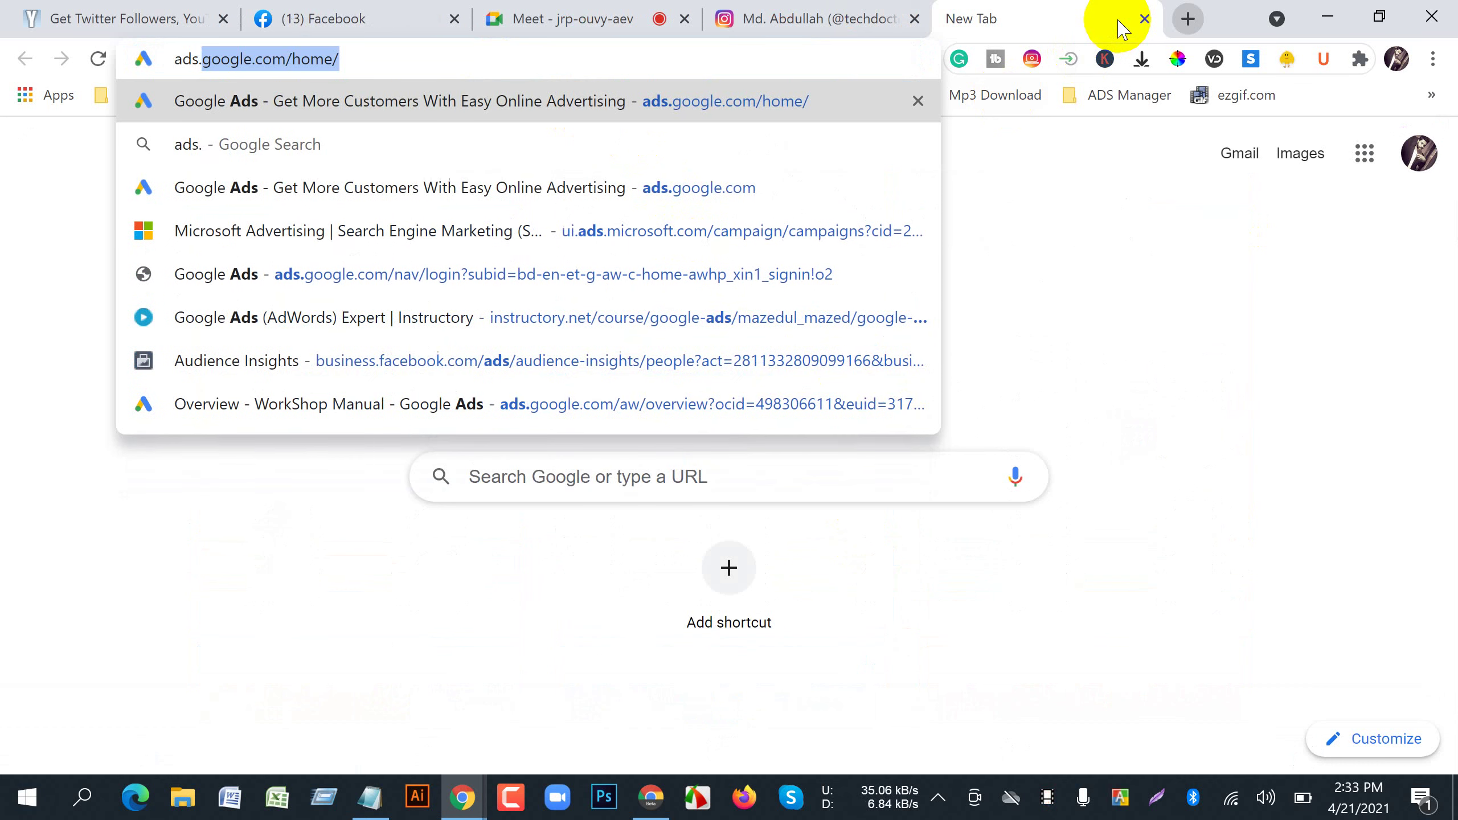
key(BackSpace)
key(BackSpace)
key(BackSpace)
key(BackSpace)
key(BackSpace)
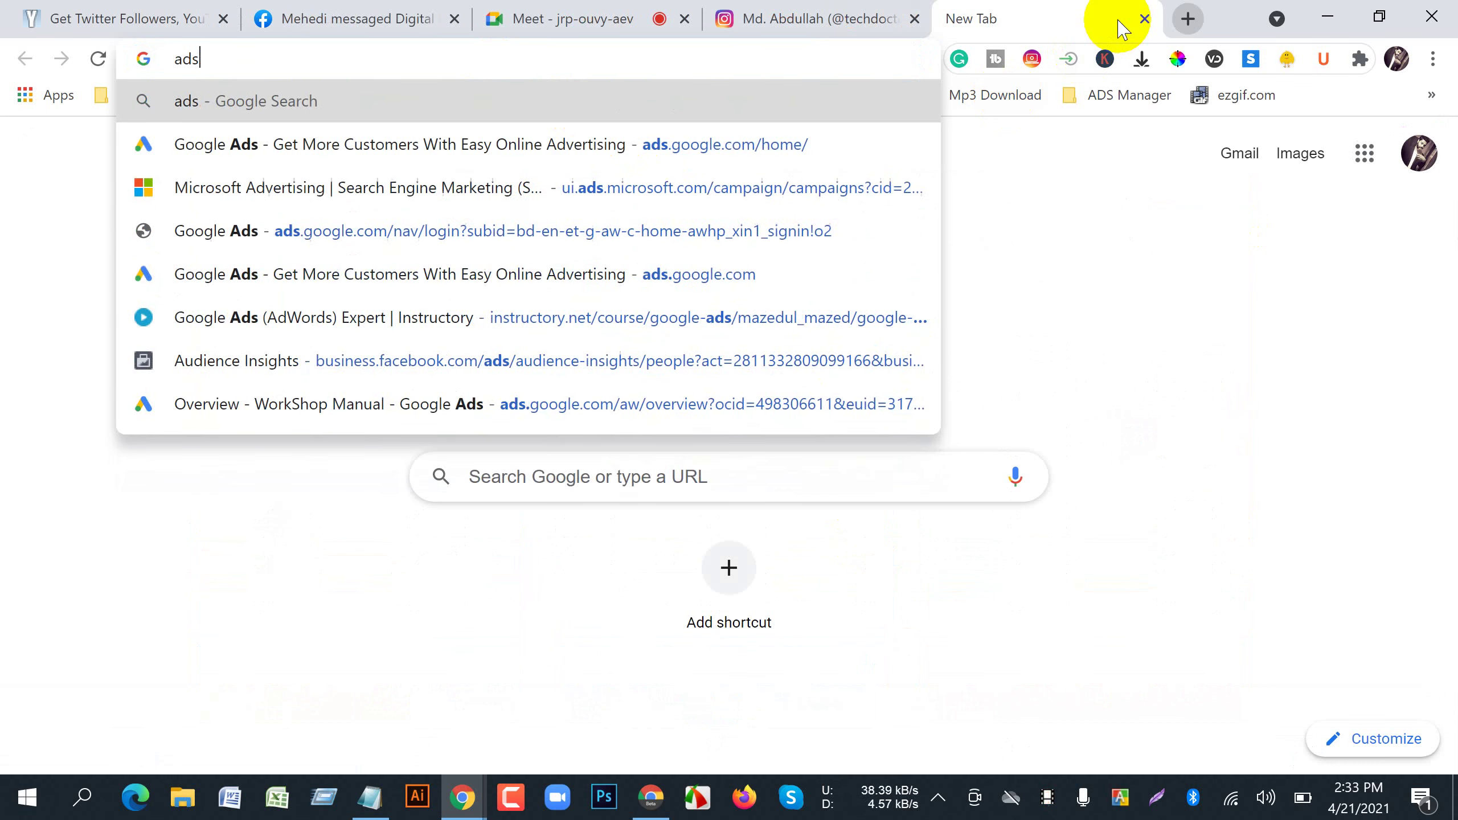
- Load business.instagram.com in the new browser tab
text(b)
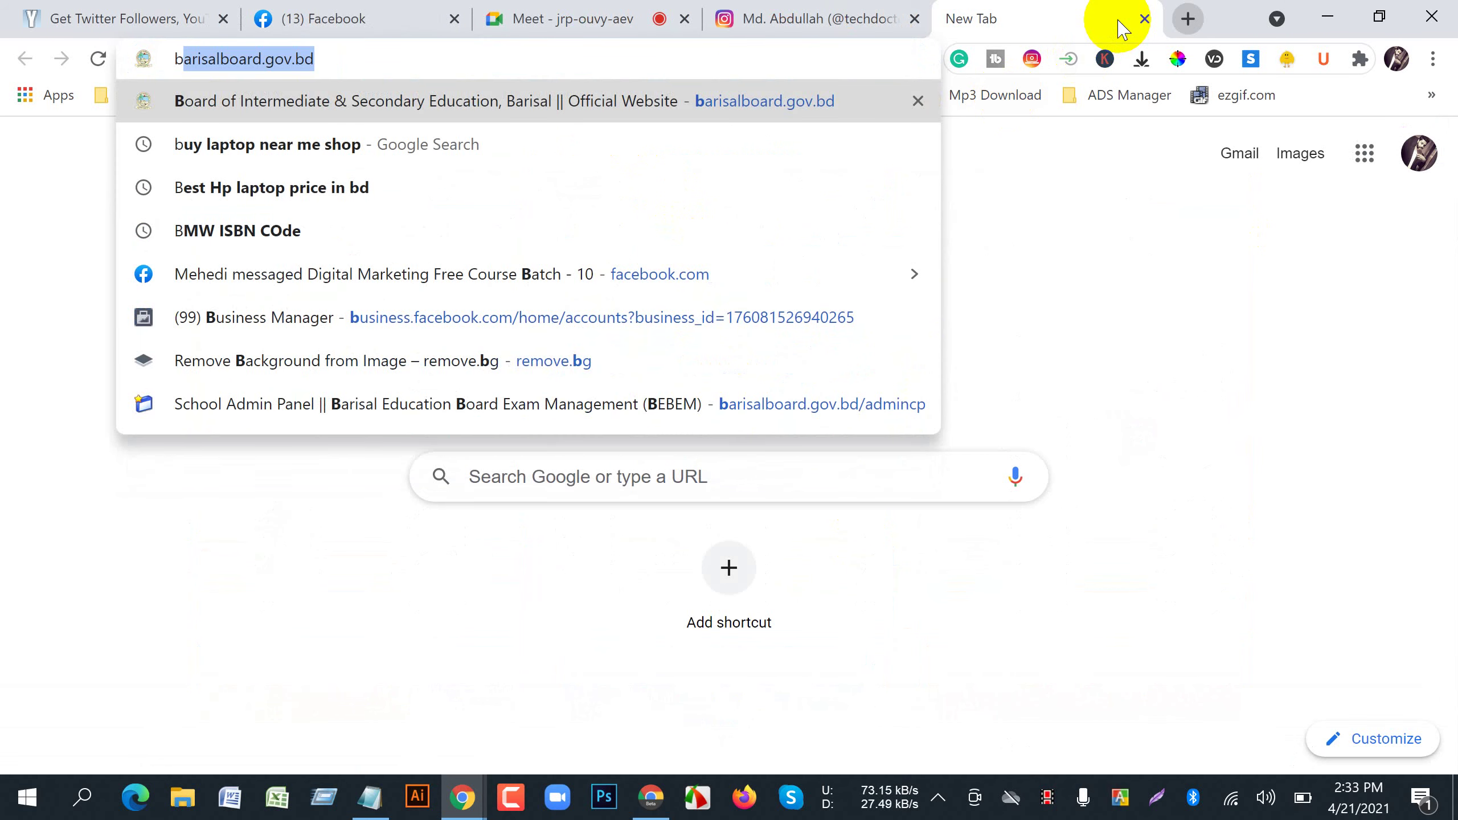
text(usiness.)
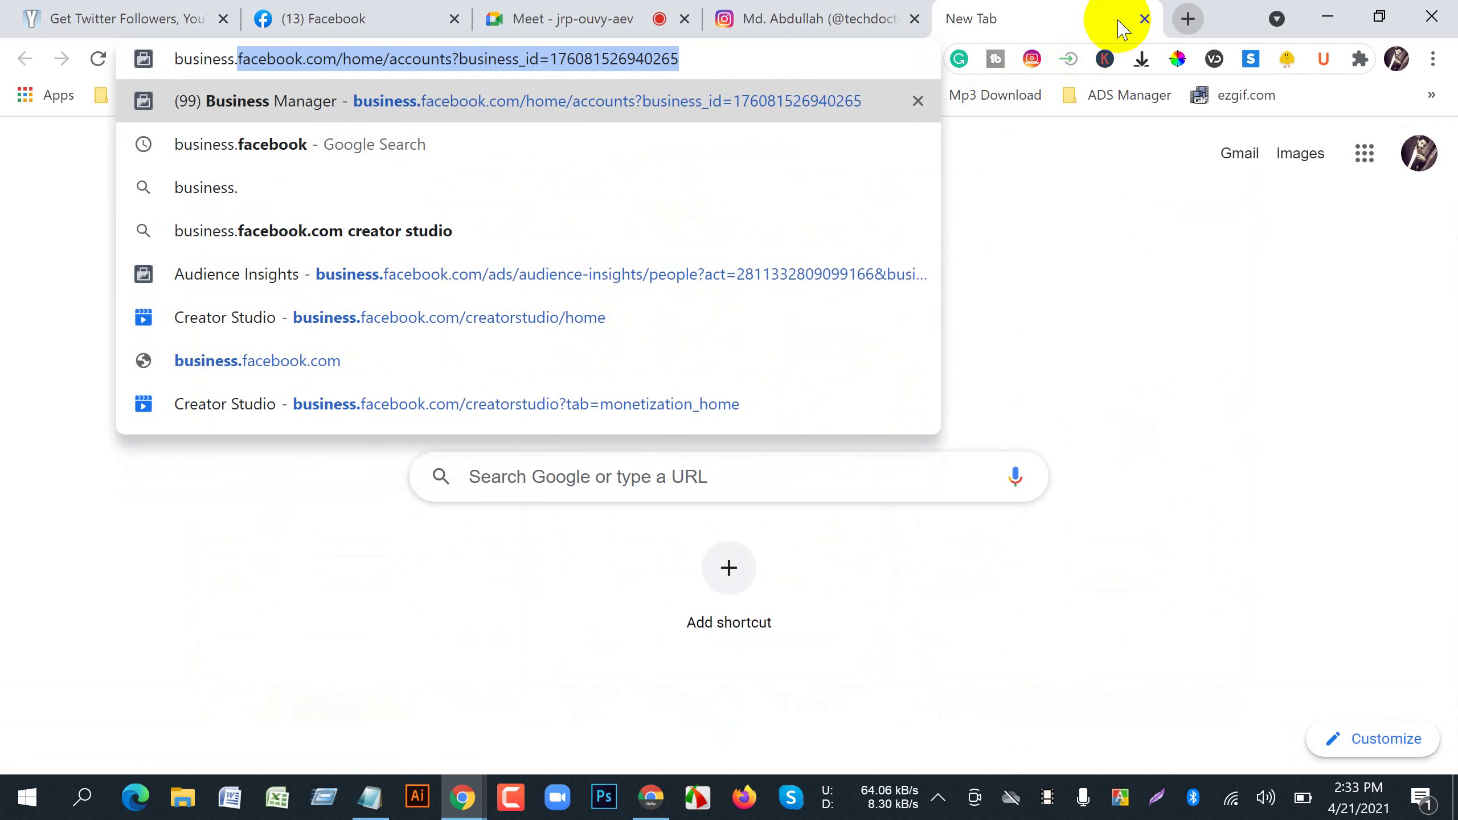
text(instagram)
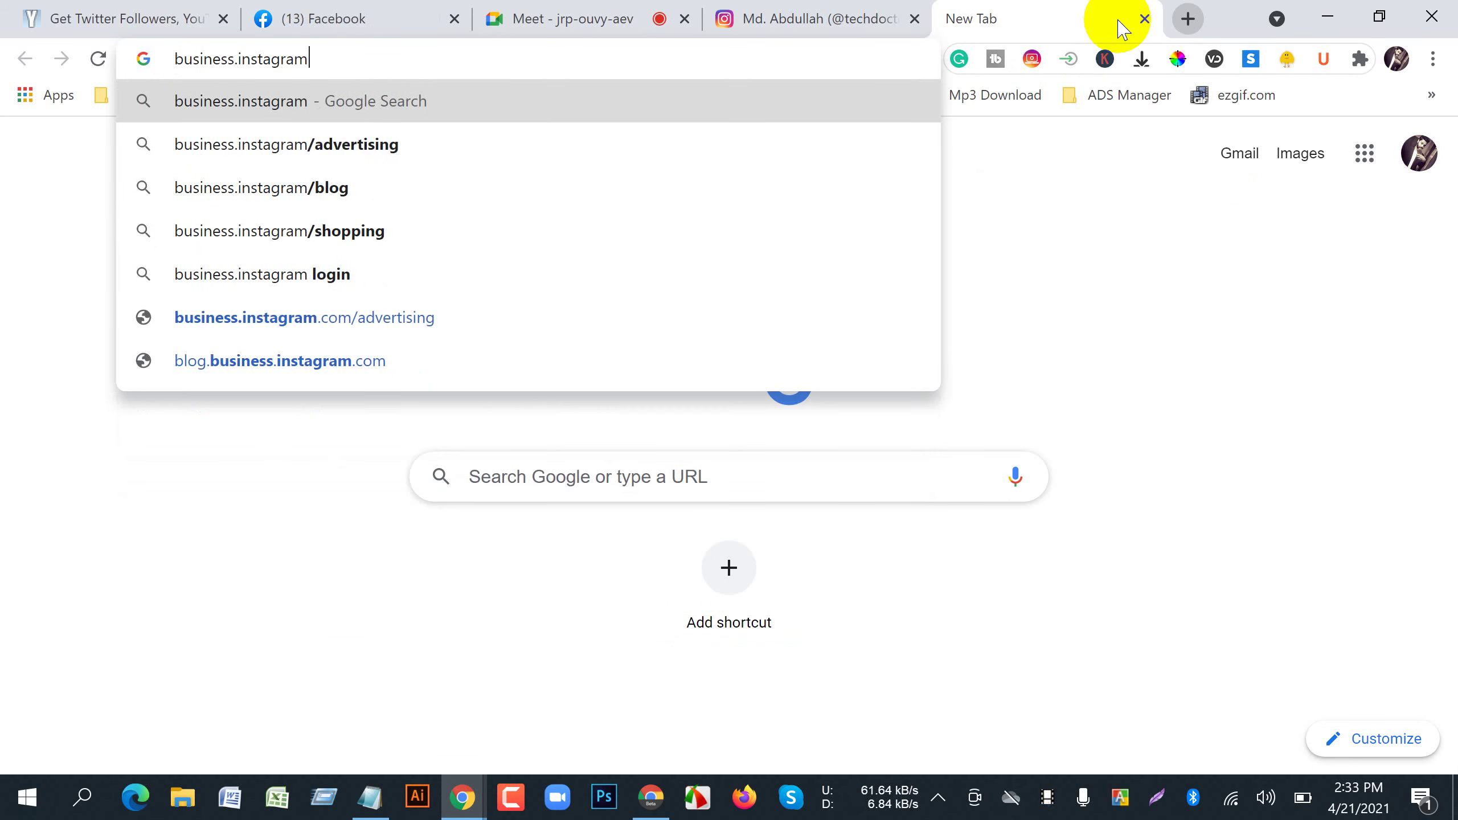
text(.co)
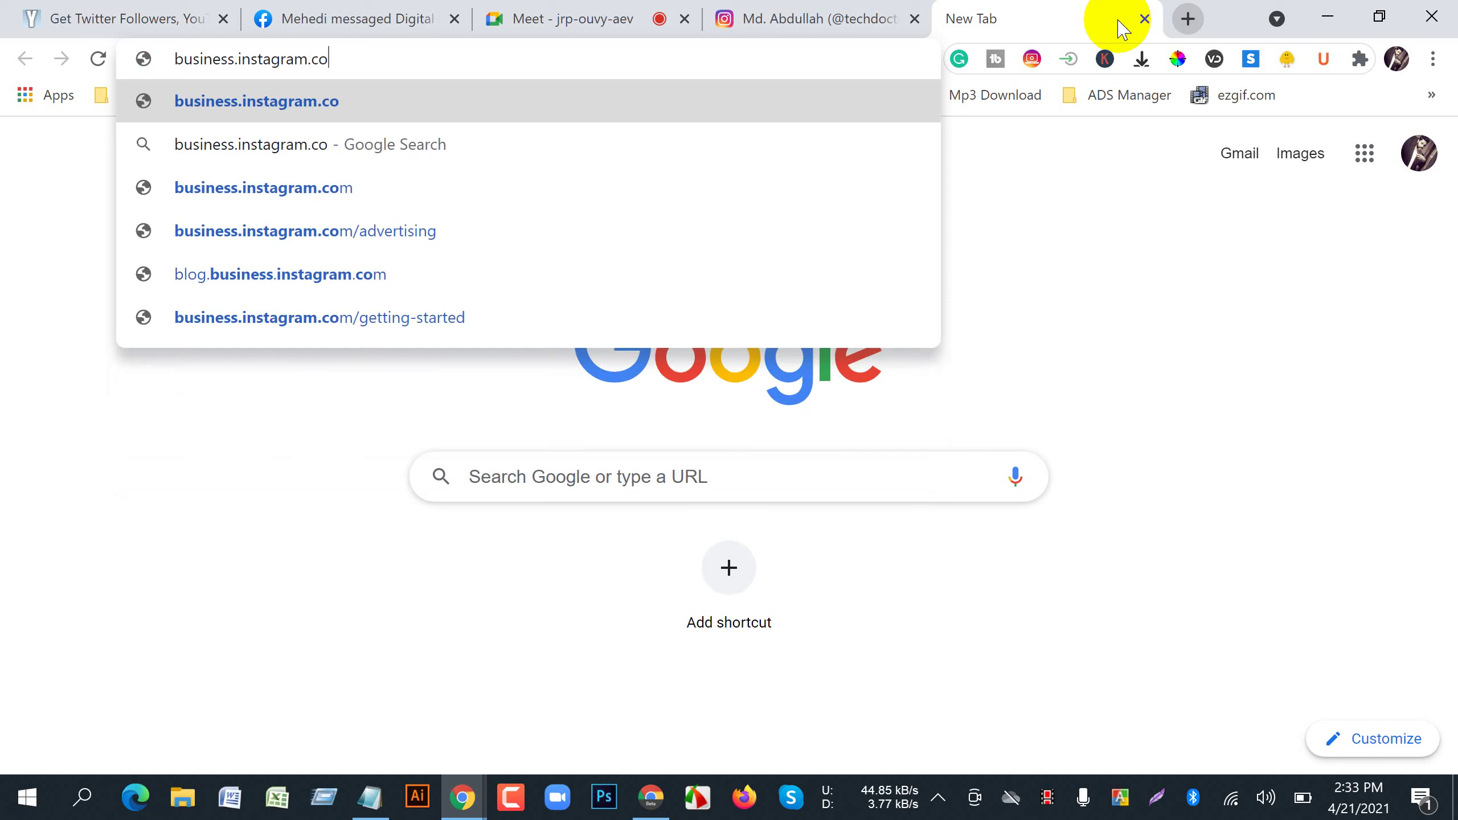
text(m)
key(Return)
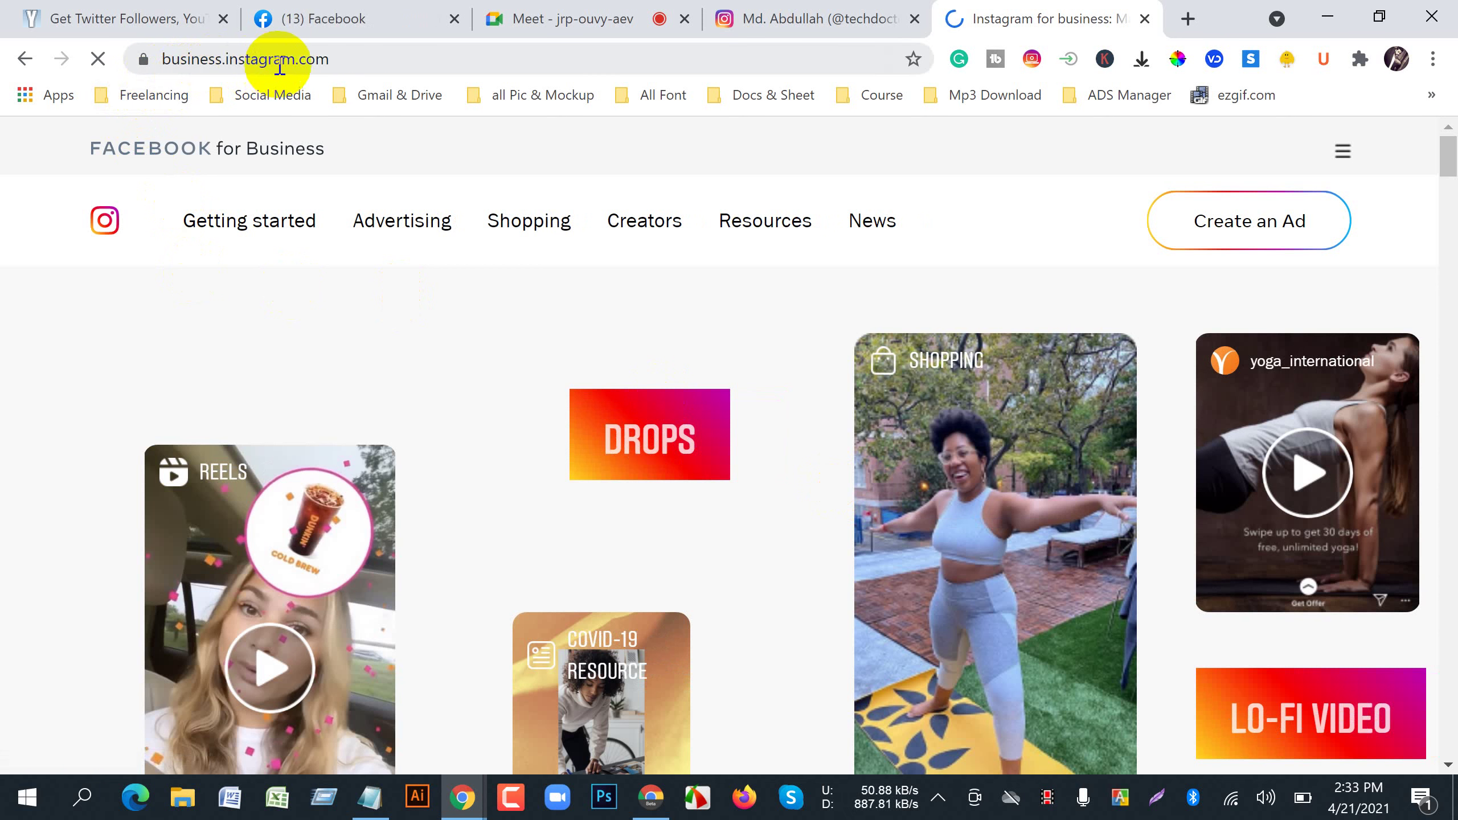
- Look through the Instagram for Business home page, from its main navigation to the trending section
scroll(677, 605, down, 5)
scroll(677, 605, up, 6)
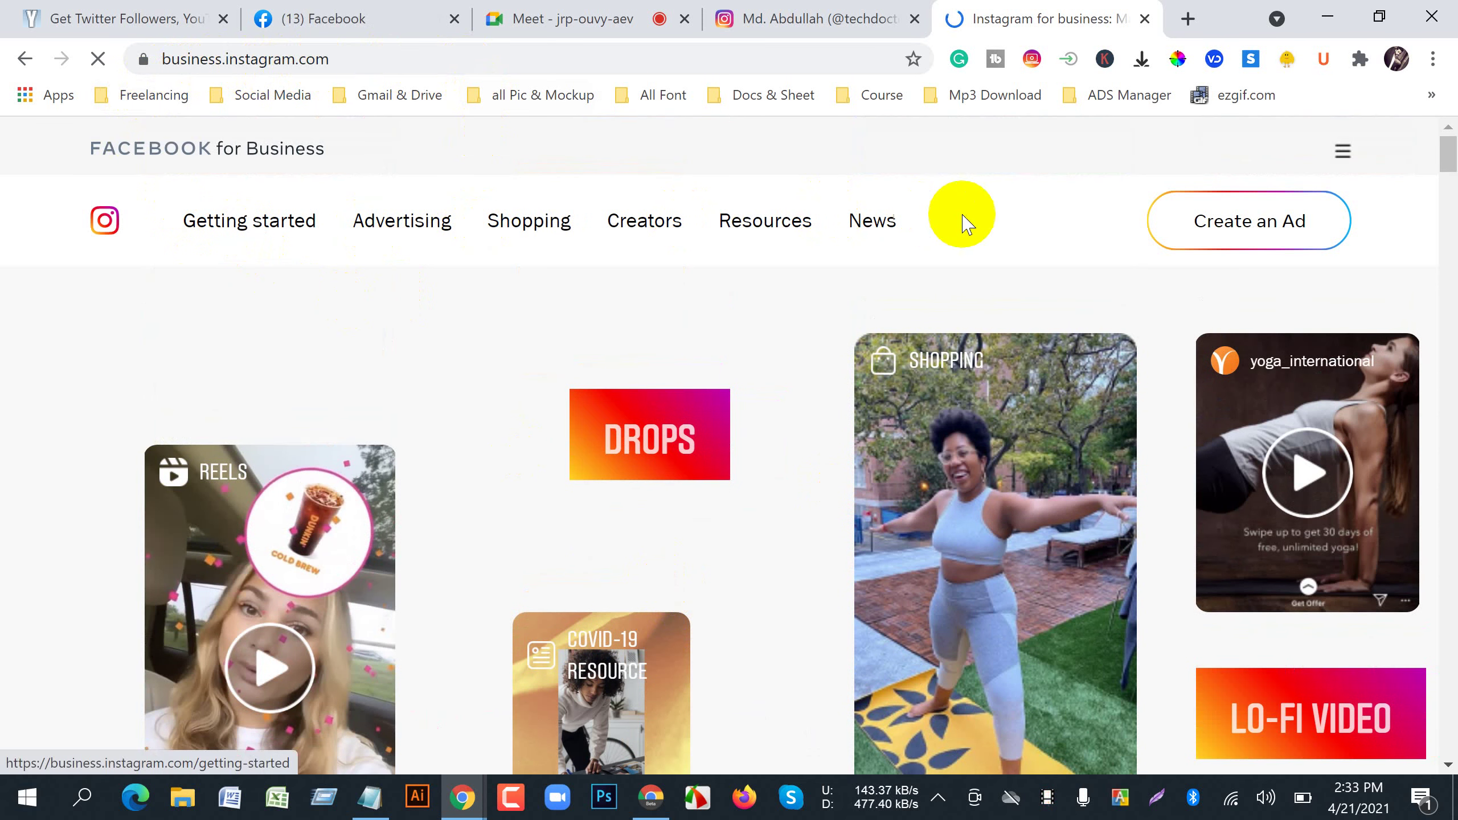
scroll(1015, 602, down, 15)
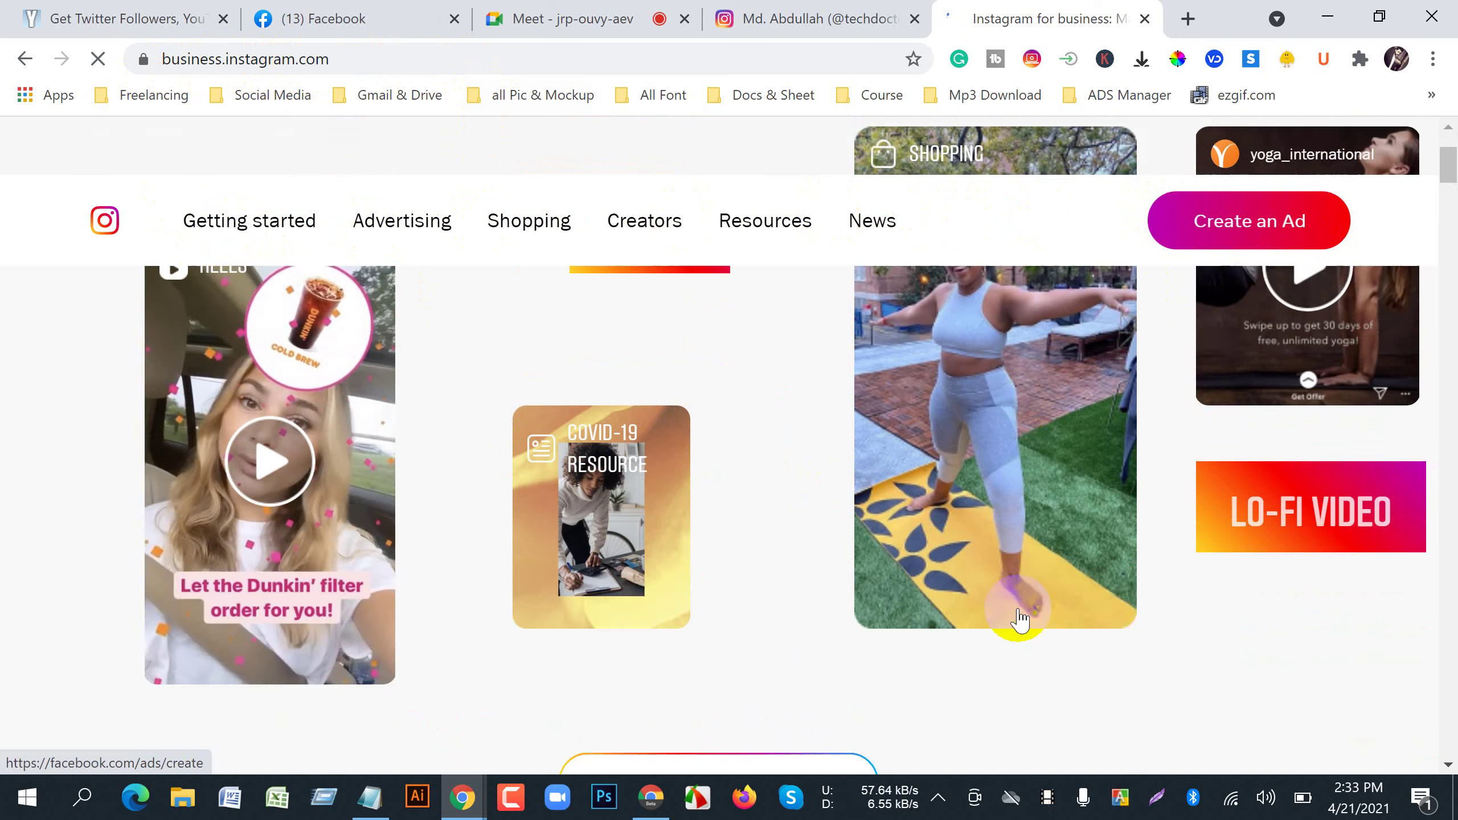
scroll(1016, 609, up, 9)
scroll(1017, 609, up, 6)
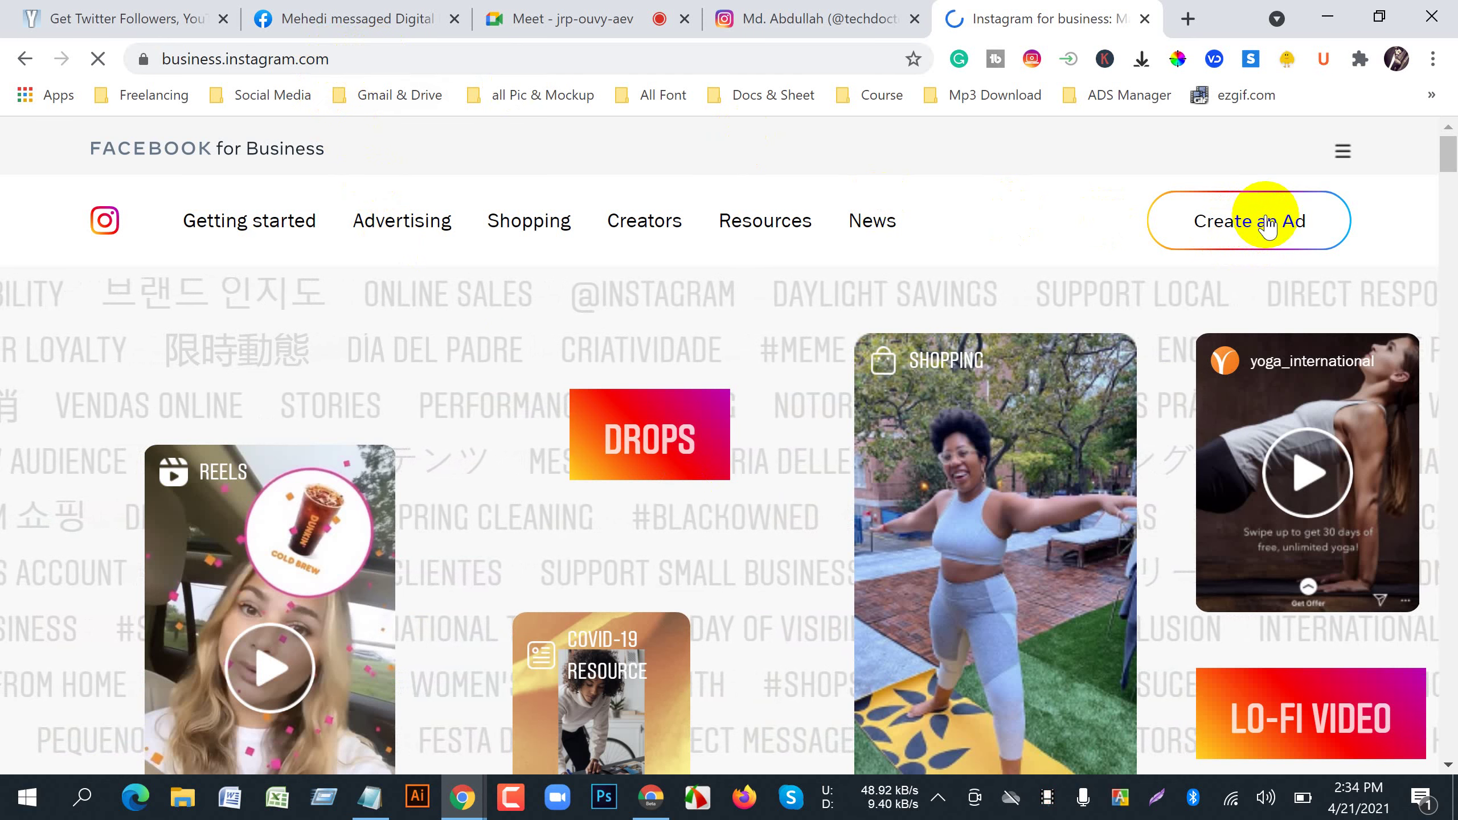
scroll(754, 471, down, 6)
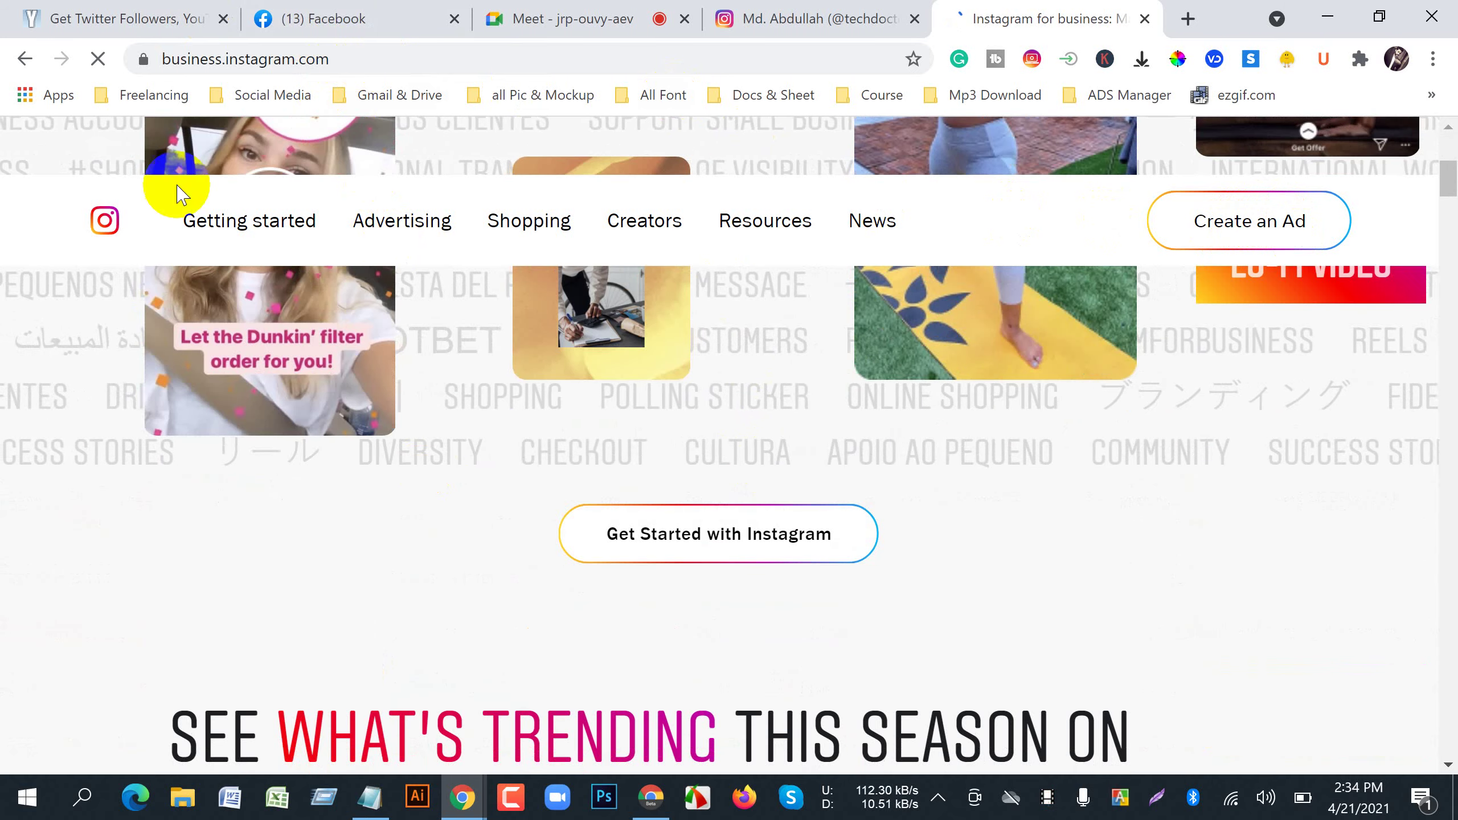
scroll(1061, 502, up, 6)
- Start creating an ad from Instagram for Business and choose Traffic as the new campaign's objective in Ads Manager
click(1215, 232)
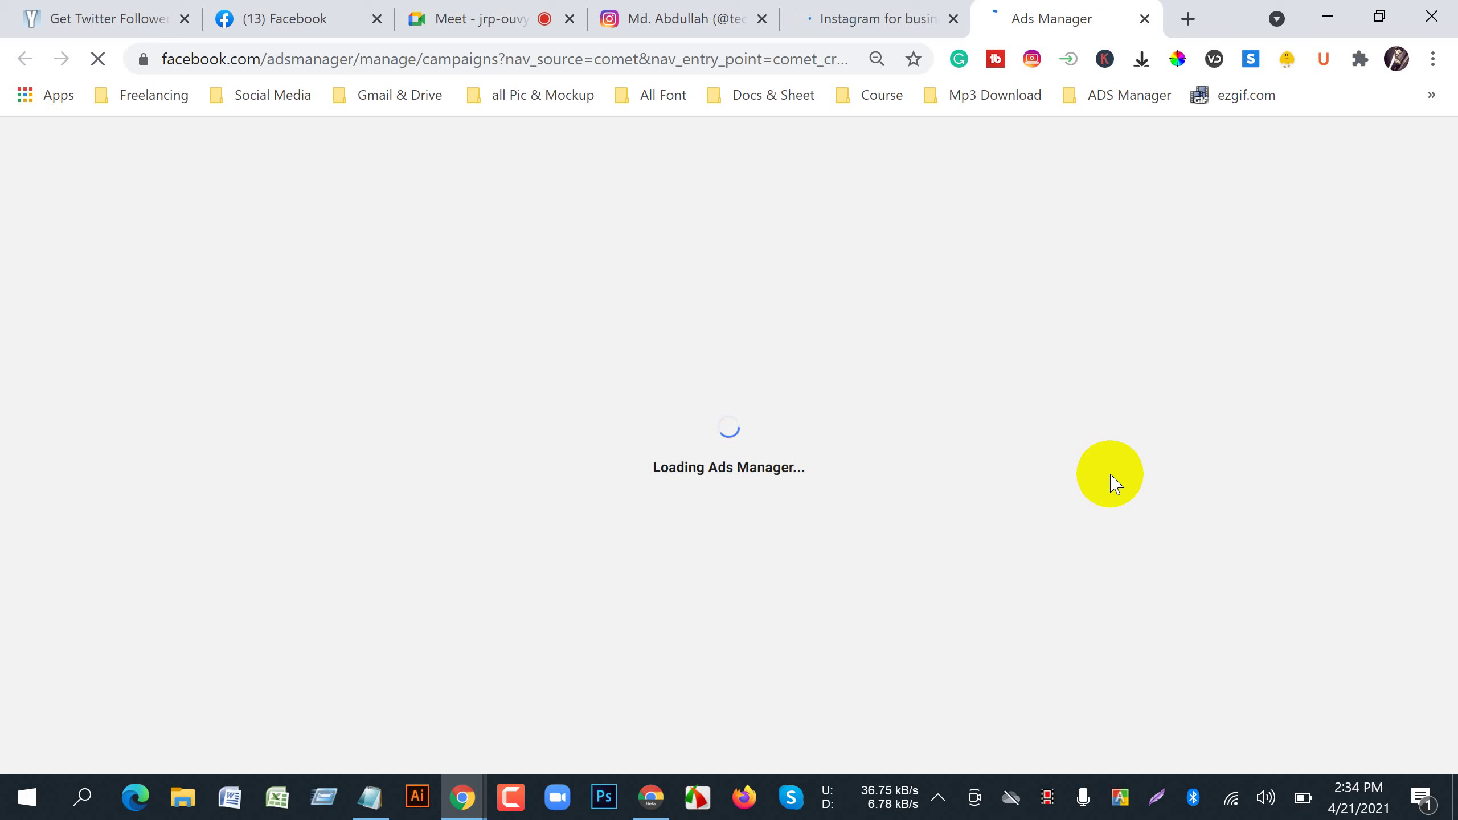
click(882, 17)
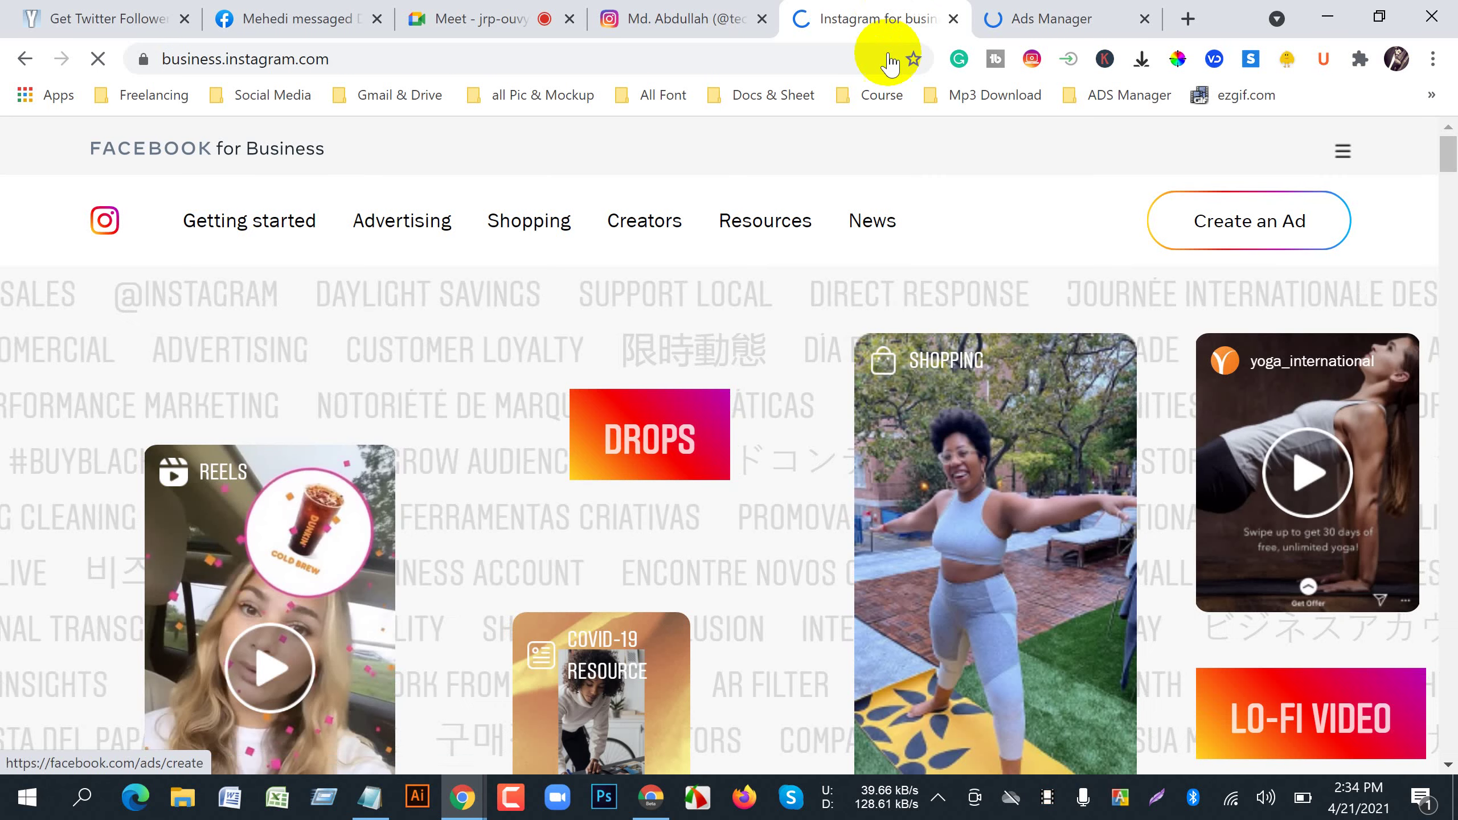
click(1094, 23)
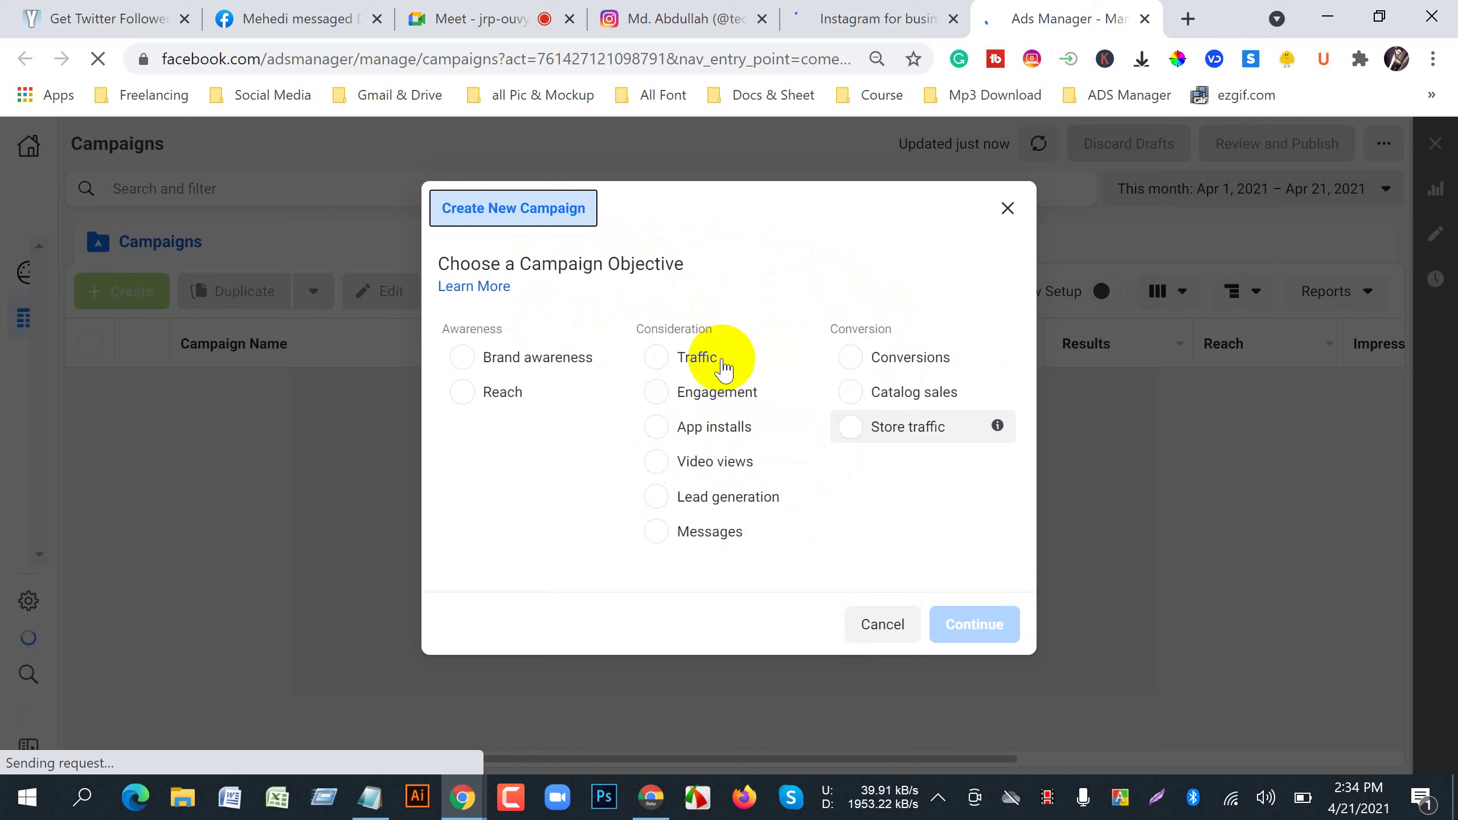
click(658, 364)
scroll(753, 436, down, 2)
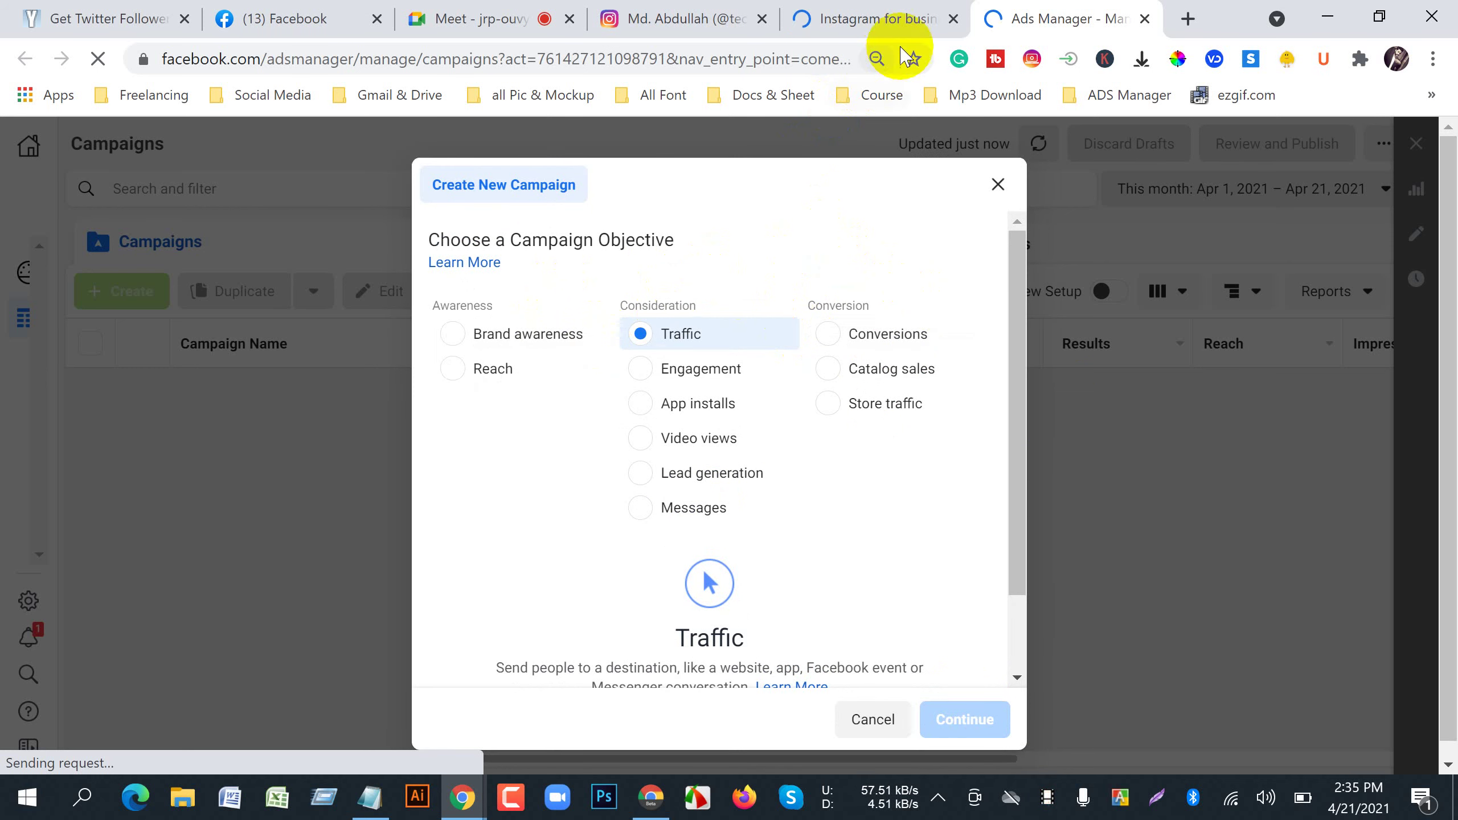
- Close the Instagram for Business page, review the Traffic objective options, and dismiss the new campaign dialog
click(953, 19)
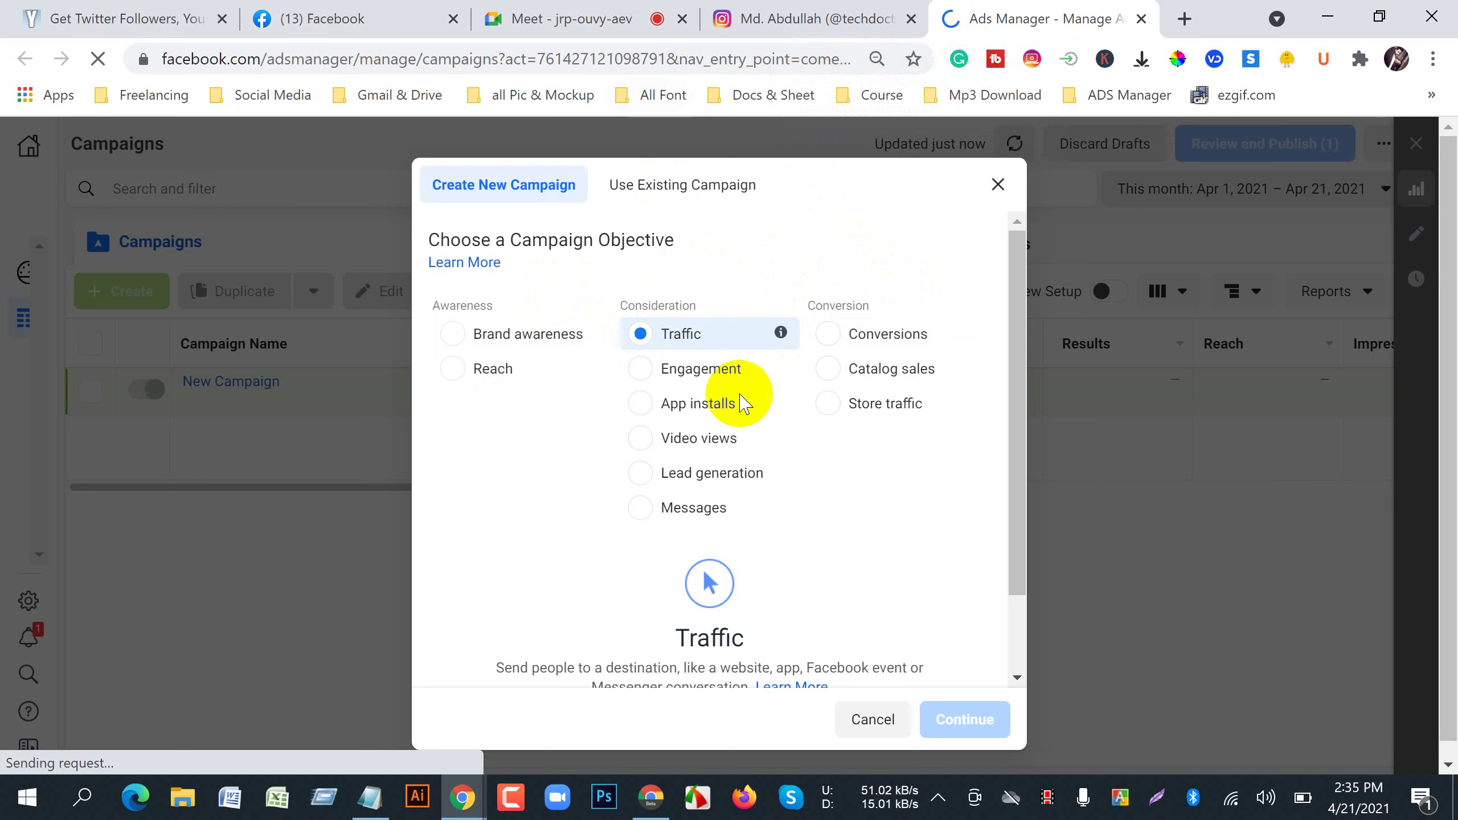
scroll(856, 486, down, 2)
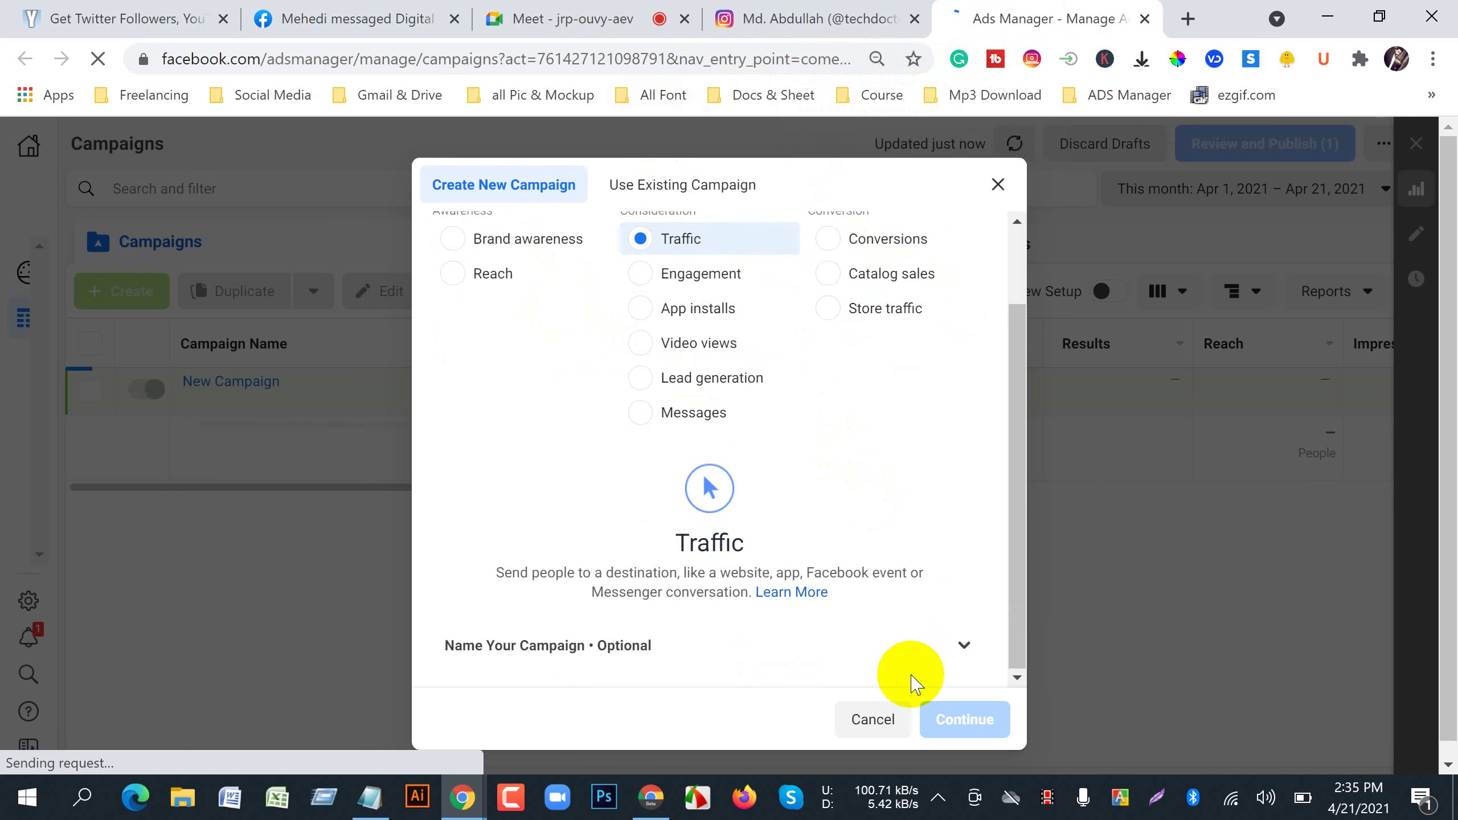
scroll(660, 544, up, 2)
scroll(749, 567, down, 2)
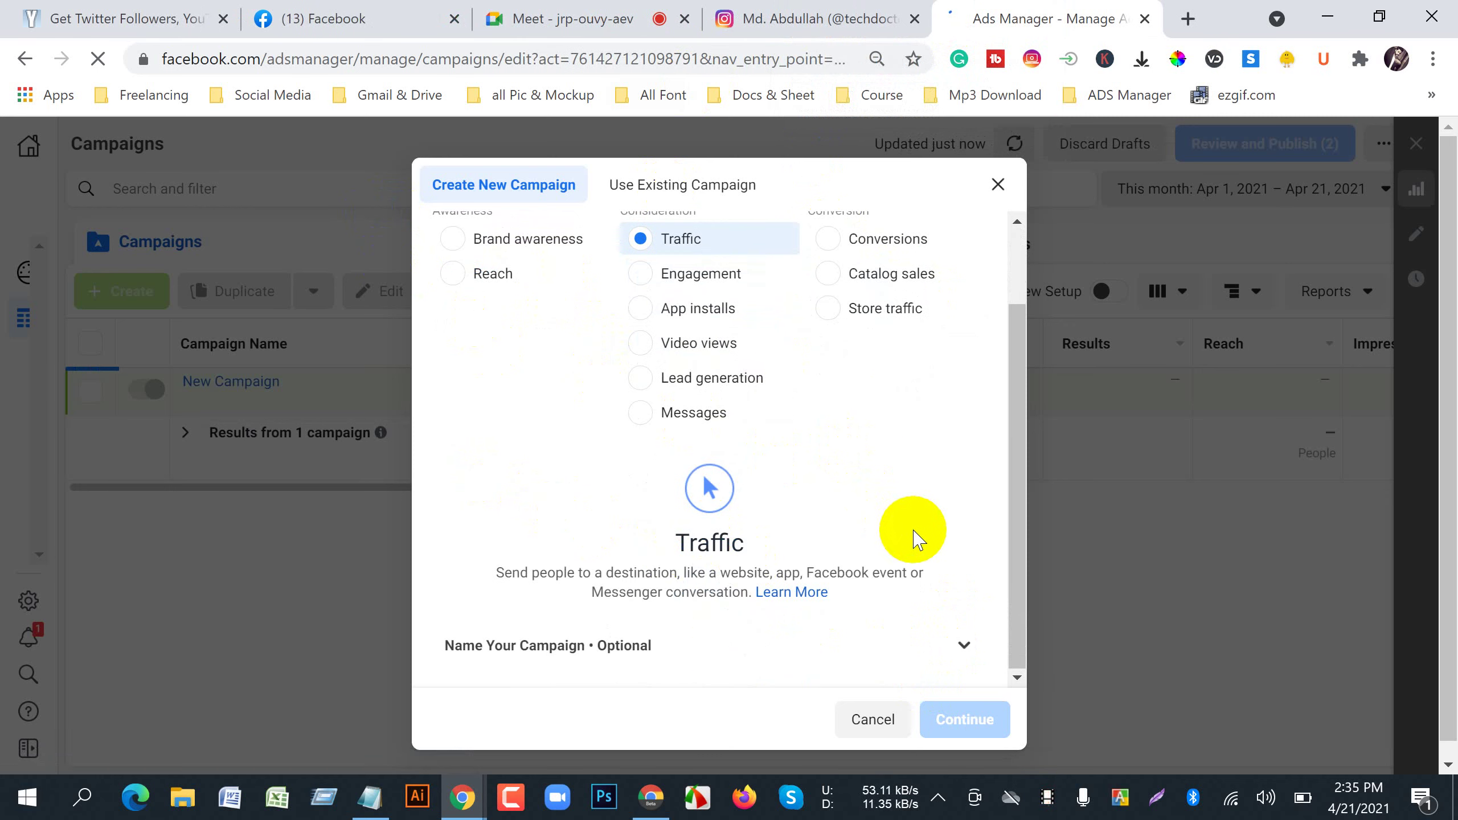
click(997, 187)
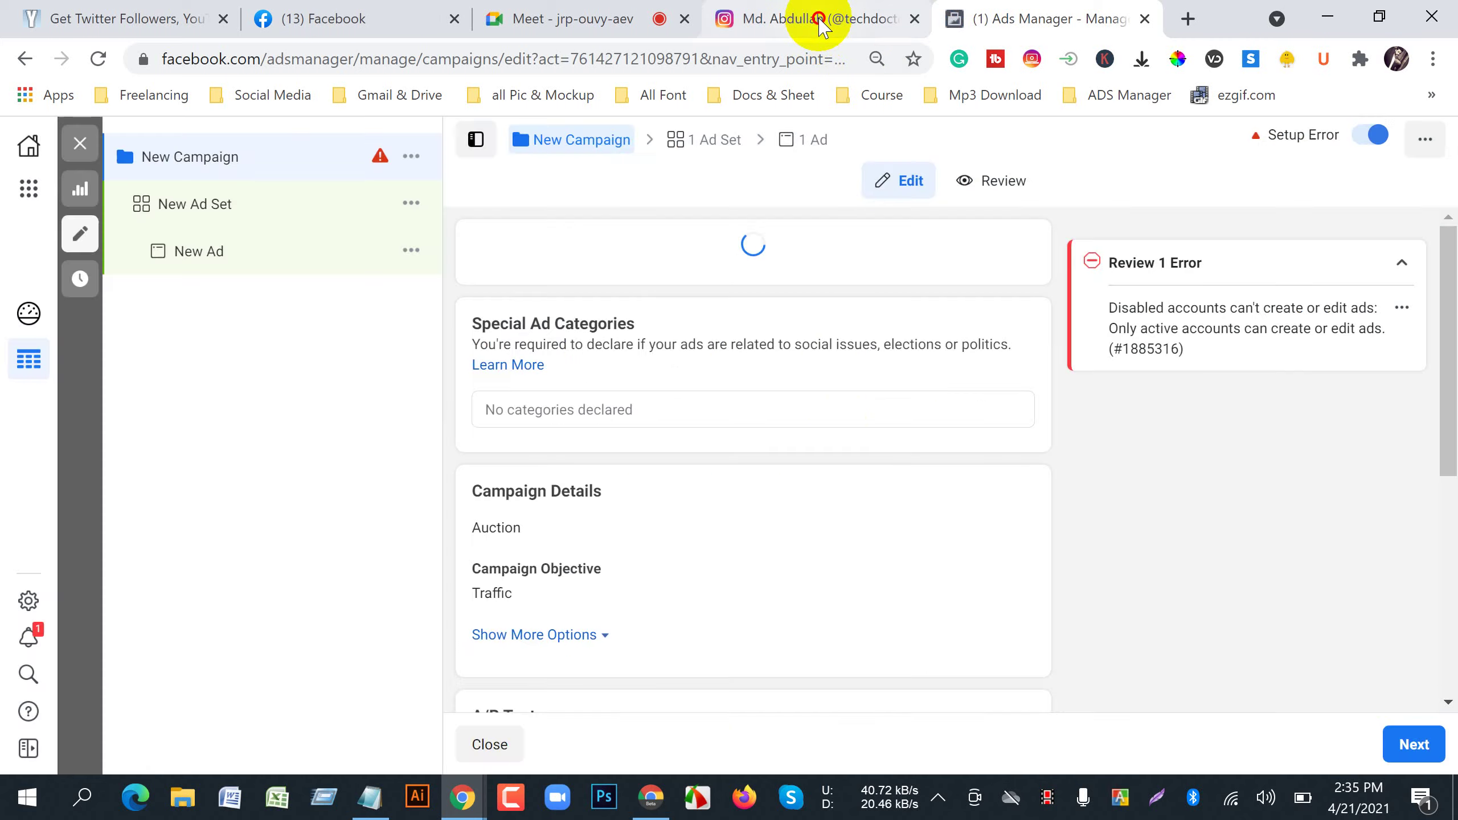
- Dismiss the advertising restriction notice in Ads Manager and continue from the campaign settings to the new ad set
click(789, 22)
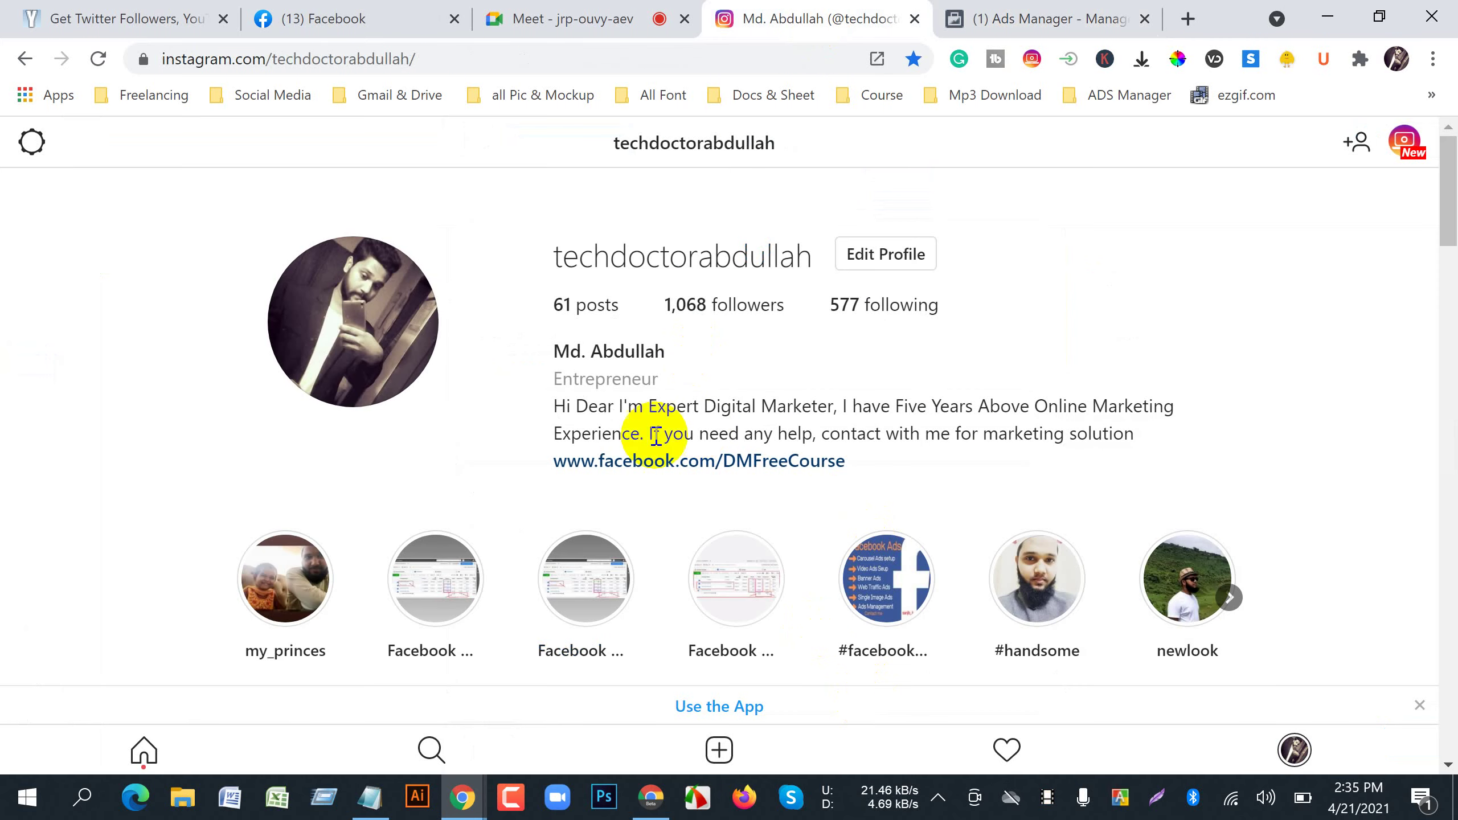
click(1006, 18)
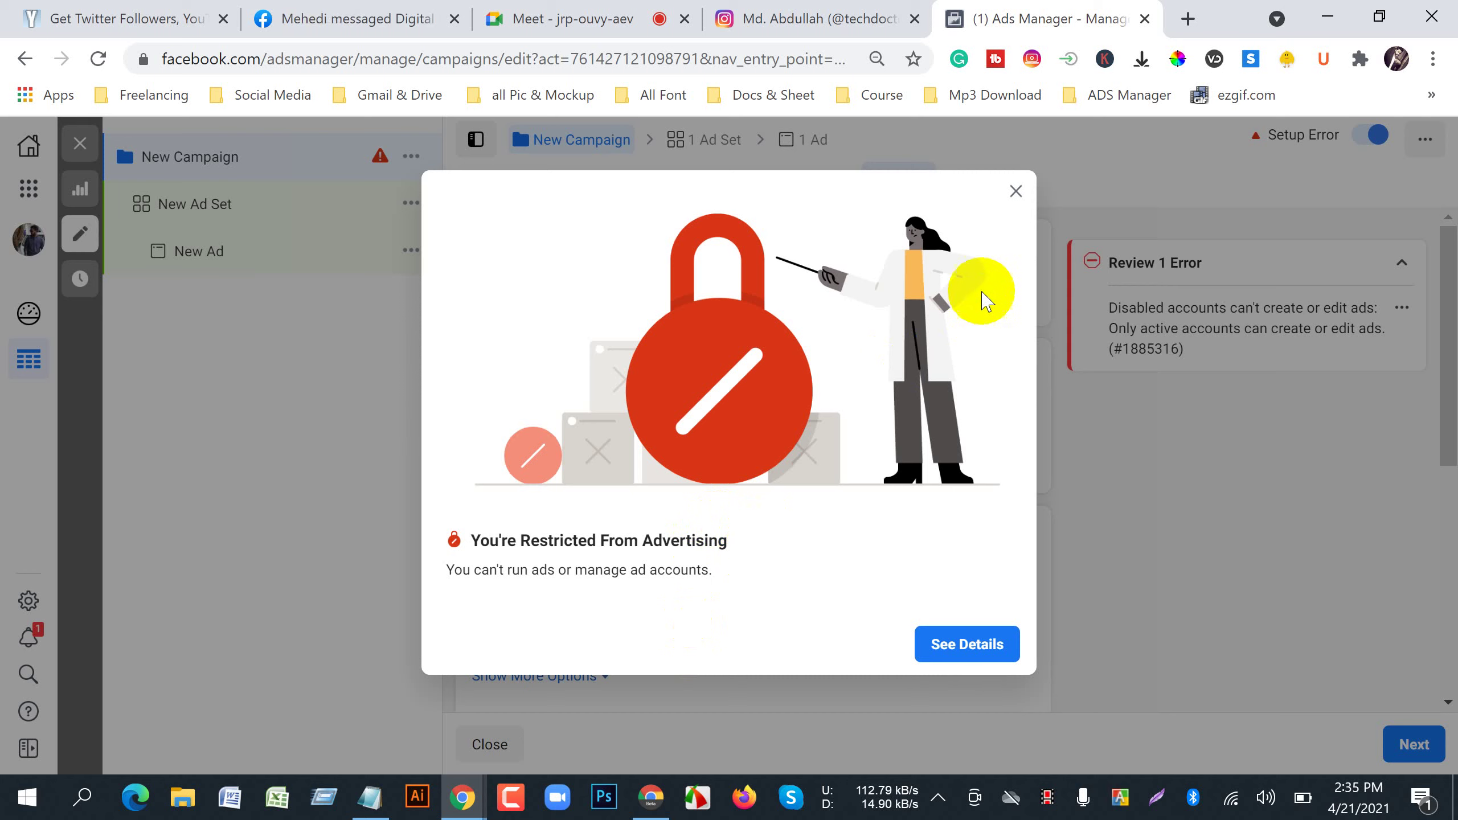
click(1015, 192)
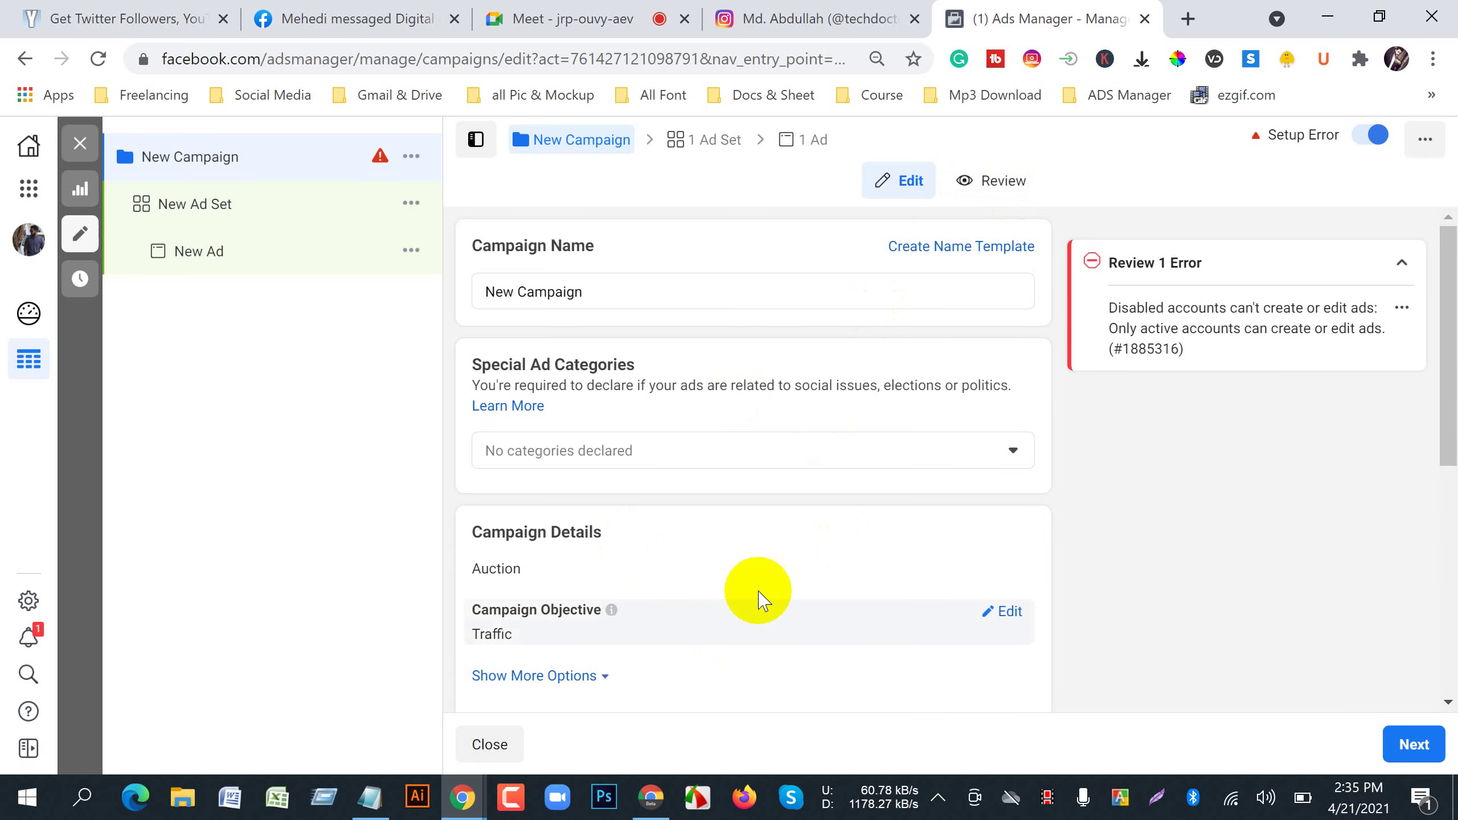
scroll(755, 609, down, 5)
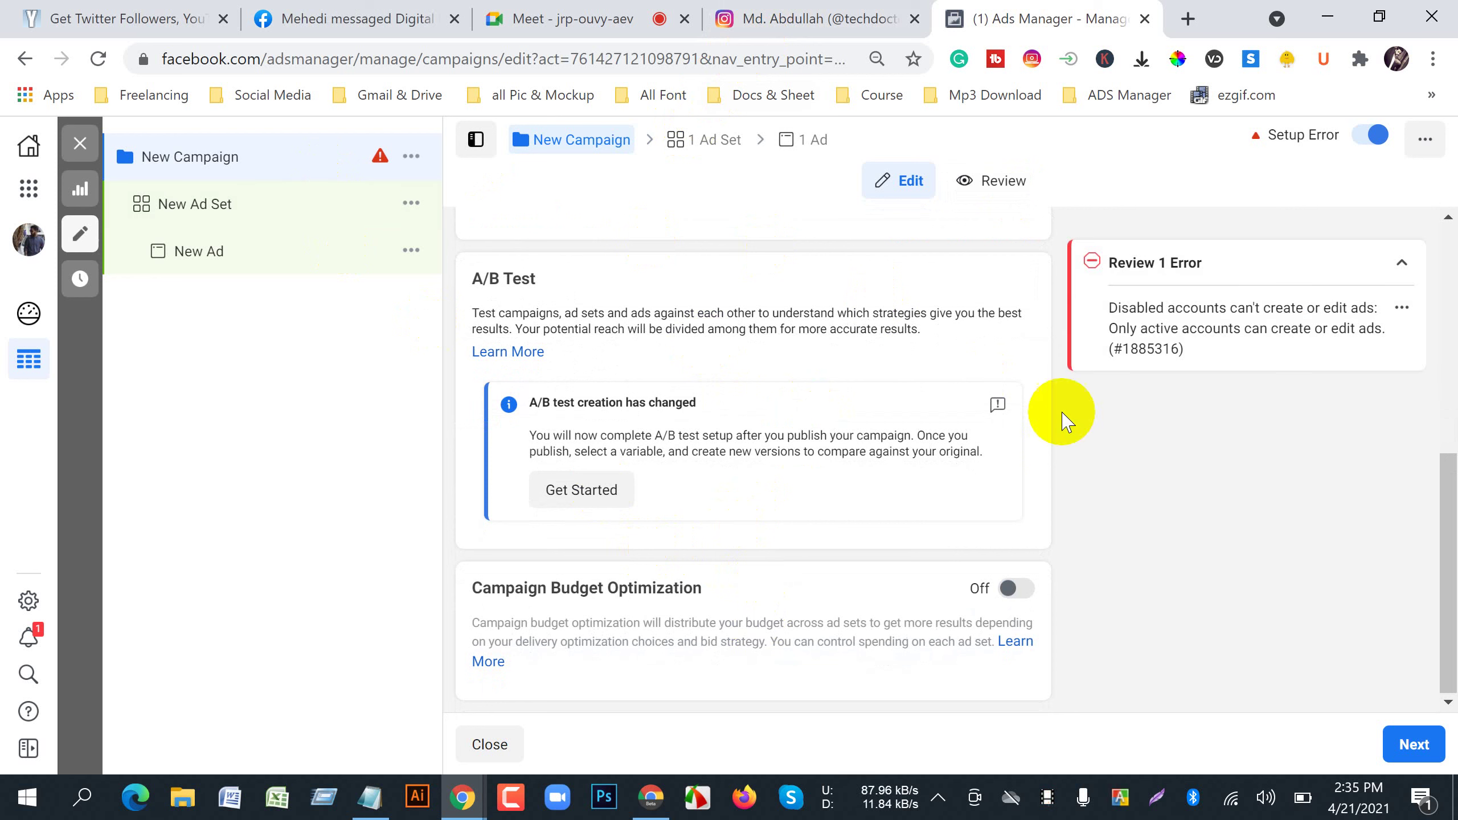
click(1409, 747)
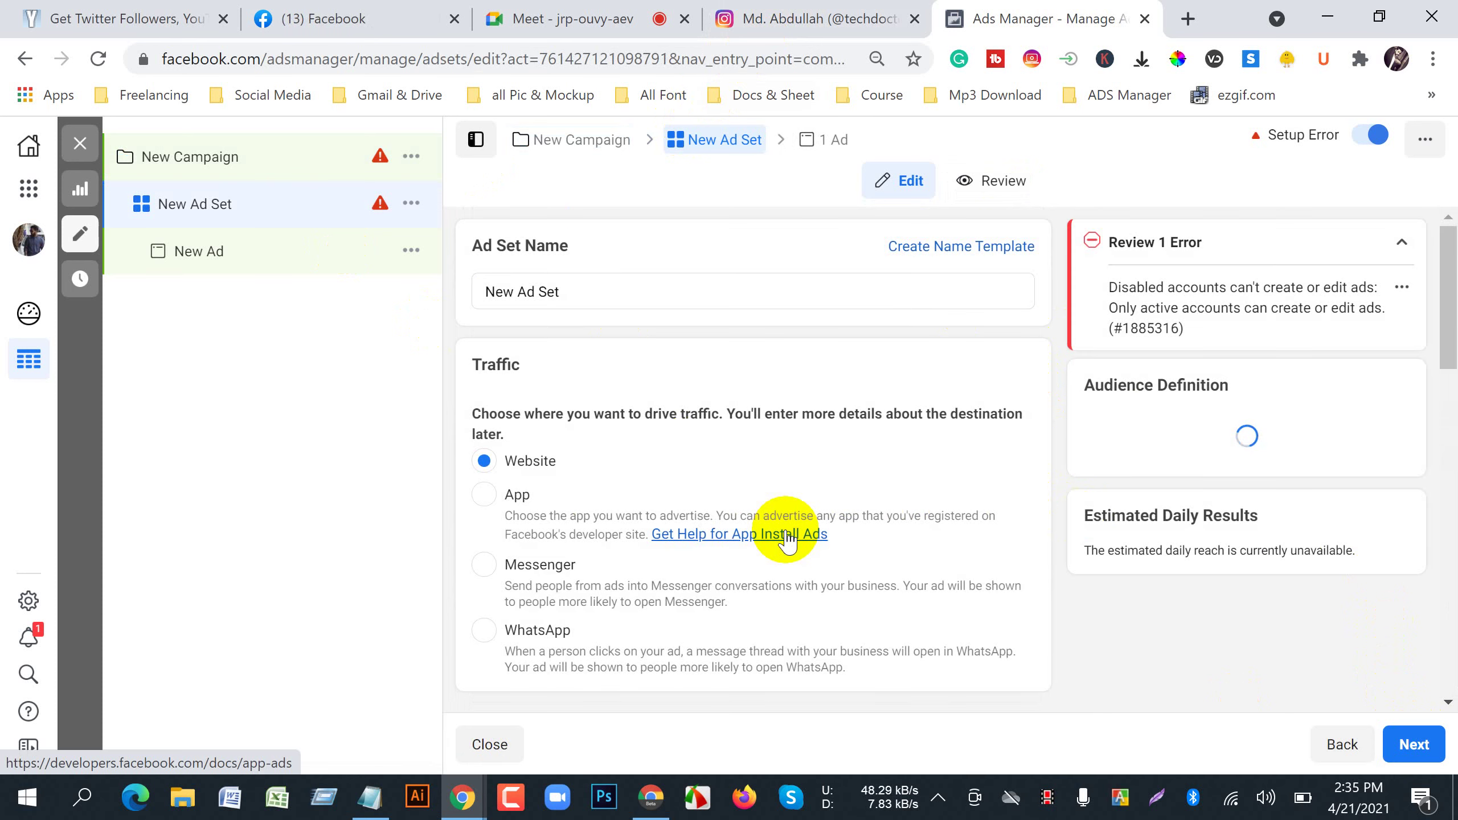
- Go through the ad set's budget and audience settings and add the Digital marketing interest to its detailed targeting
scroll(787, 537, down, 10)
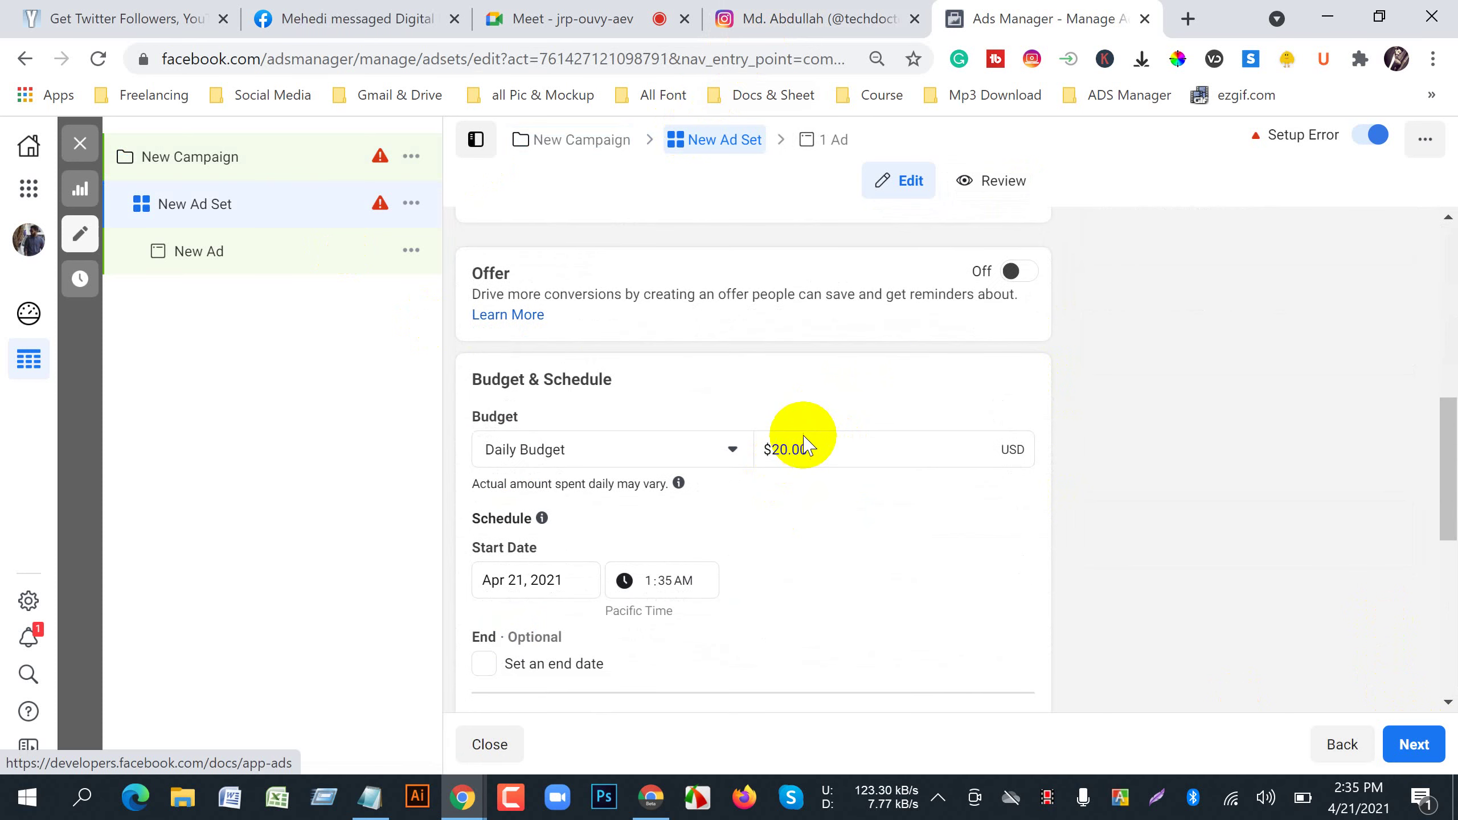
scroll(797, 580, down, 5)
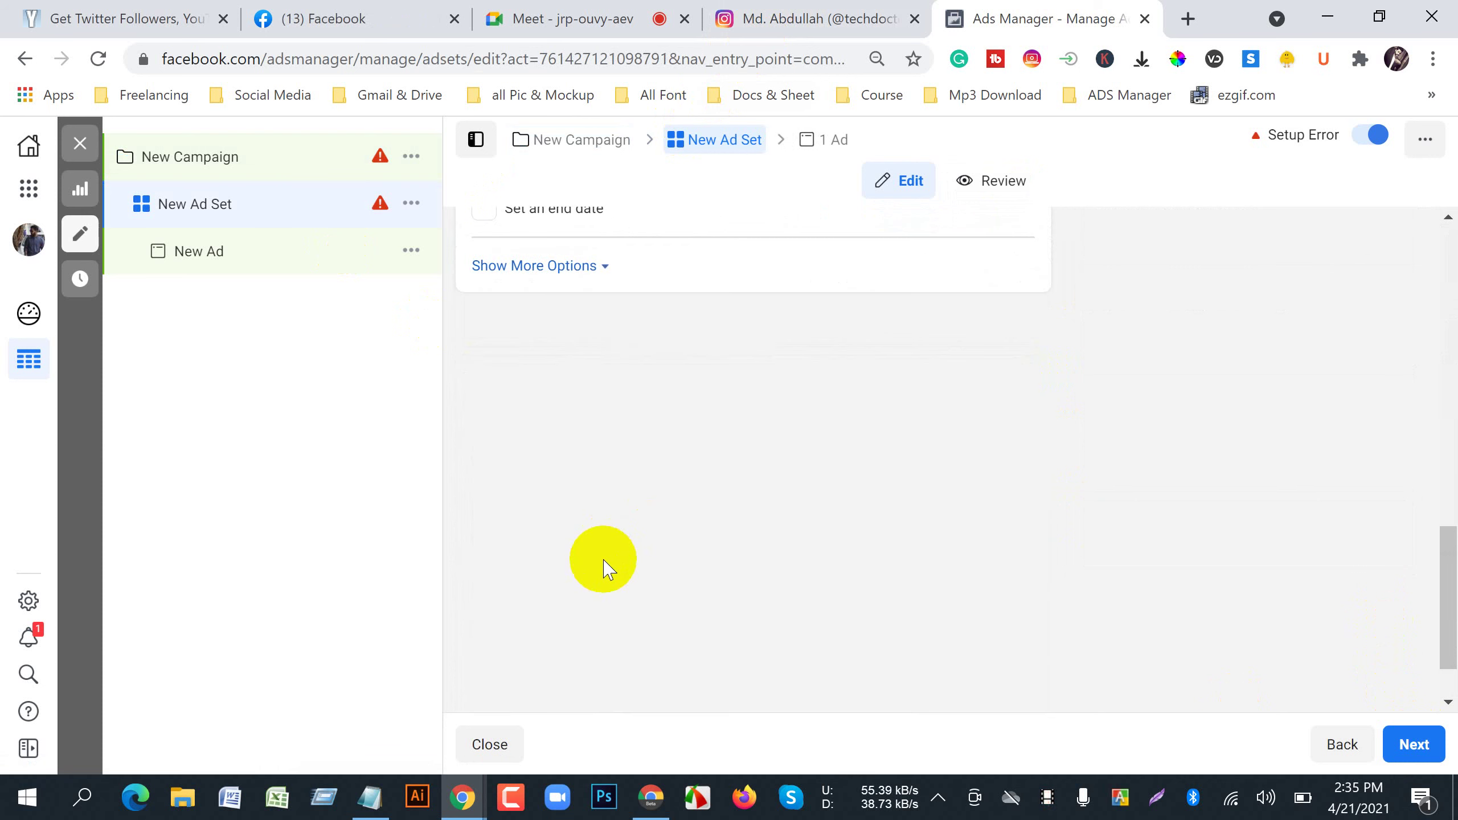
scroll(607, 569, down, 5)
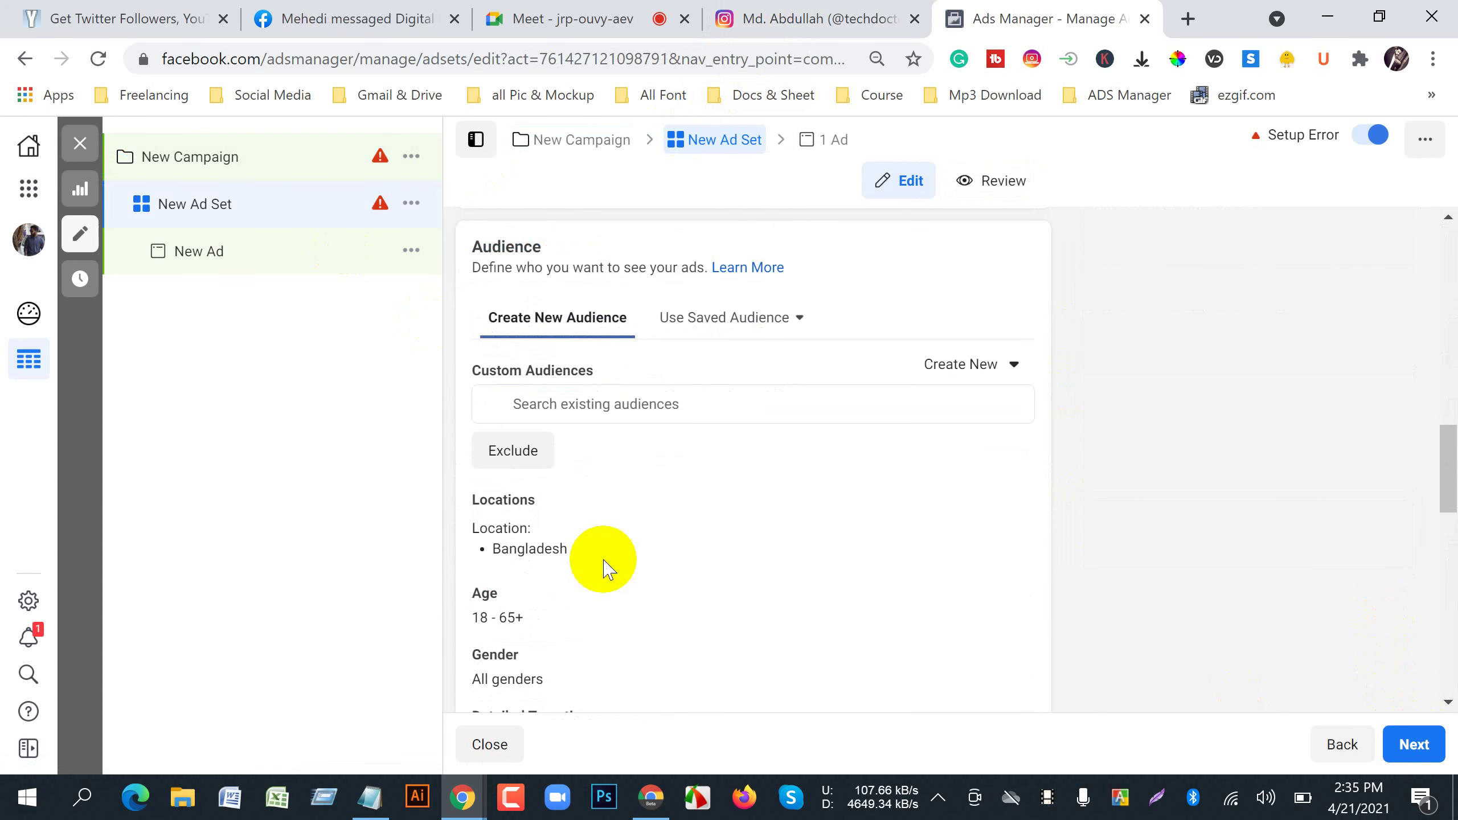
scroll(768, 592, down, 5)
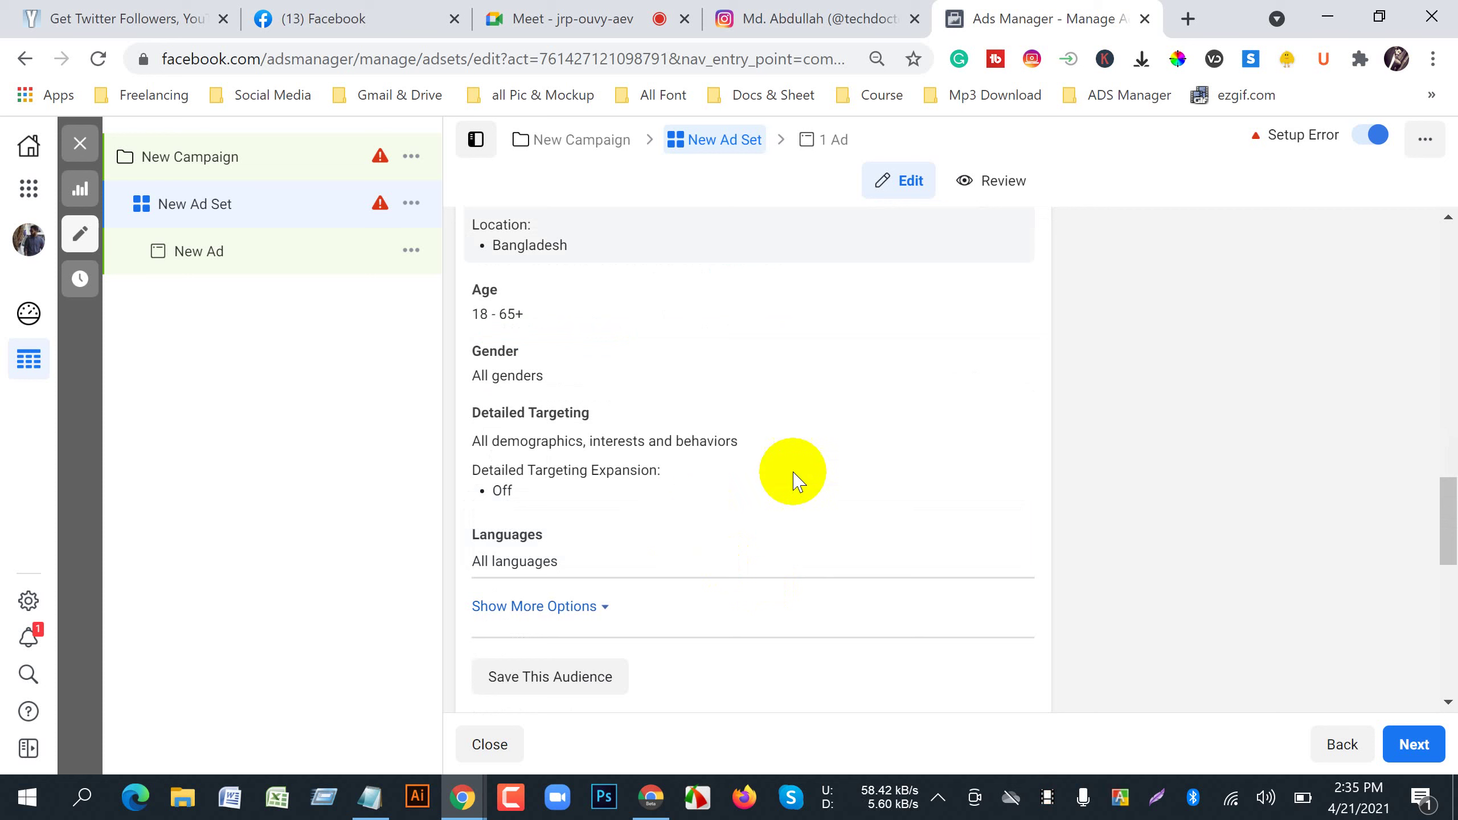
click(1006, 419)
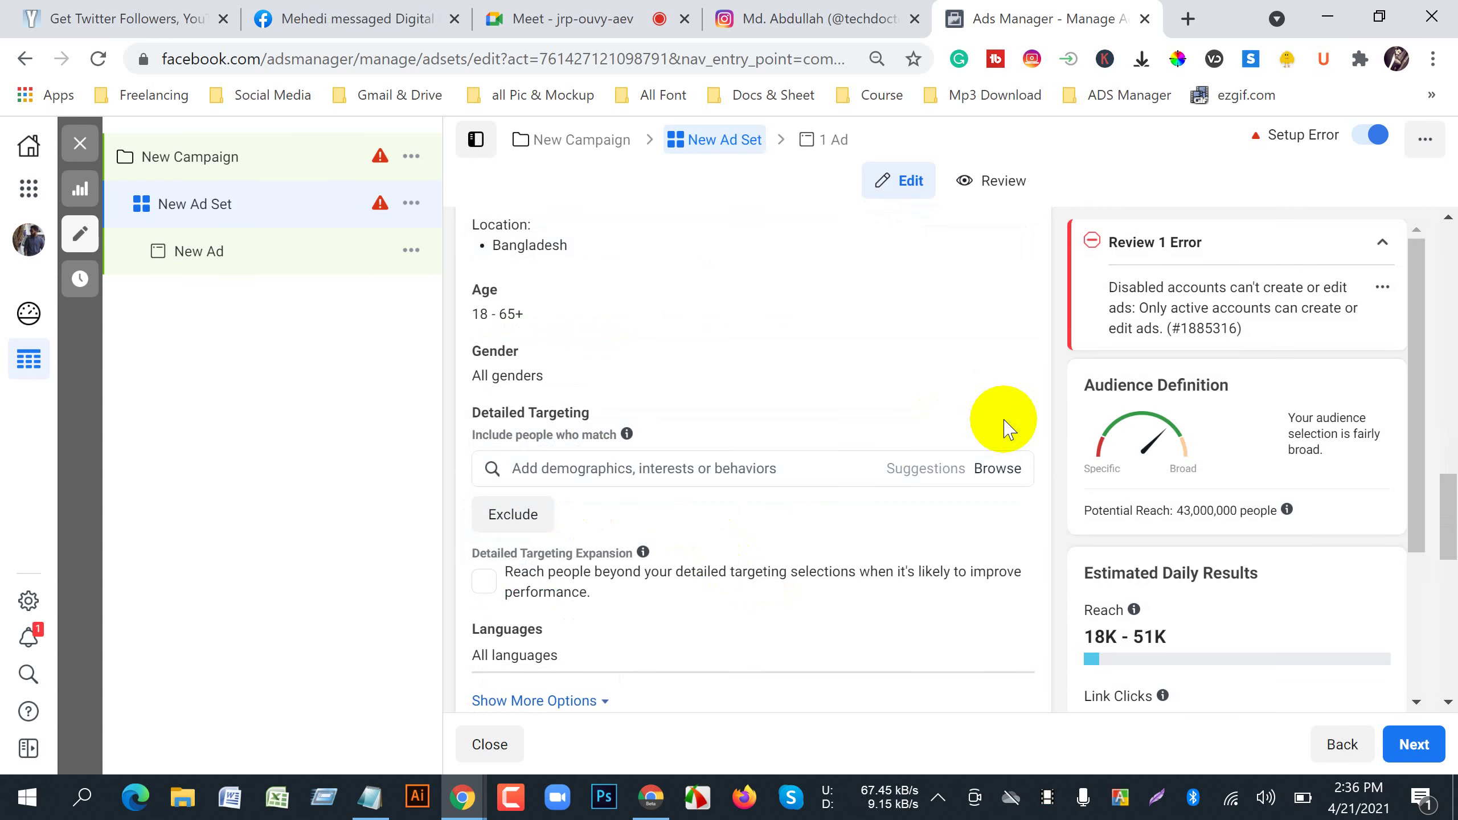
click(637, 470)
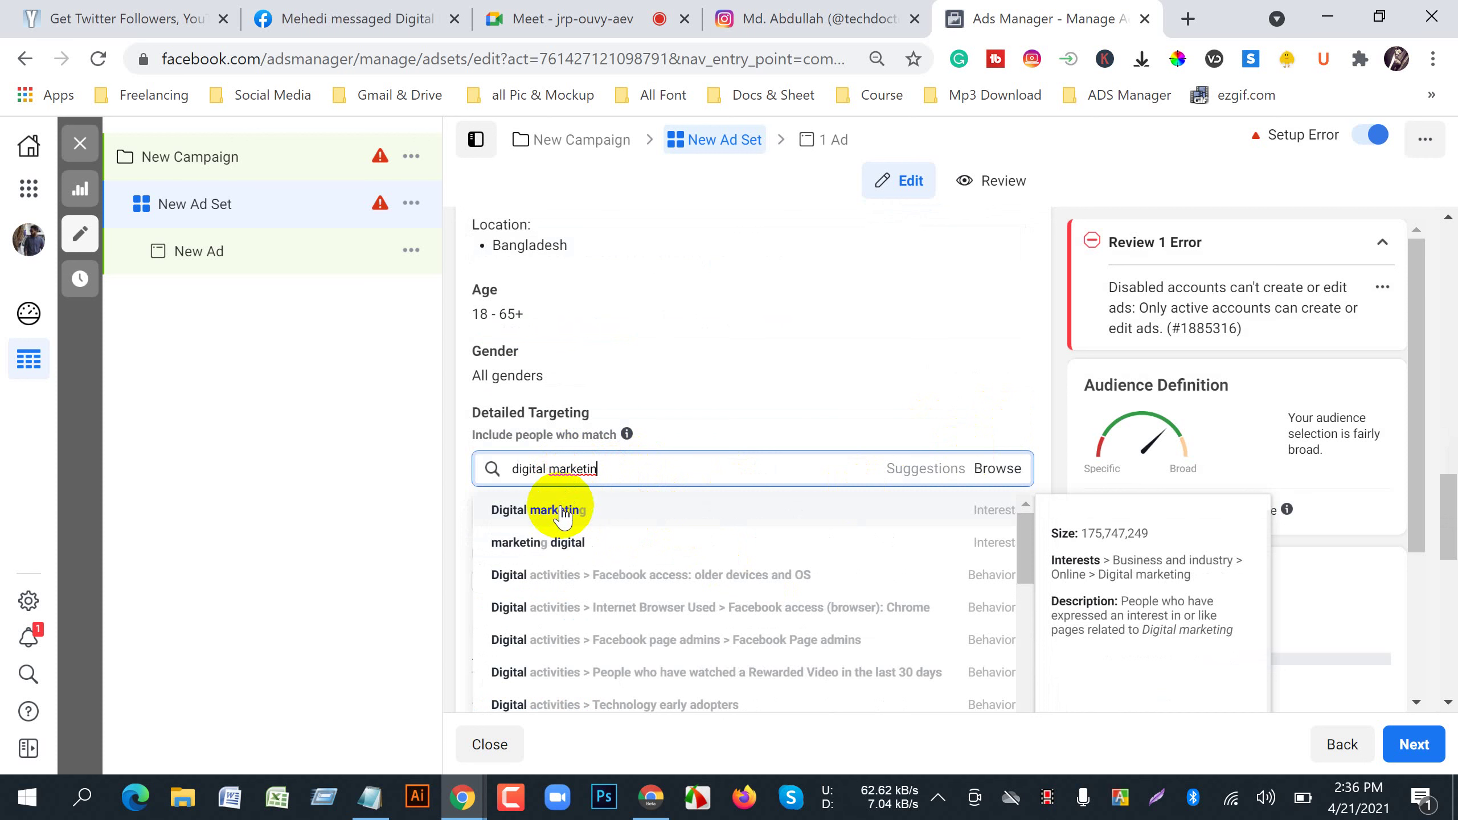
click(563, 514)
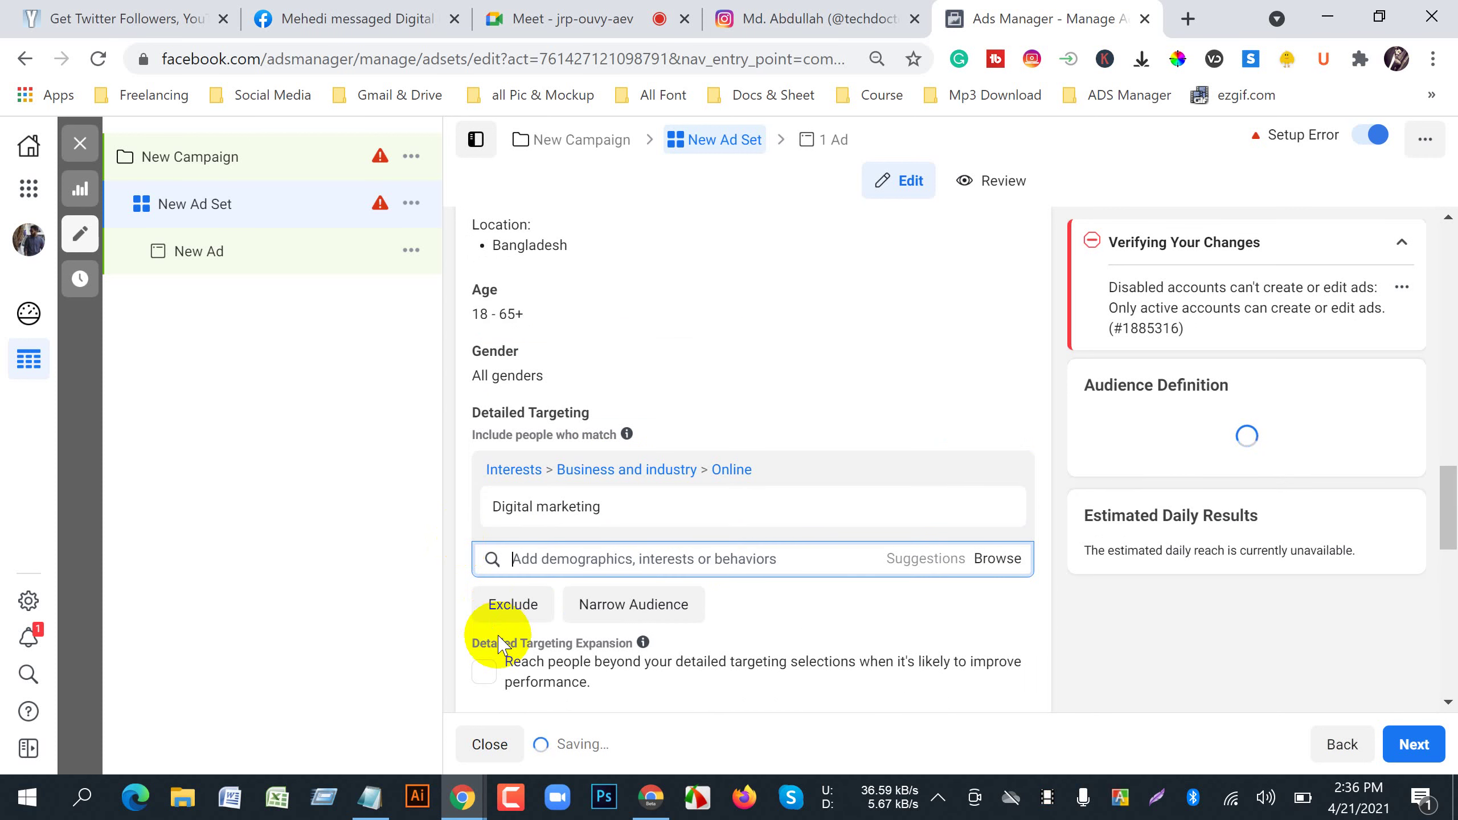
- Switch the ad set to Manual Placements and look over its platforms and placements
scroll(495, 651, down, 5)
scroll(488, 603, down, 2)
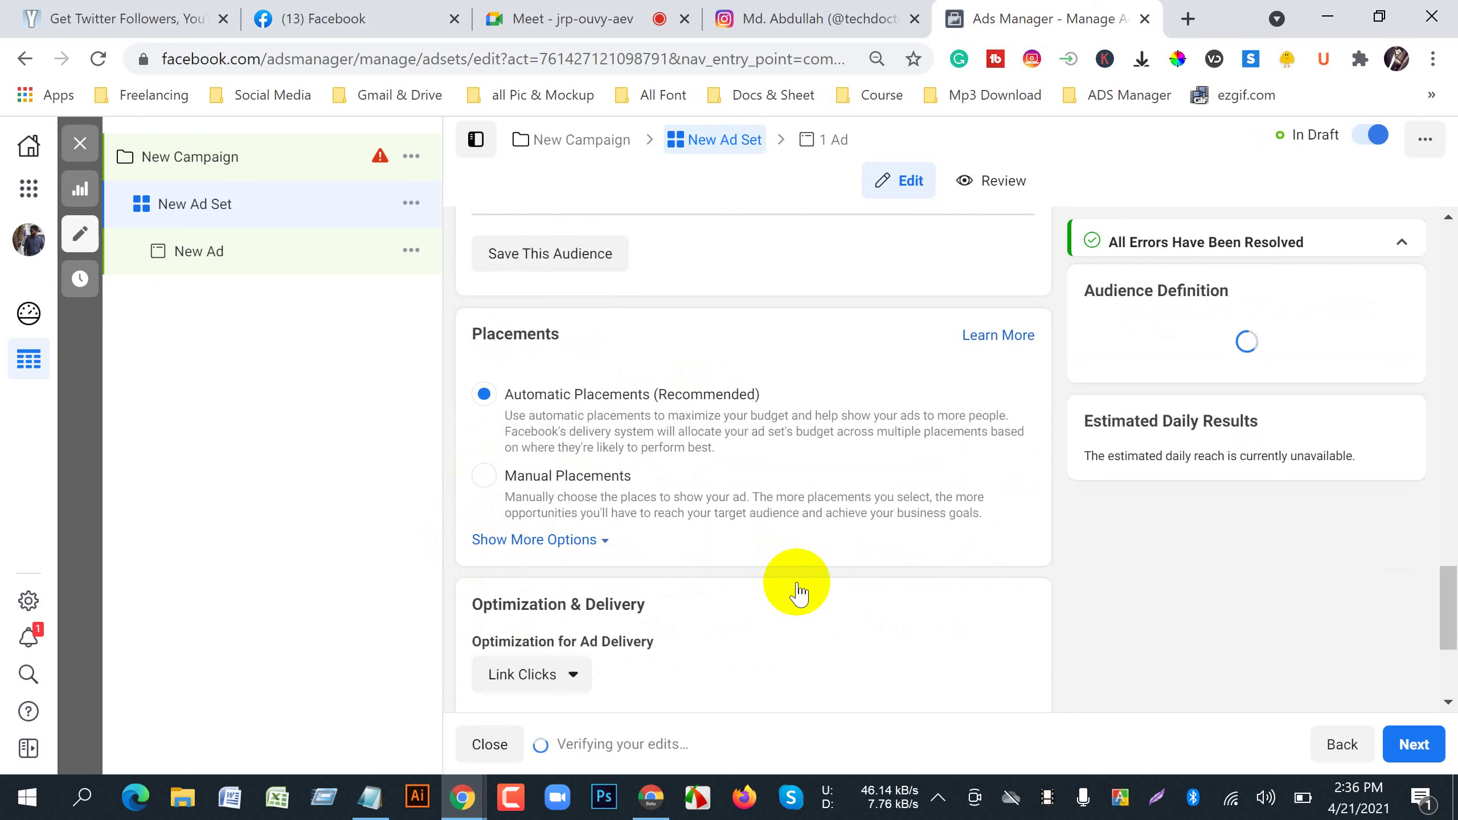
scroll(800, 592, down, 6)
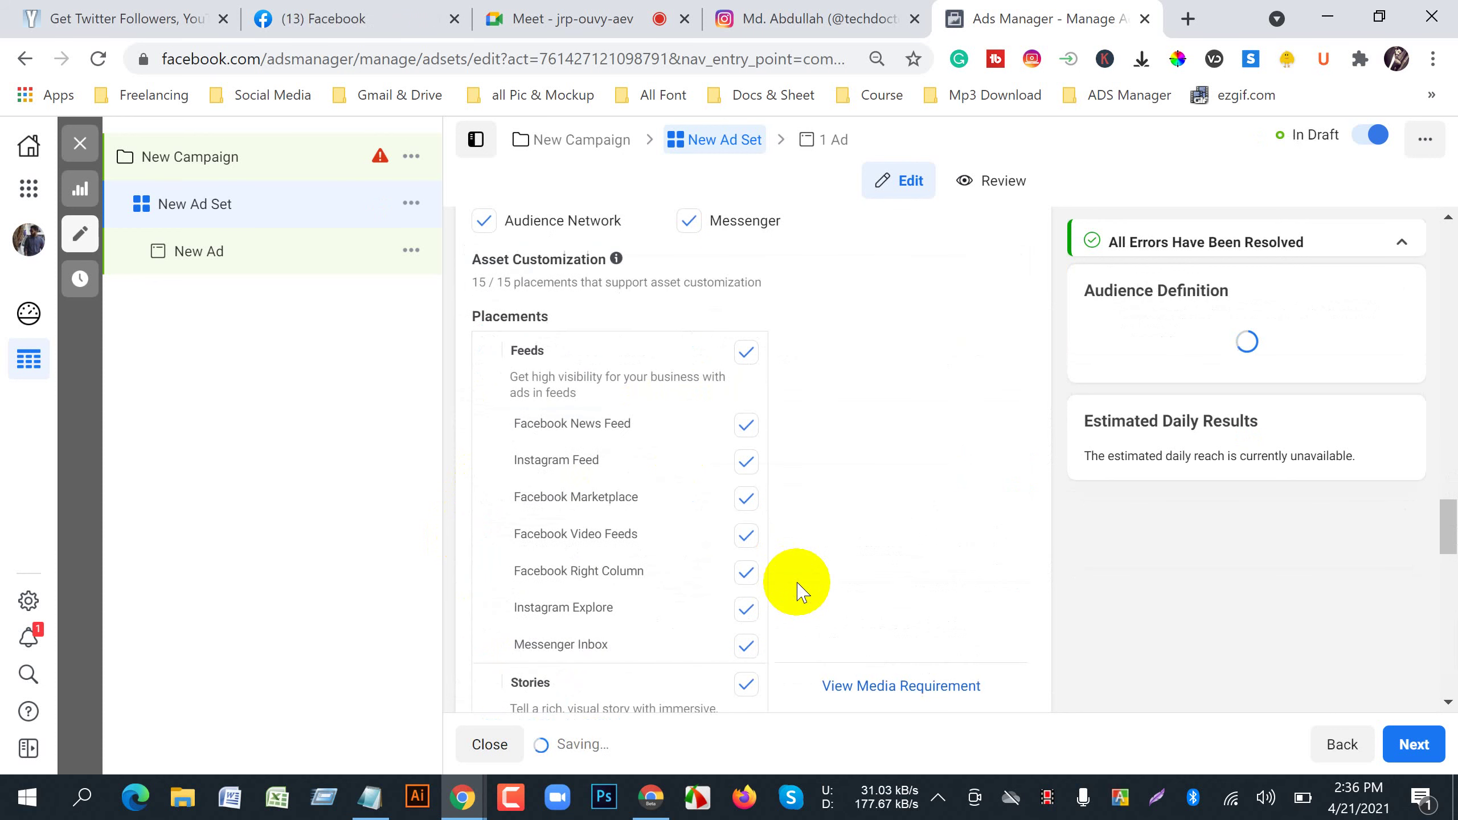
scroll(589, 422, up, 5)
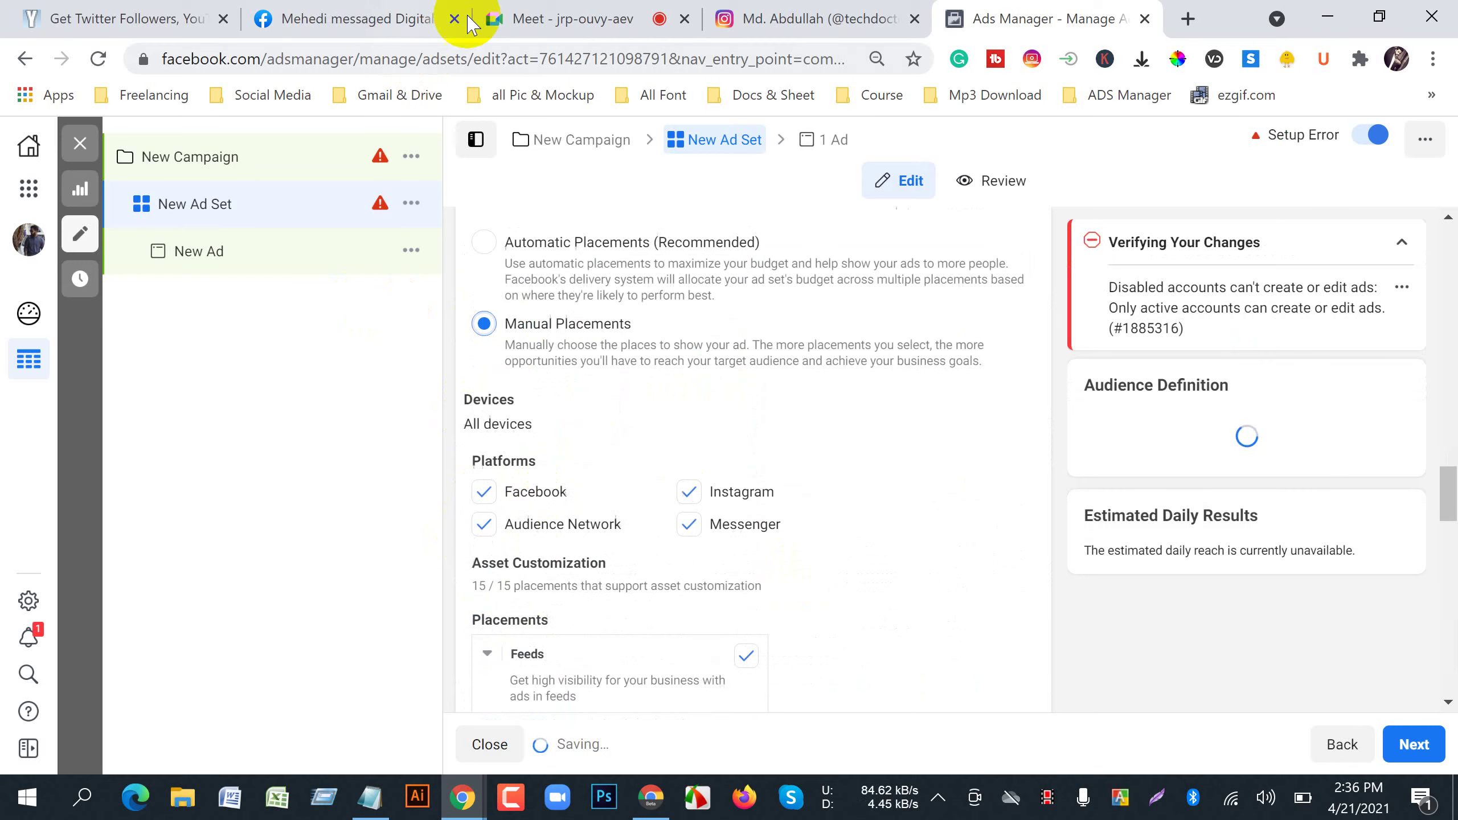
- Check the Instagram profile page opened in the browser and return to Ads Manager
click(533, 18)
click(844, 23)
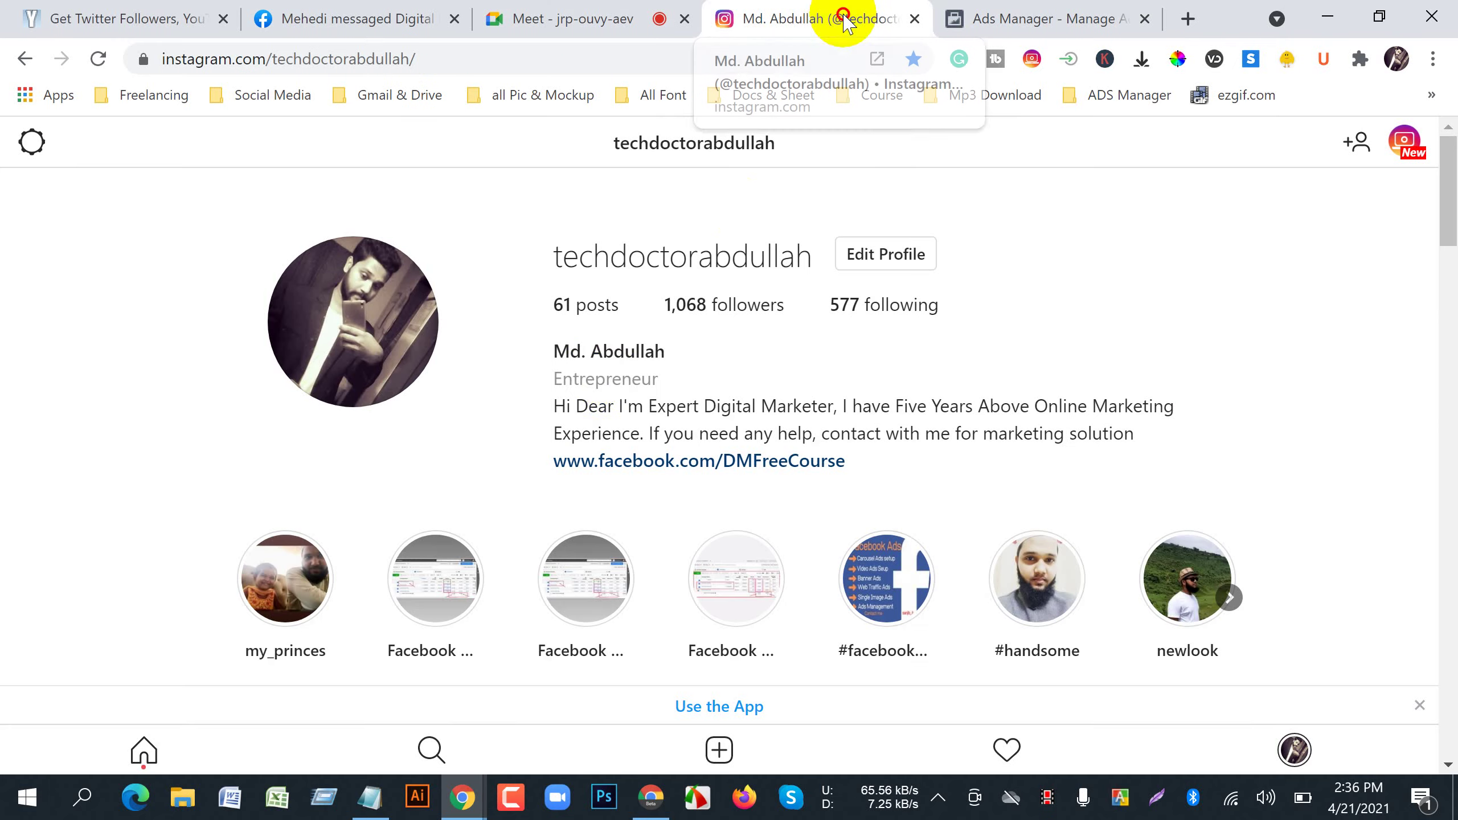
click(976, 19)
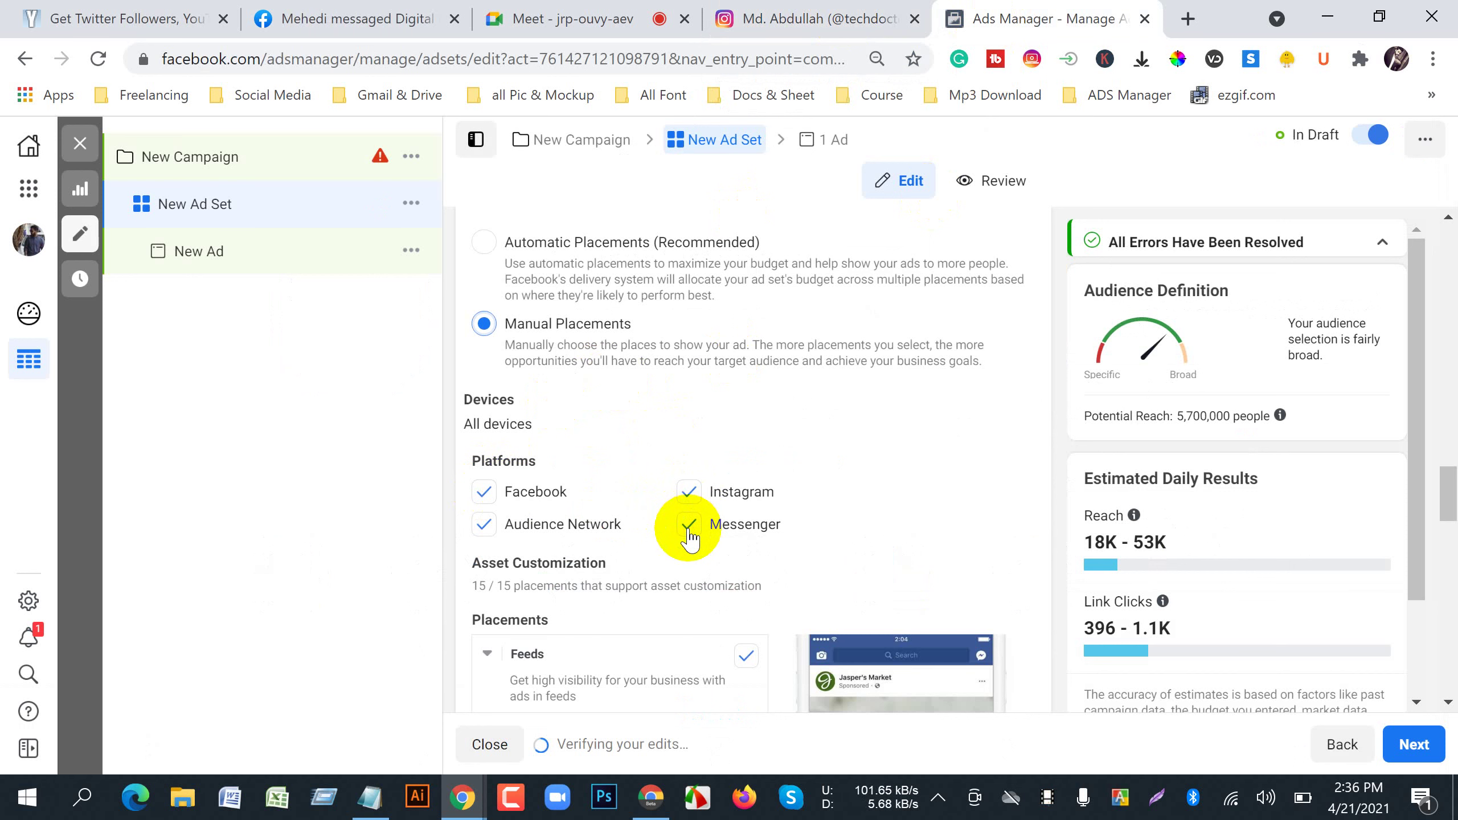
- Limit the ad set's placements to Instagram Feed, deselecting Facebook, Audience Network, Messenger, Instagram Explore and Instagram Stories
click(484, 491)
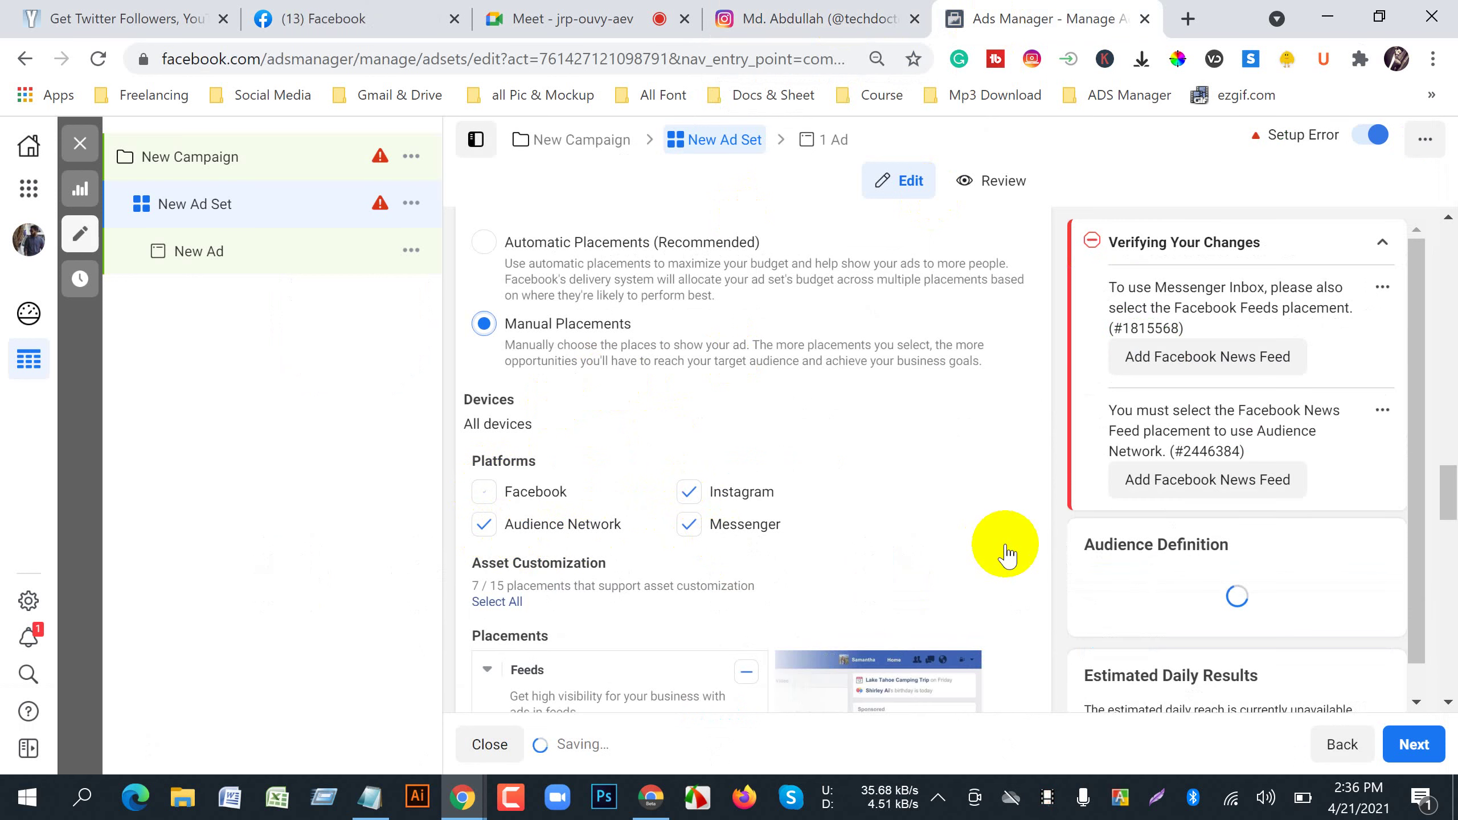
scroll(1006, 551, down, 8)
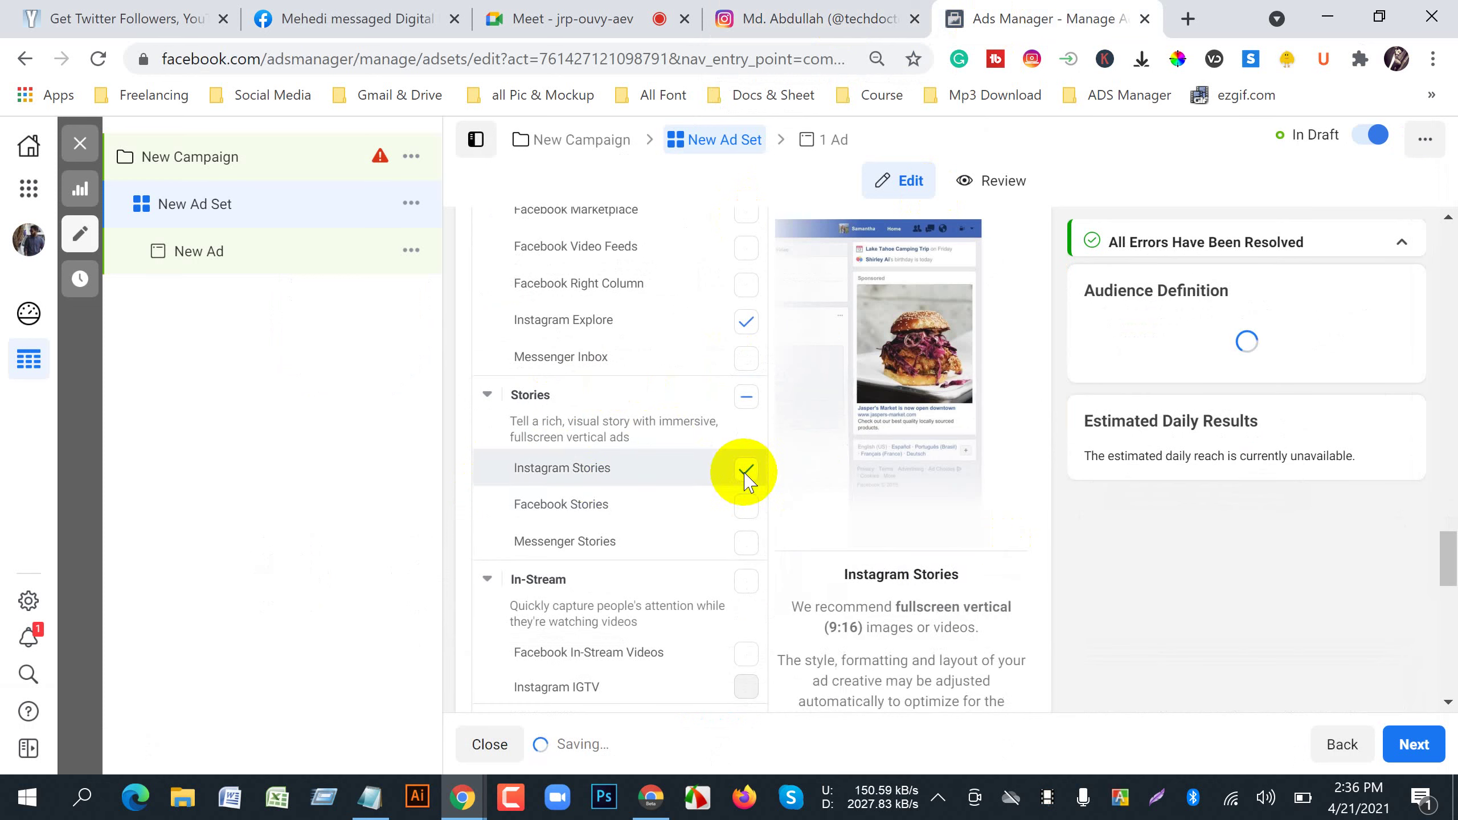
click(746, 322)
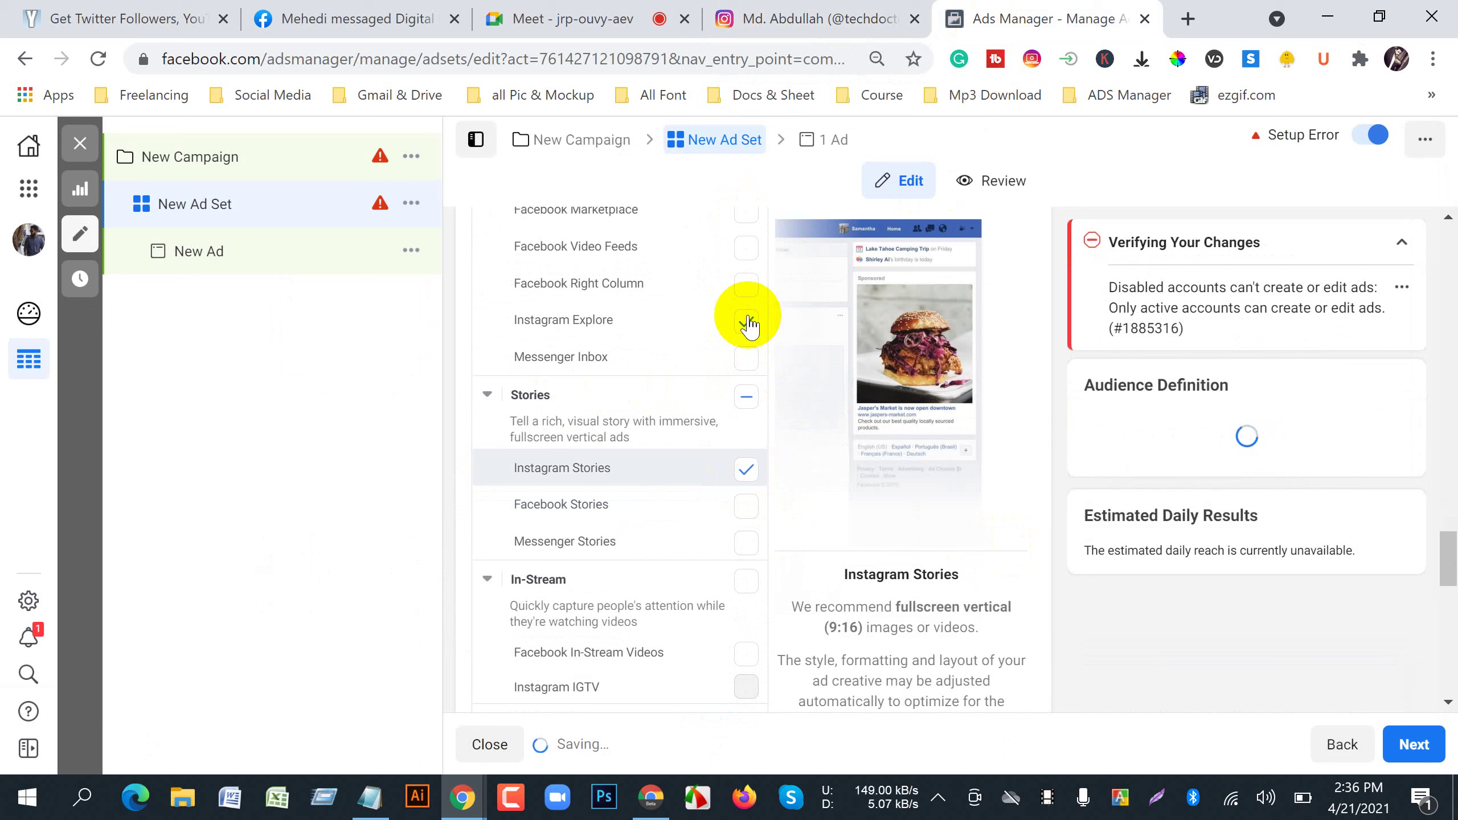
click(741, 517)
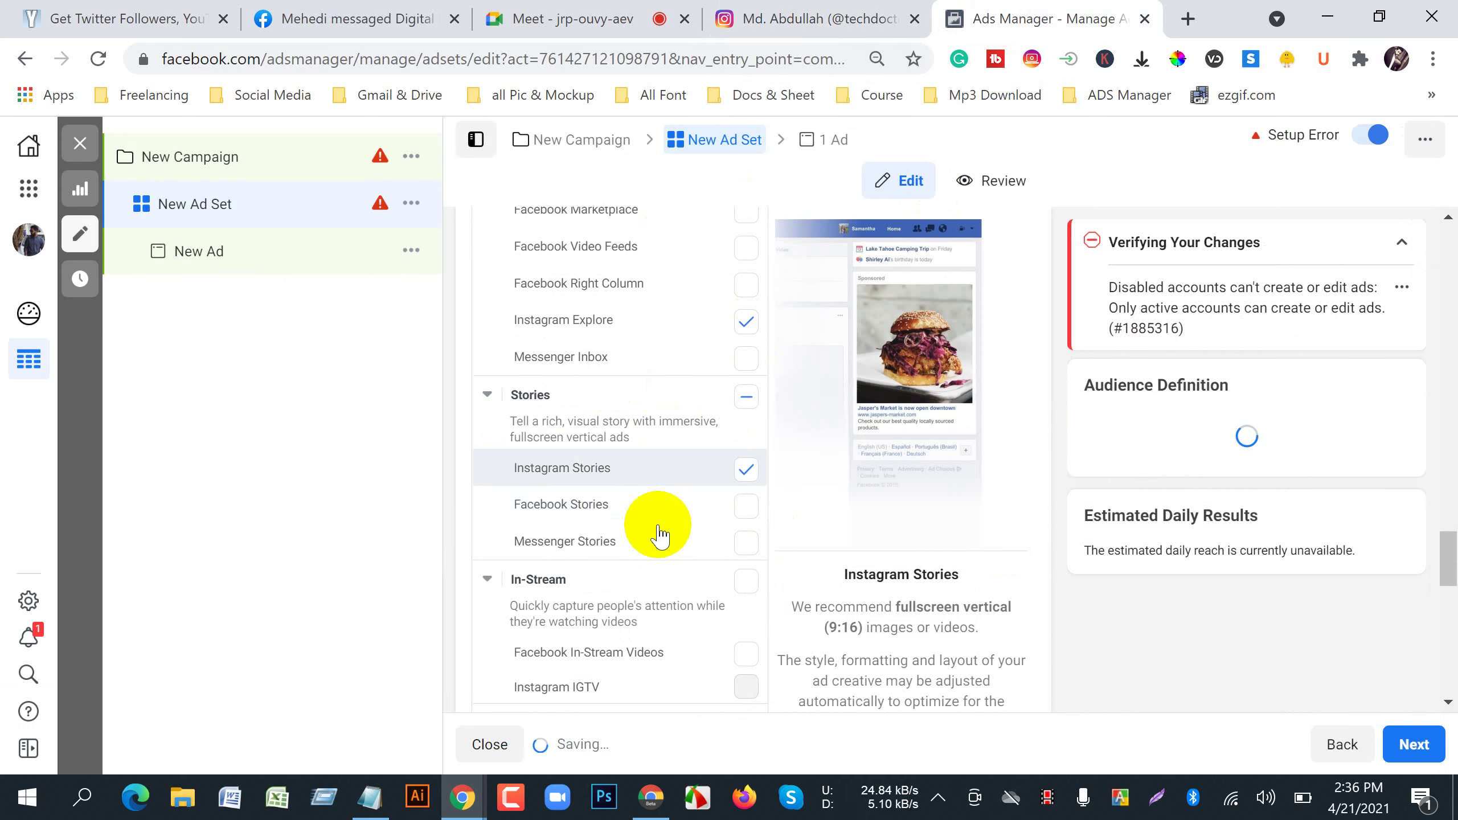
scroll(658, 531, up, 7)
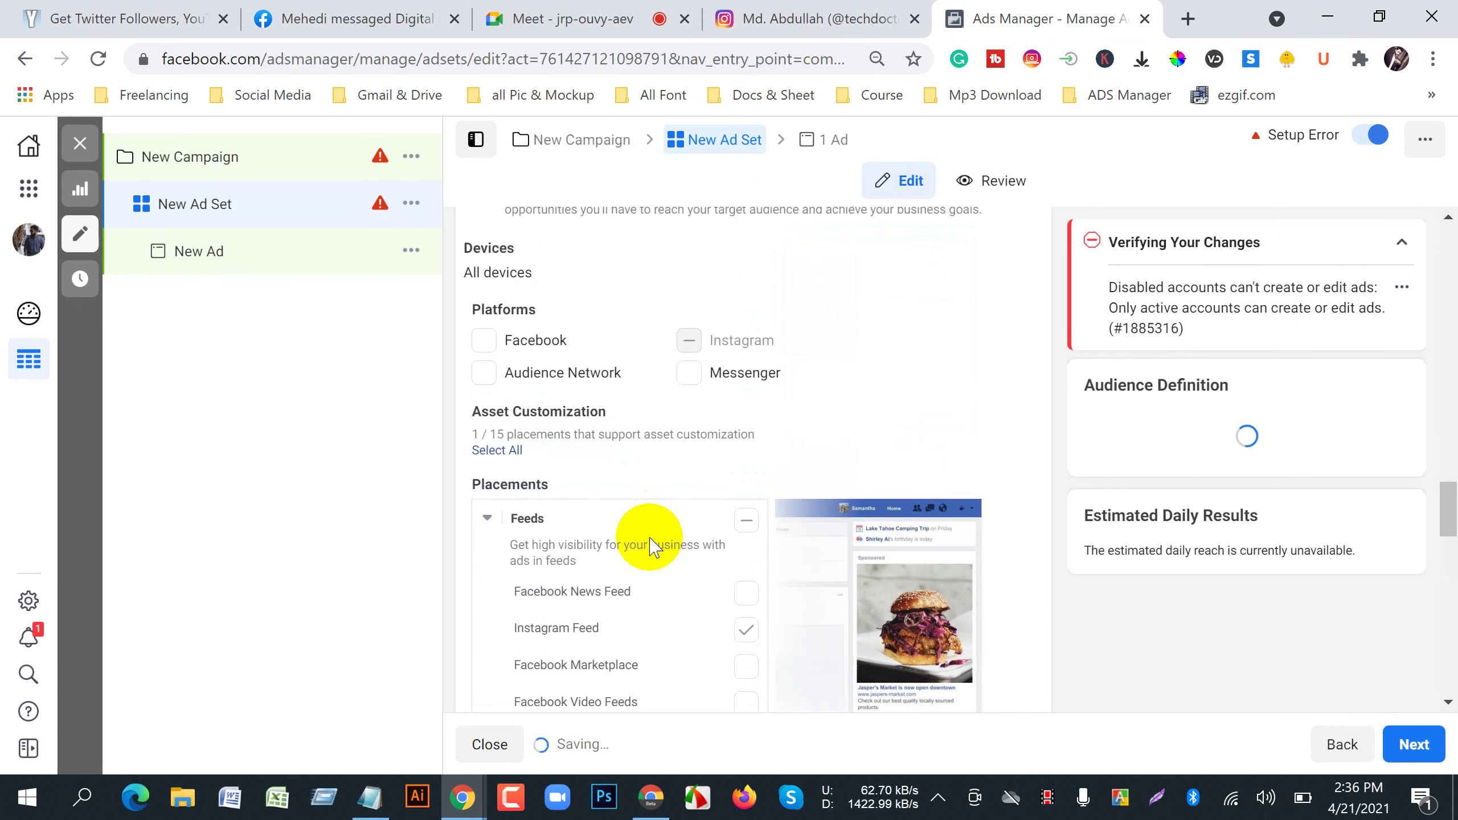
- Recheck the ad set's audience and placements, continue to the new ad, and glance through its format options
scroll(650, 545, up, 10)
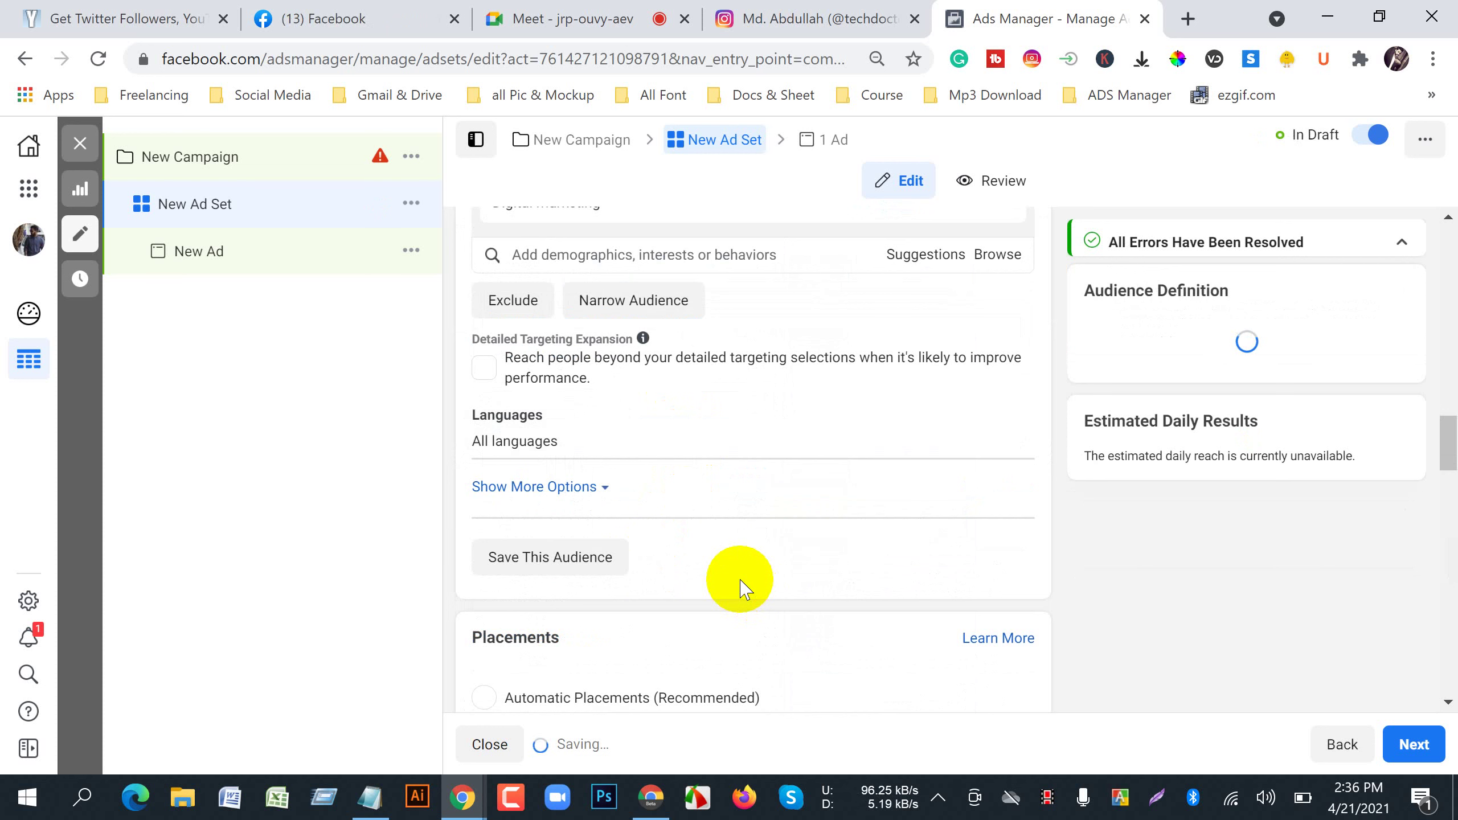
scroll(744, 588, up, 5)
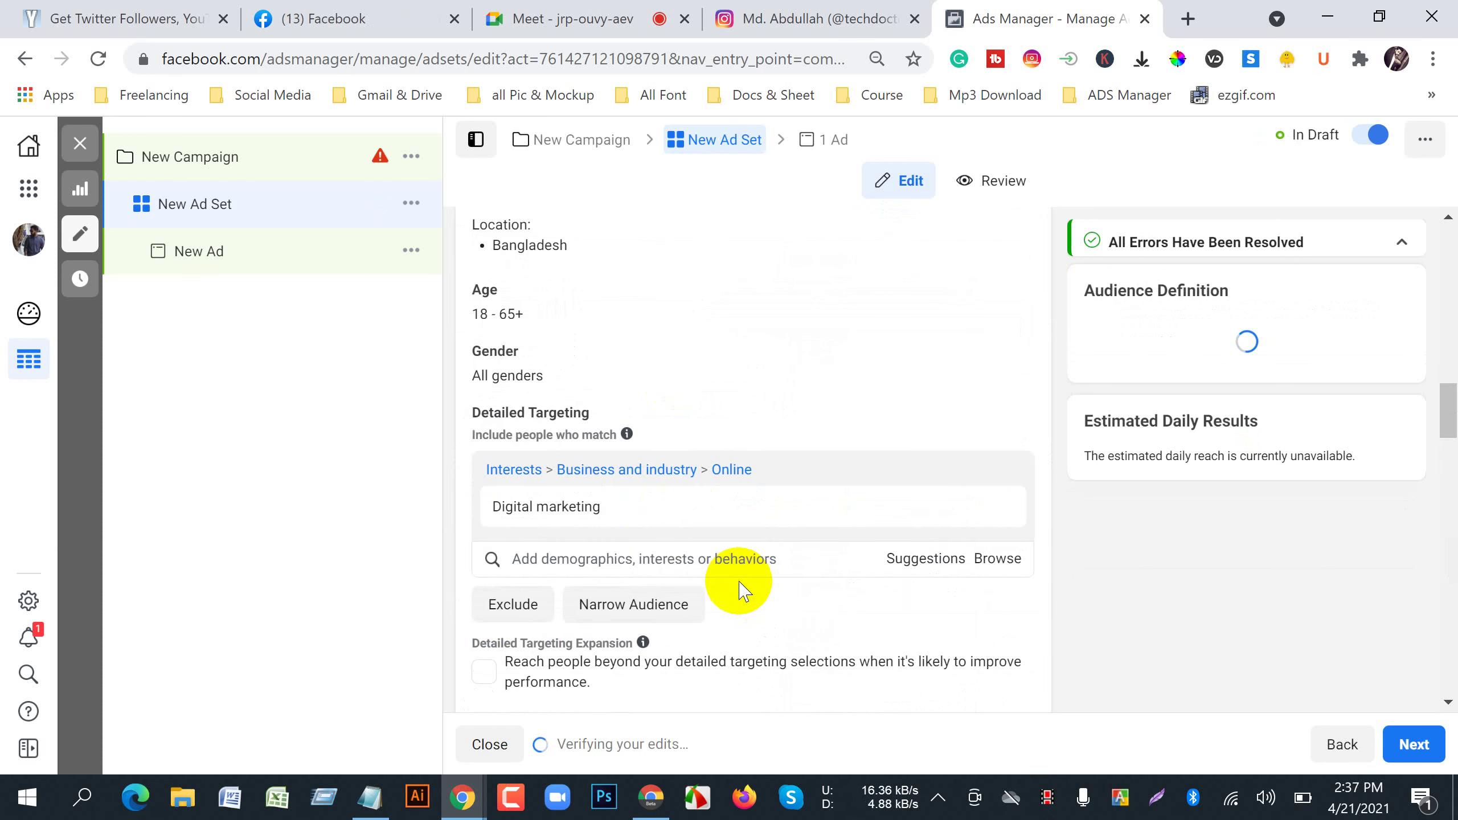
scroll(740, 589, down, 10)
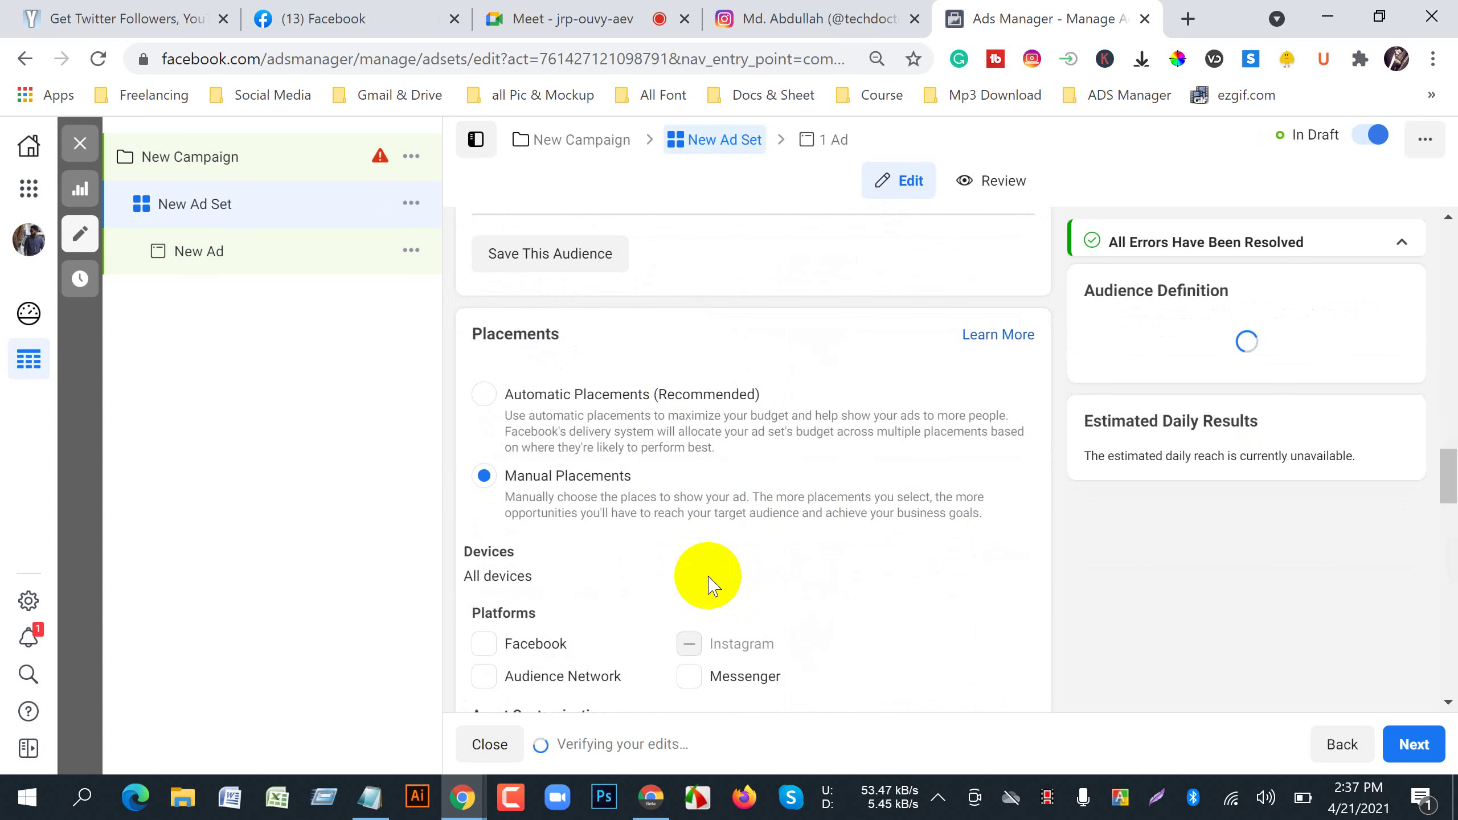
scroll(712, 583, down, 7)
scroll(712, 586, down, 3)
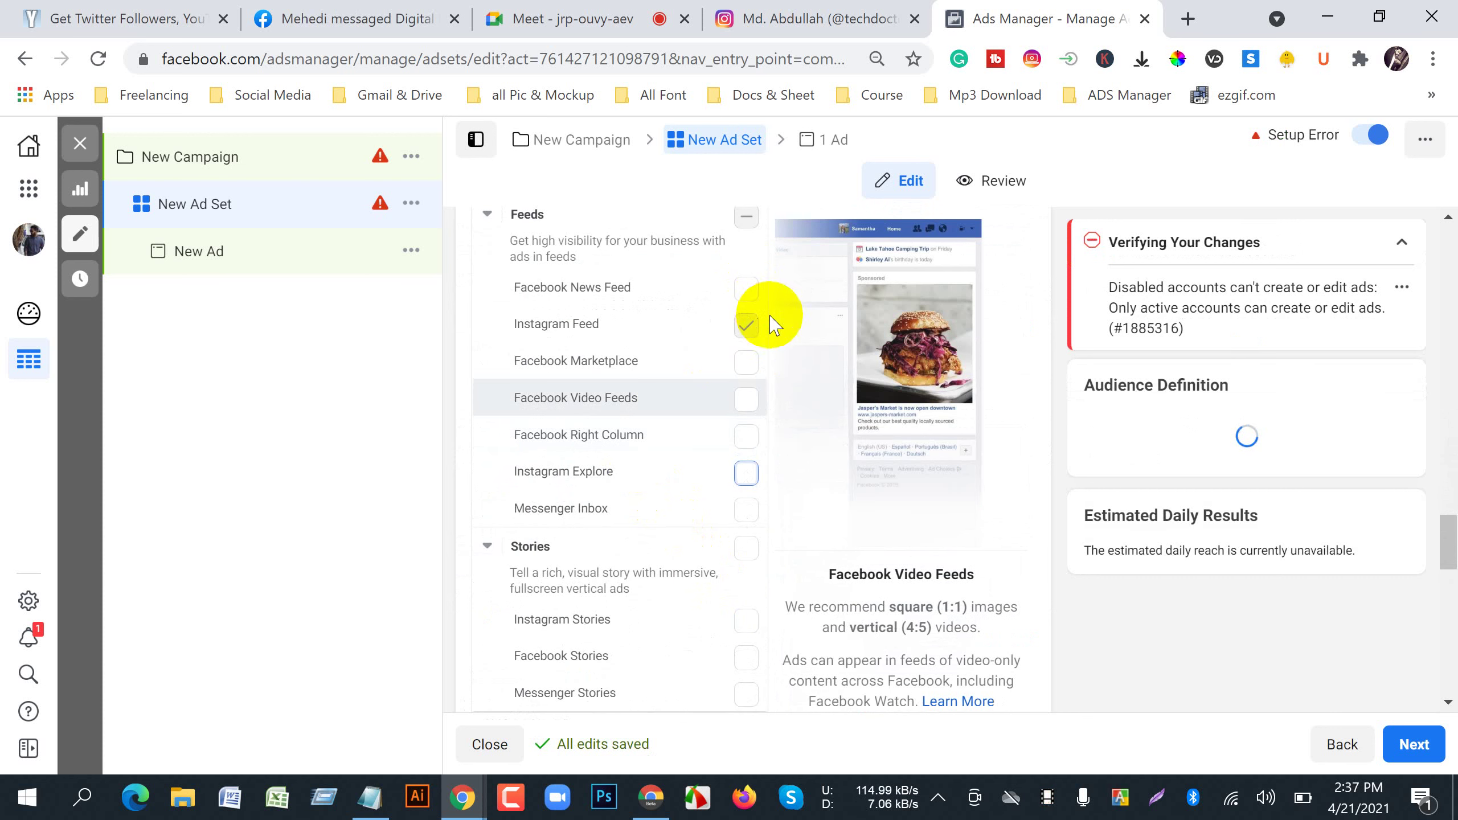
click(1399, 741)
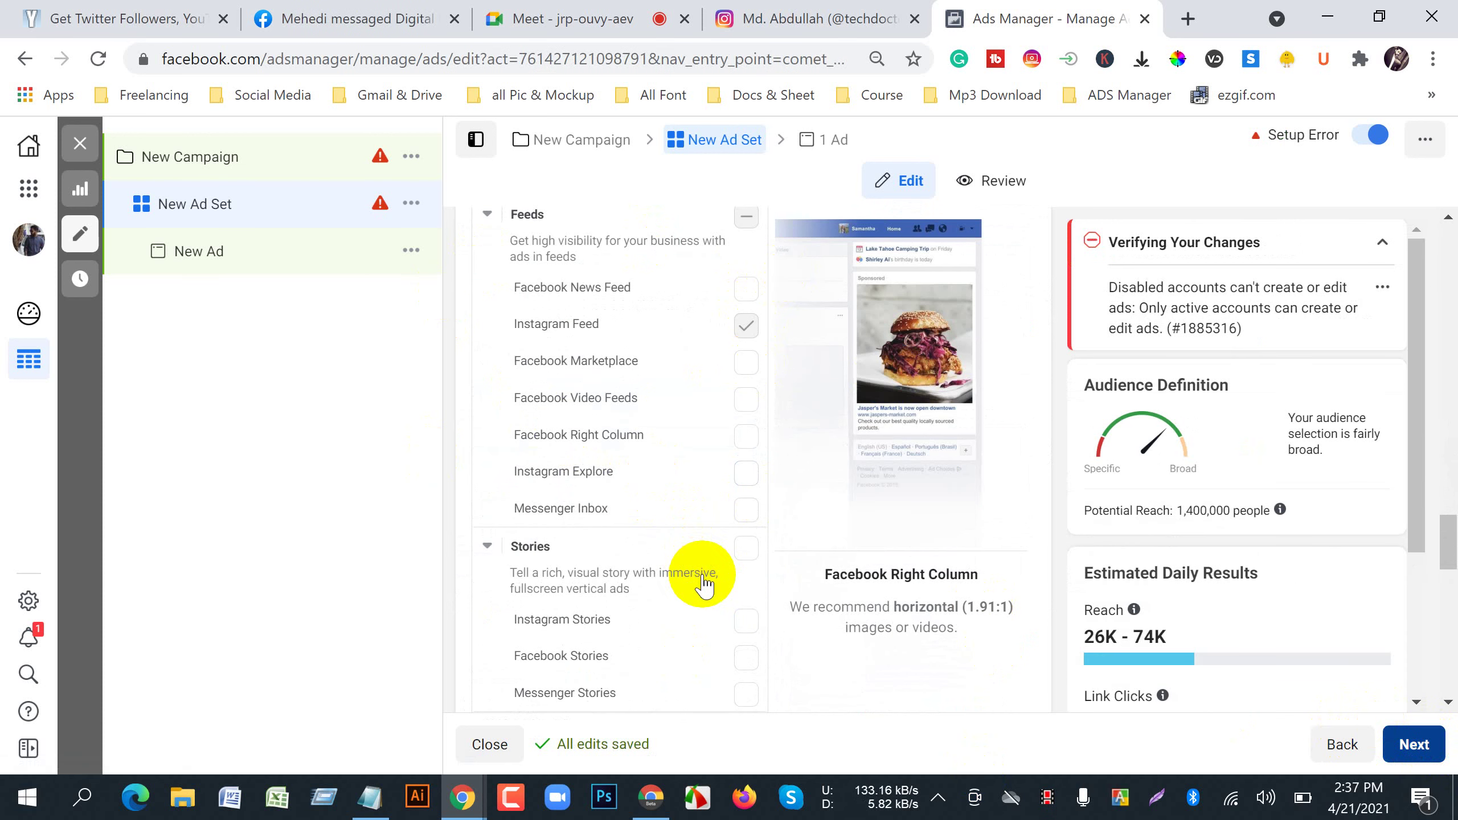
scroll(703, 574, down, 5)
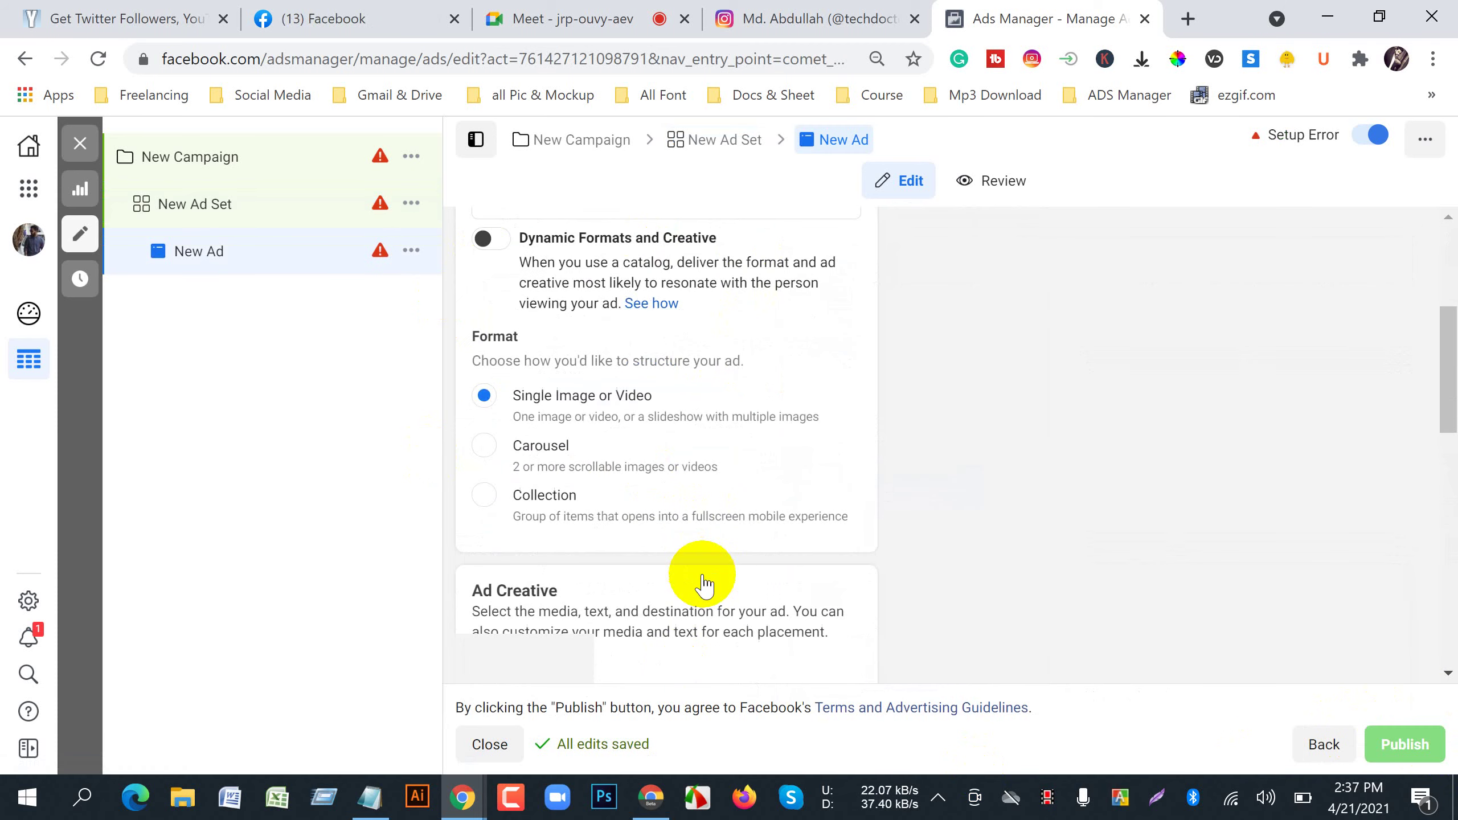
scroll(705, 578, up, 5)
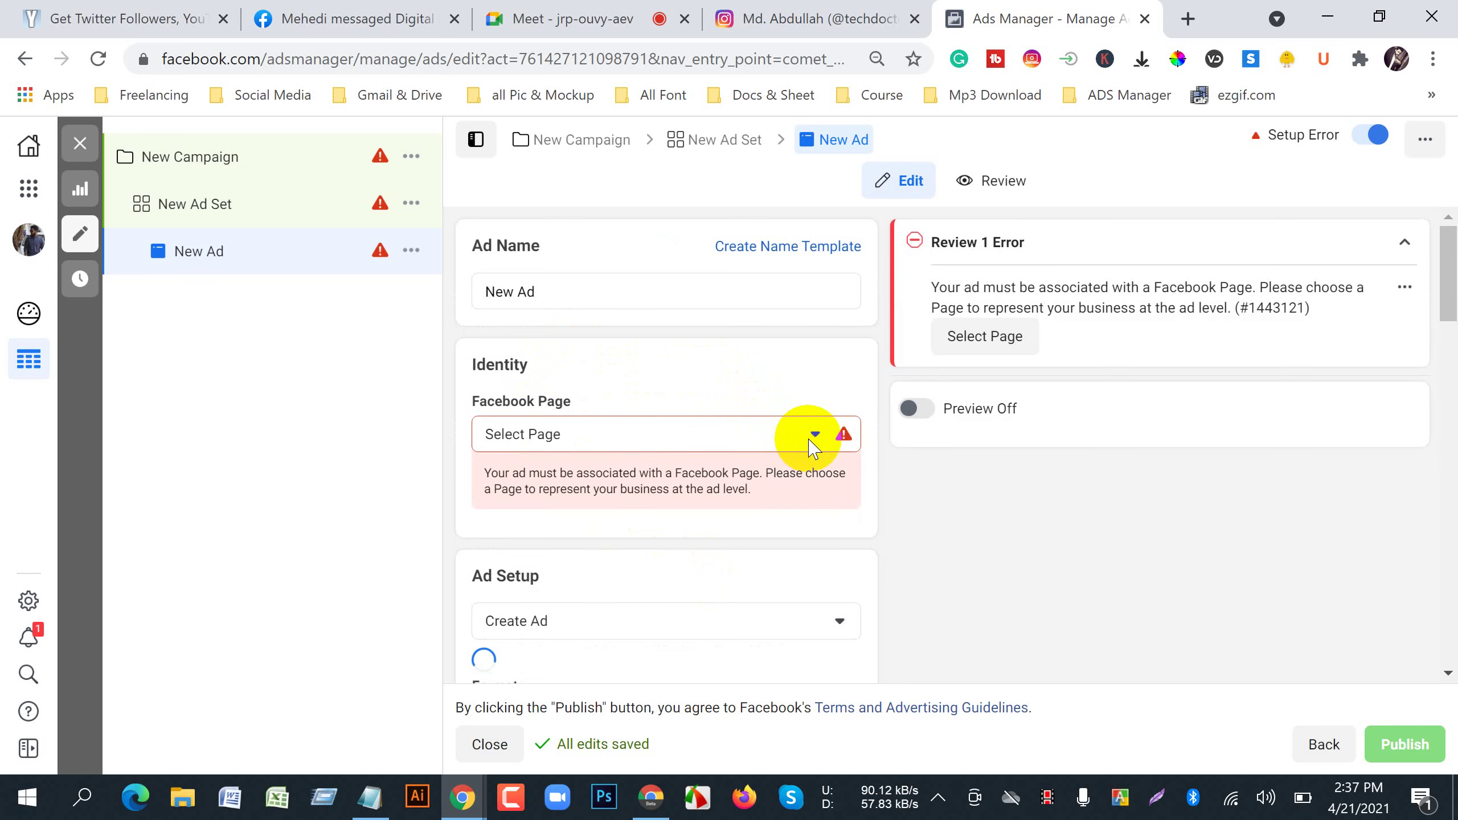
- Choose POD-Promo On Demand as the ad's Facebook Page and open its Instagram account choices
click(812, 442)
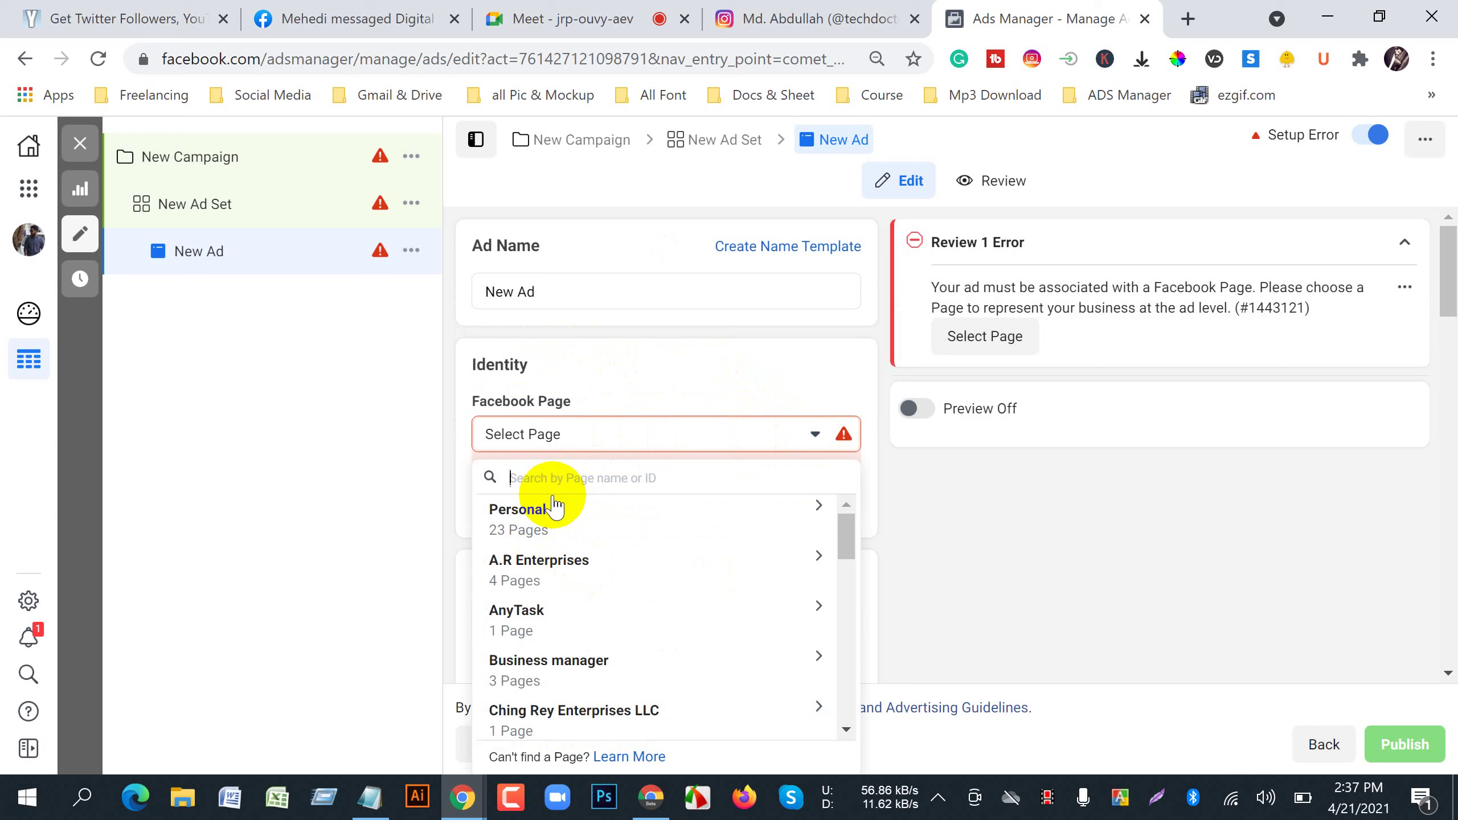
text(d)
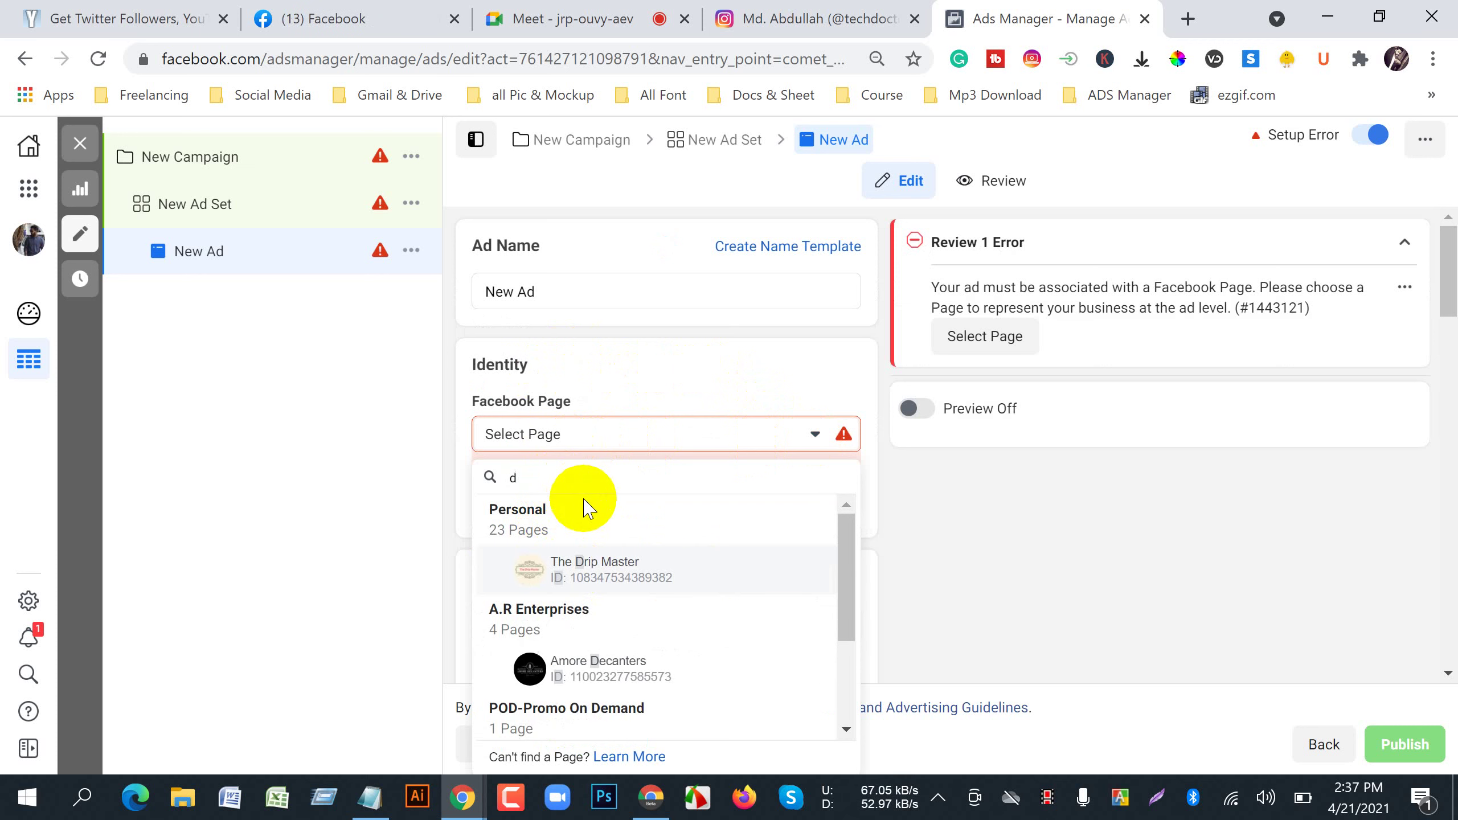
scroll(594, 569, down, 3)
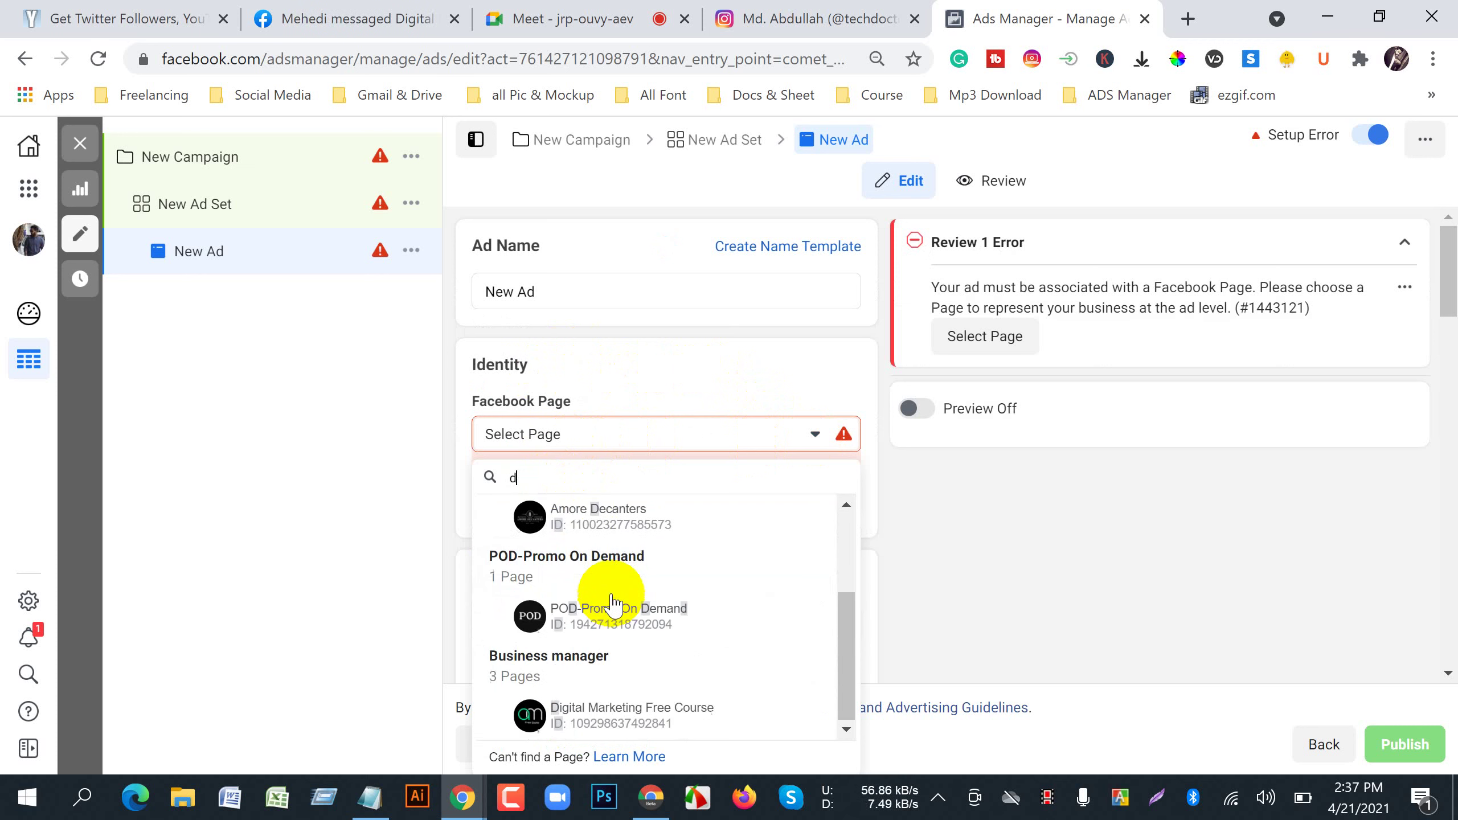
click(578, 612)
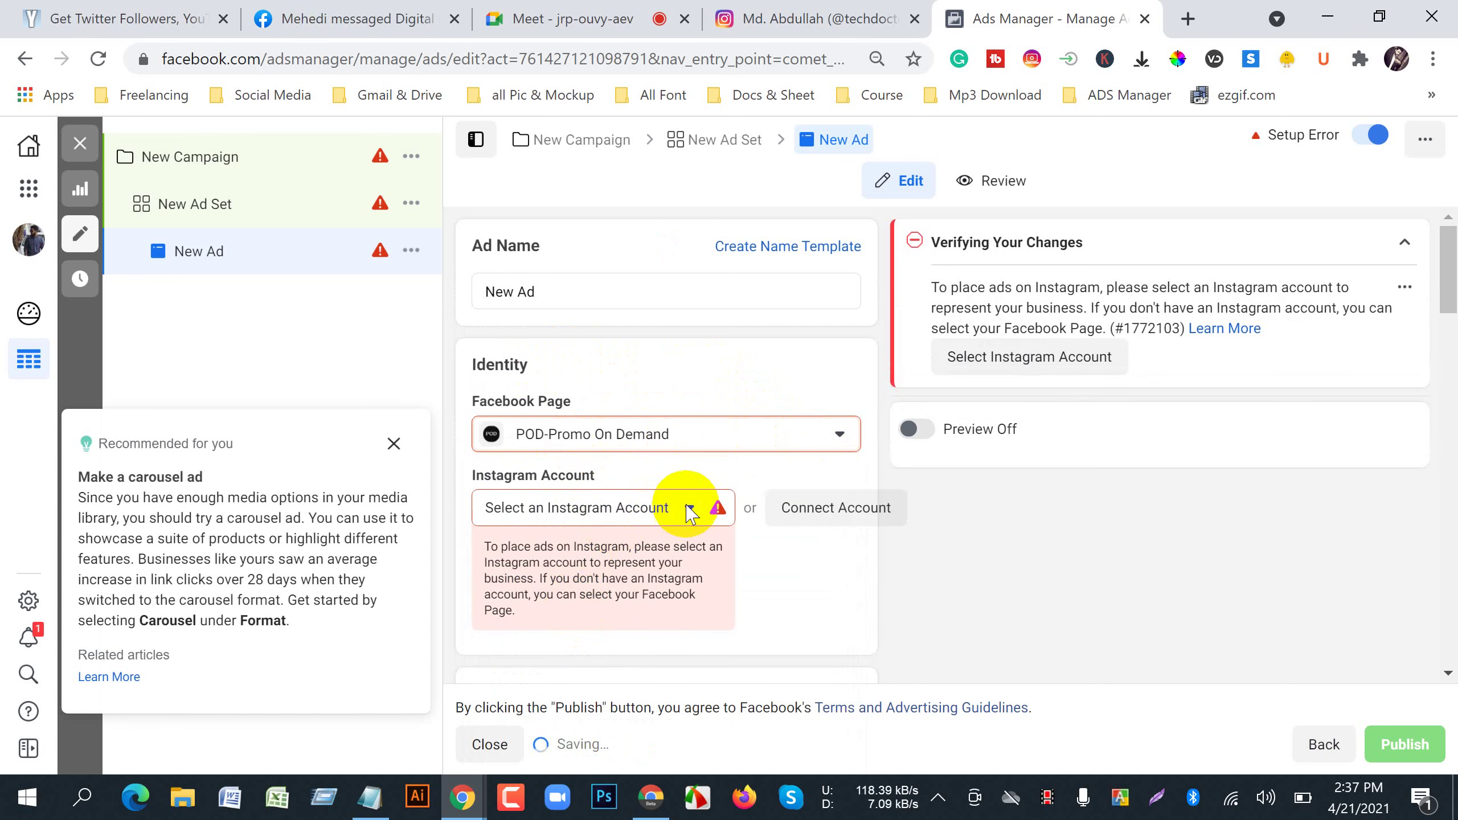
click(668, 511)
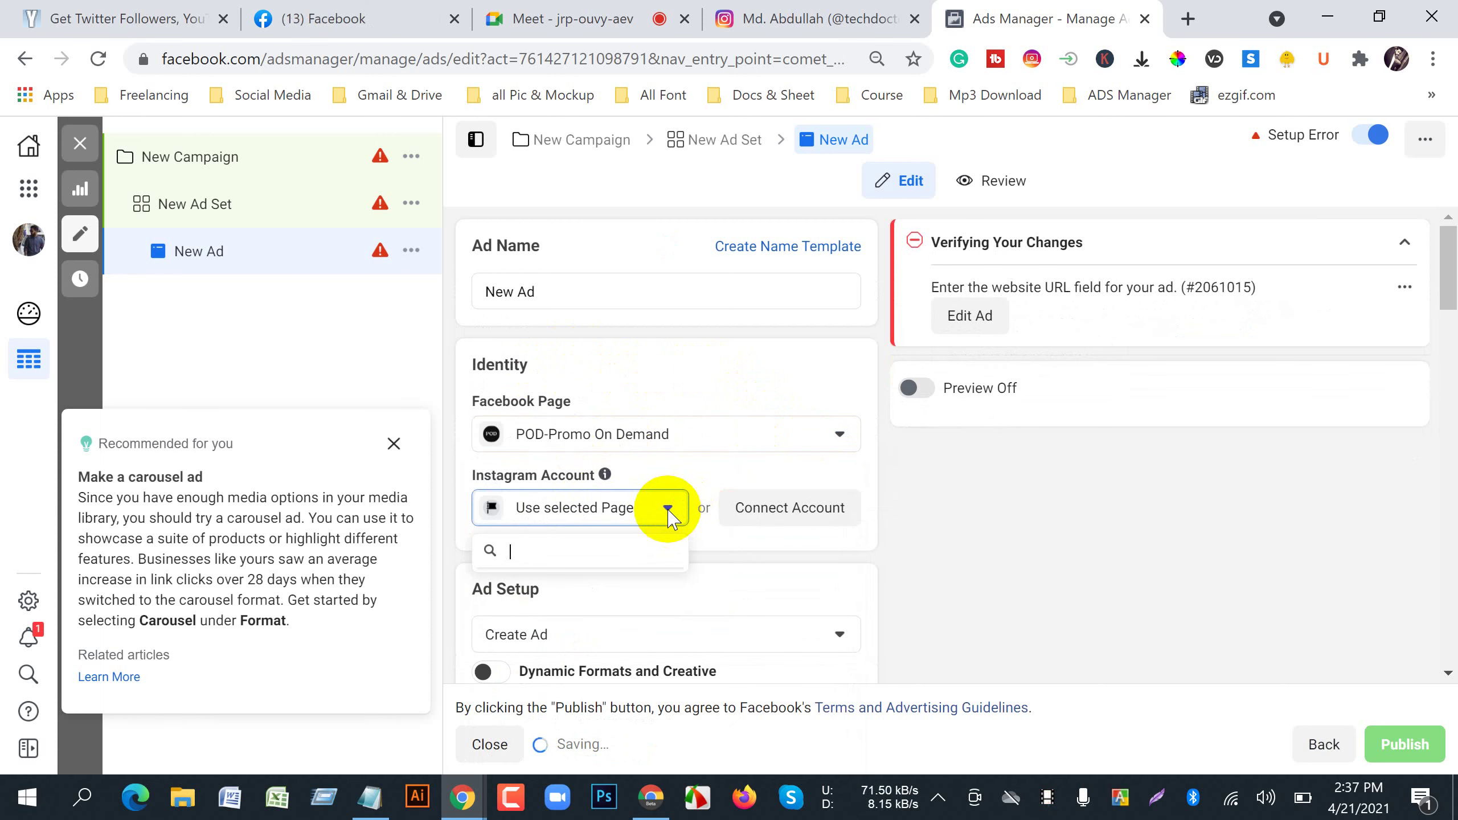
- Set the ad's Facebook Page to Workshop Manuals and dismiss the carousel ad recommendation
click(840, 434)
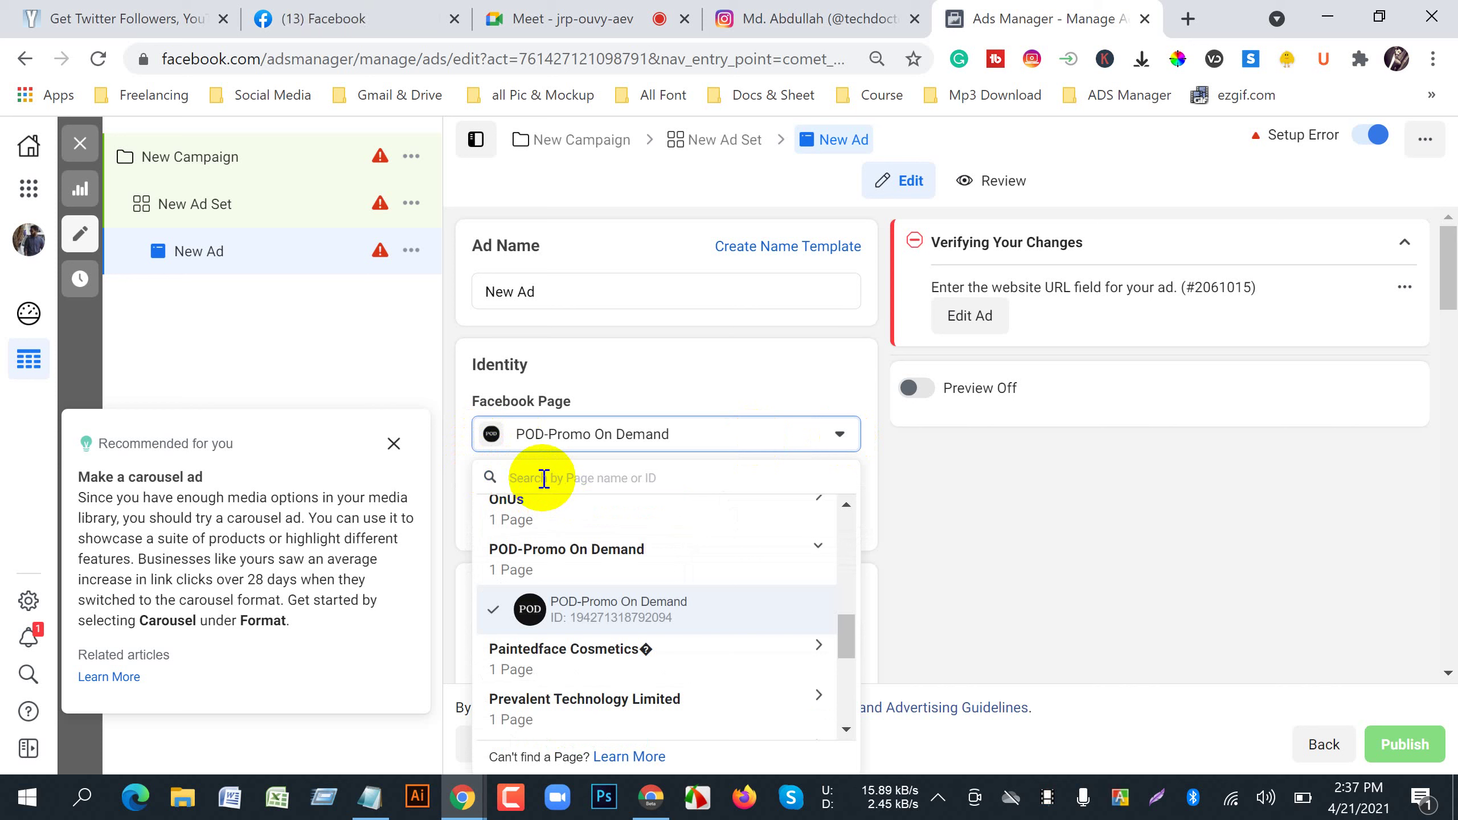
text(wor)
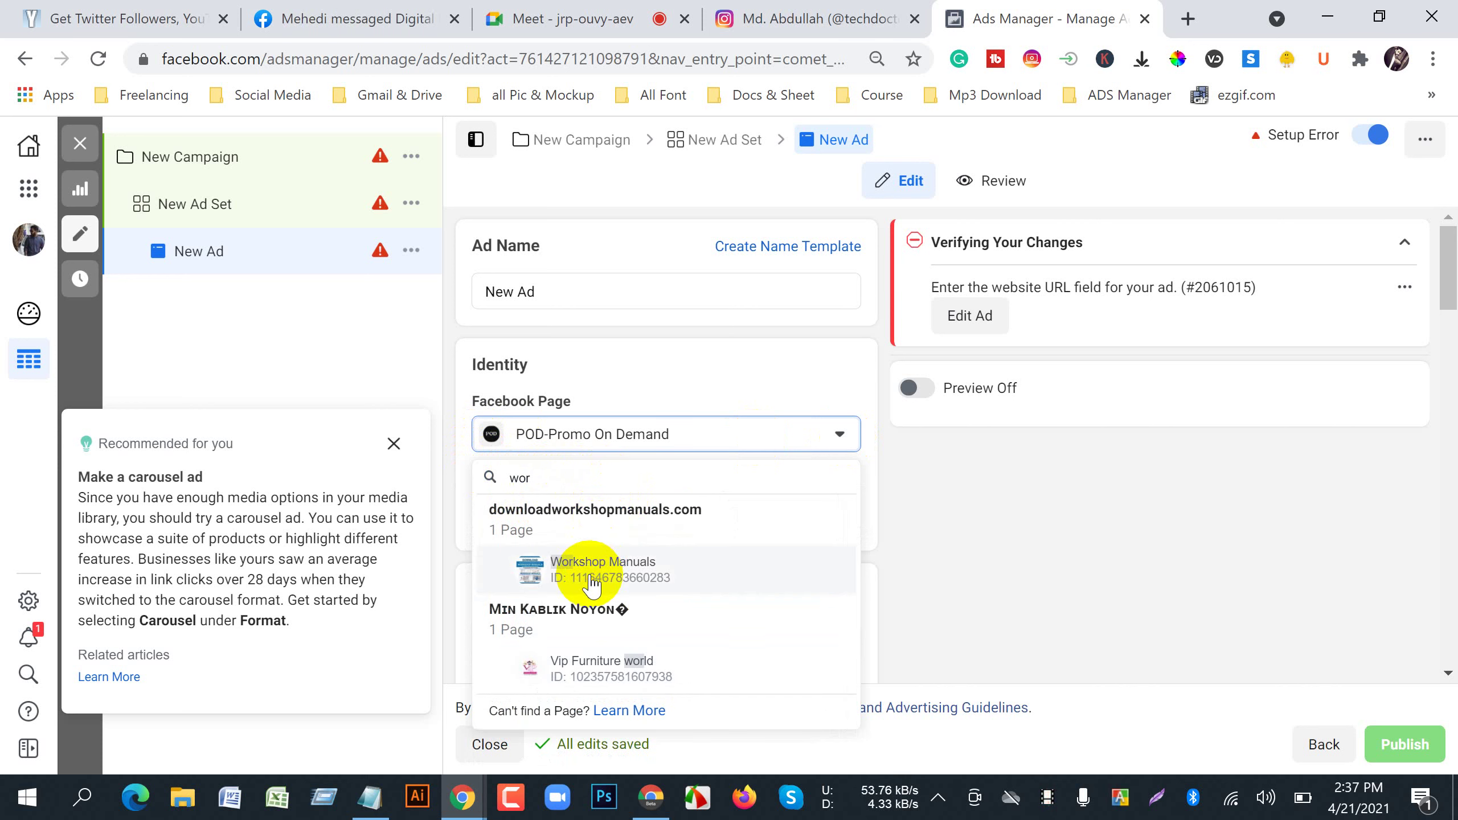
click(591, 585)
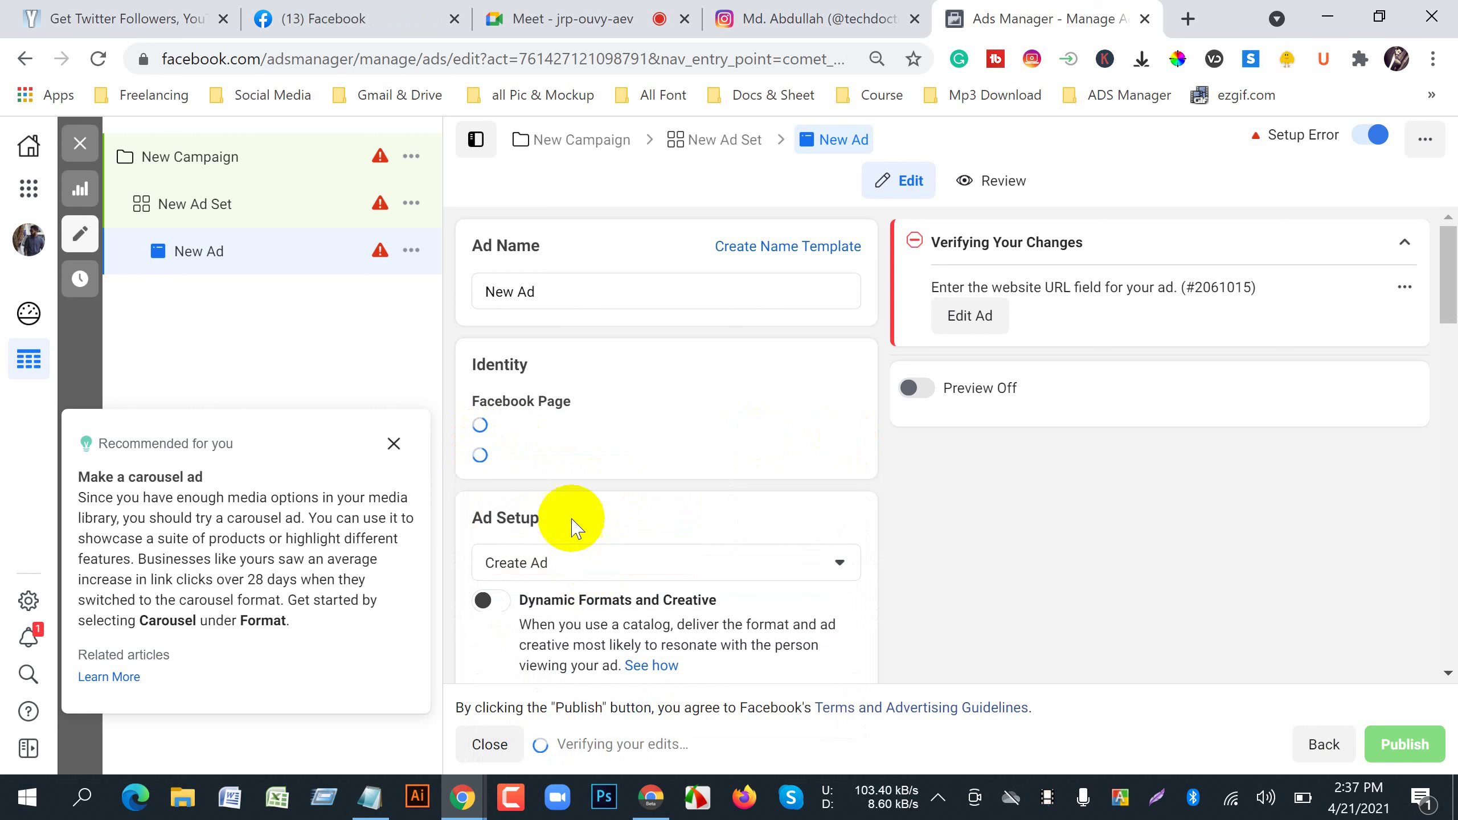
click(393, 445)
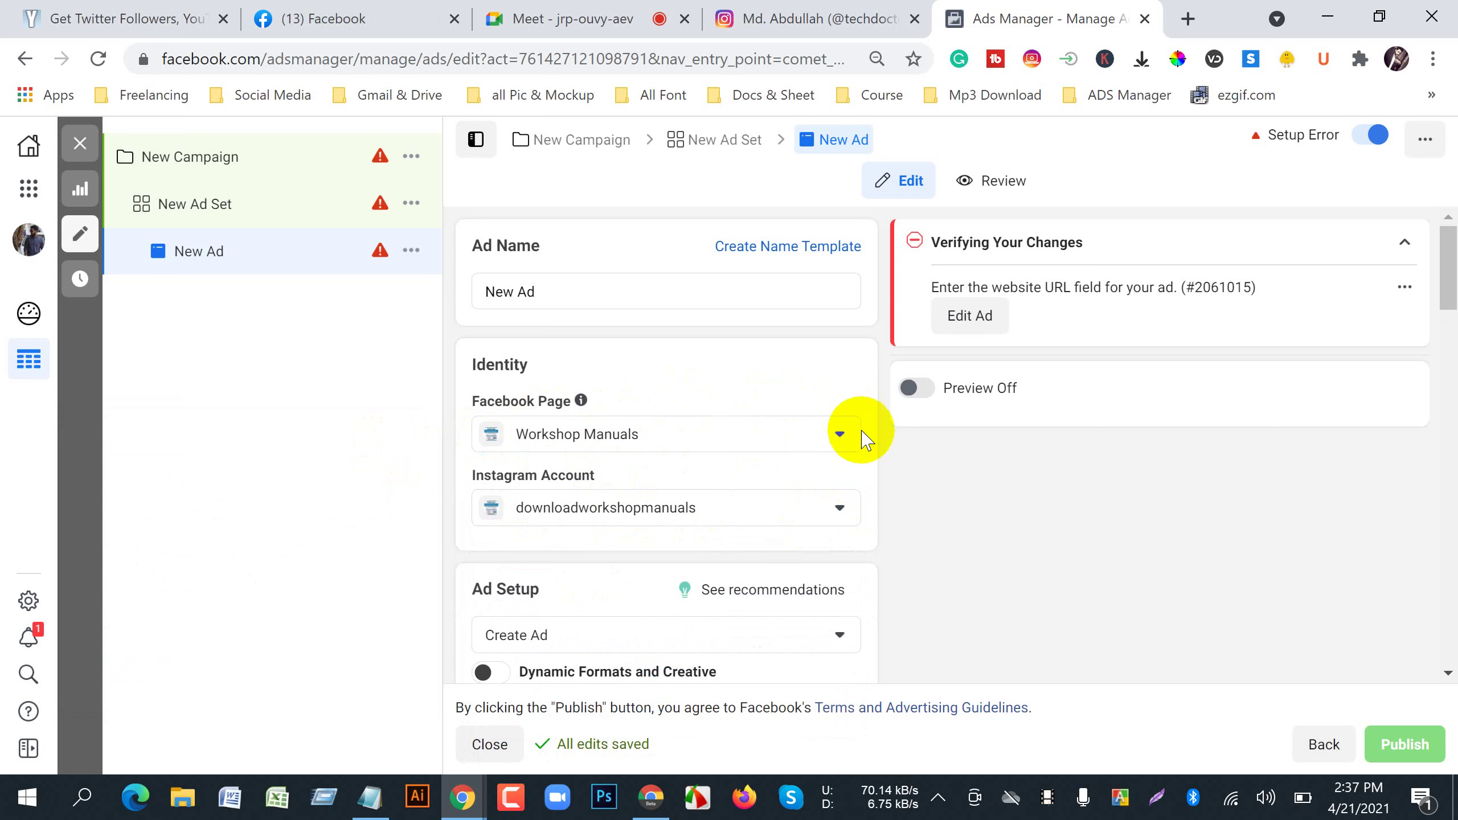
- Change the ad setup to Use Existing Post
scroll(842, 509, down, 2)
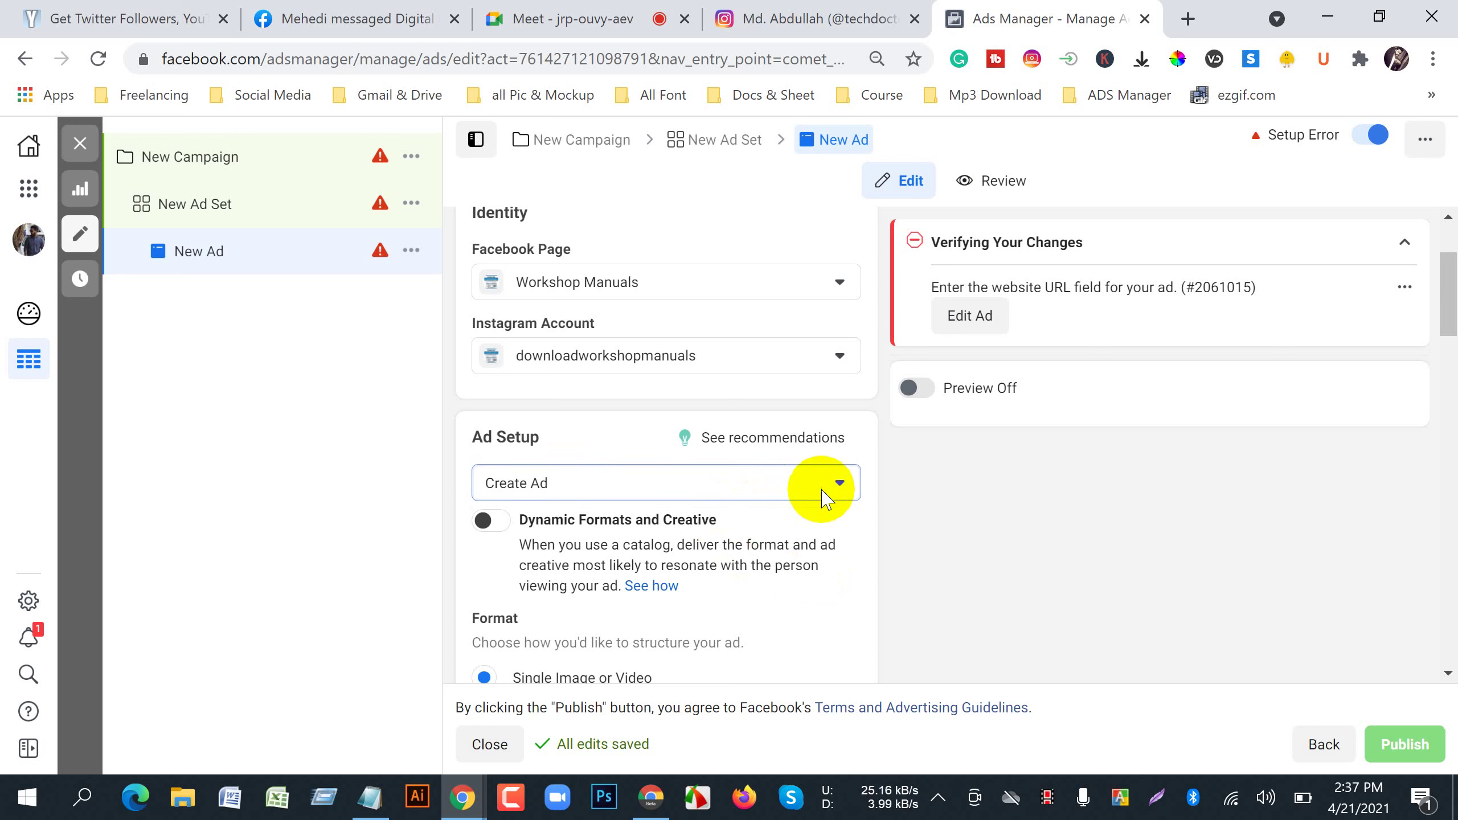
click(824, 495)
click(571, 564)
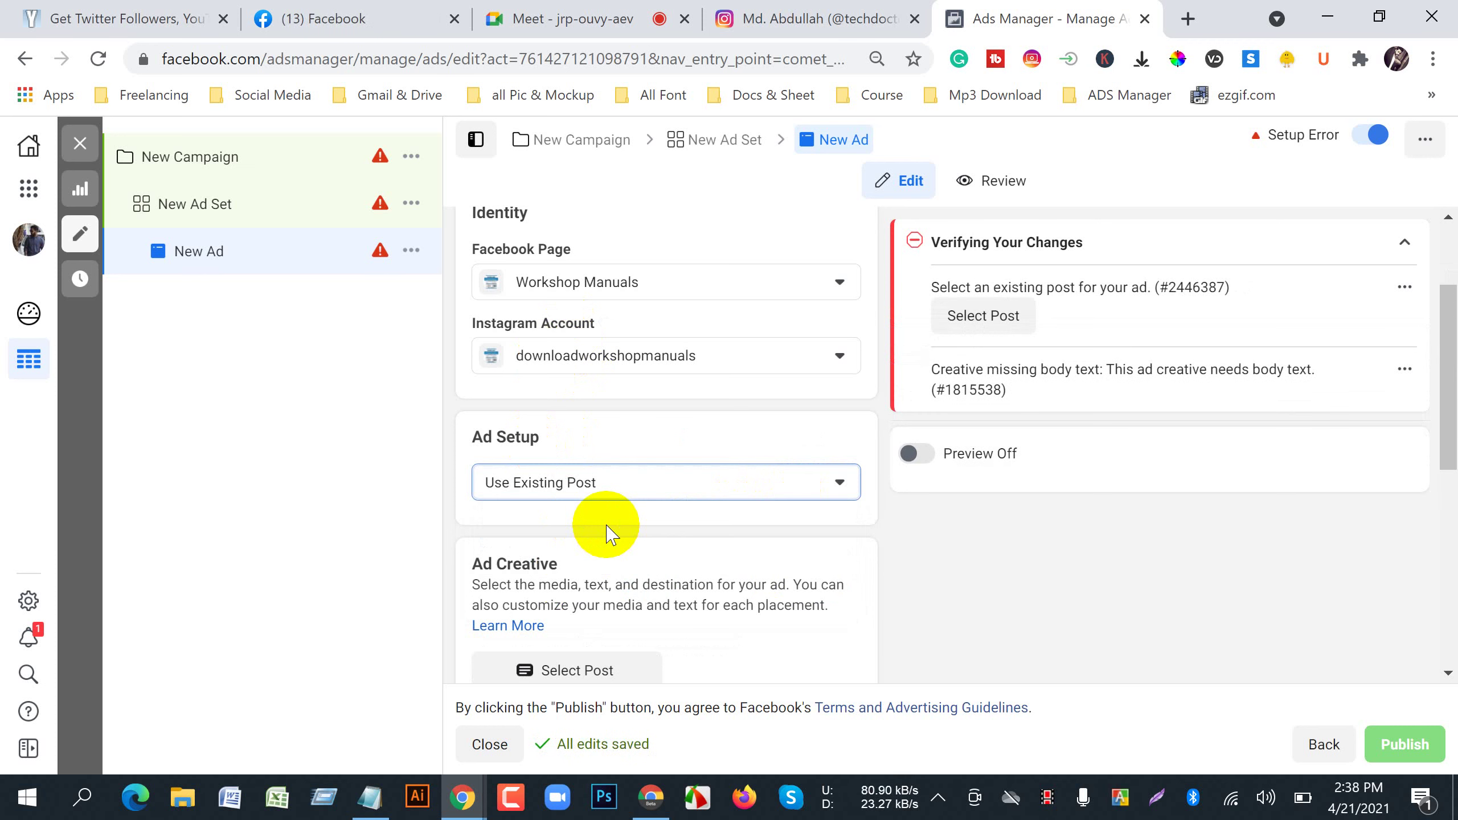
- Select the second Instagram post, Workshop Service & Repair Manuals with 4 likes, as the ad's existing post
scroll(607, 526, down, 5)
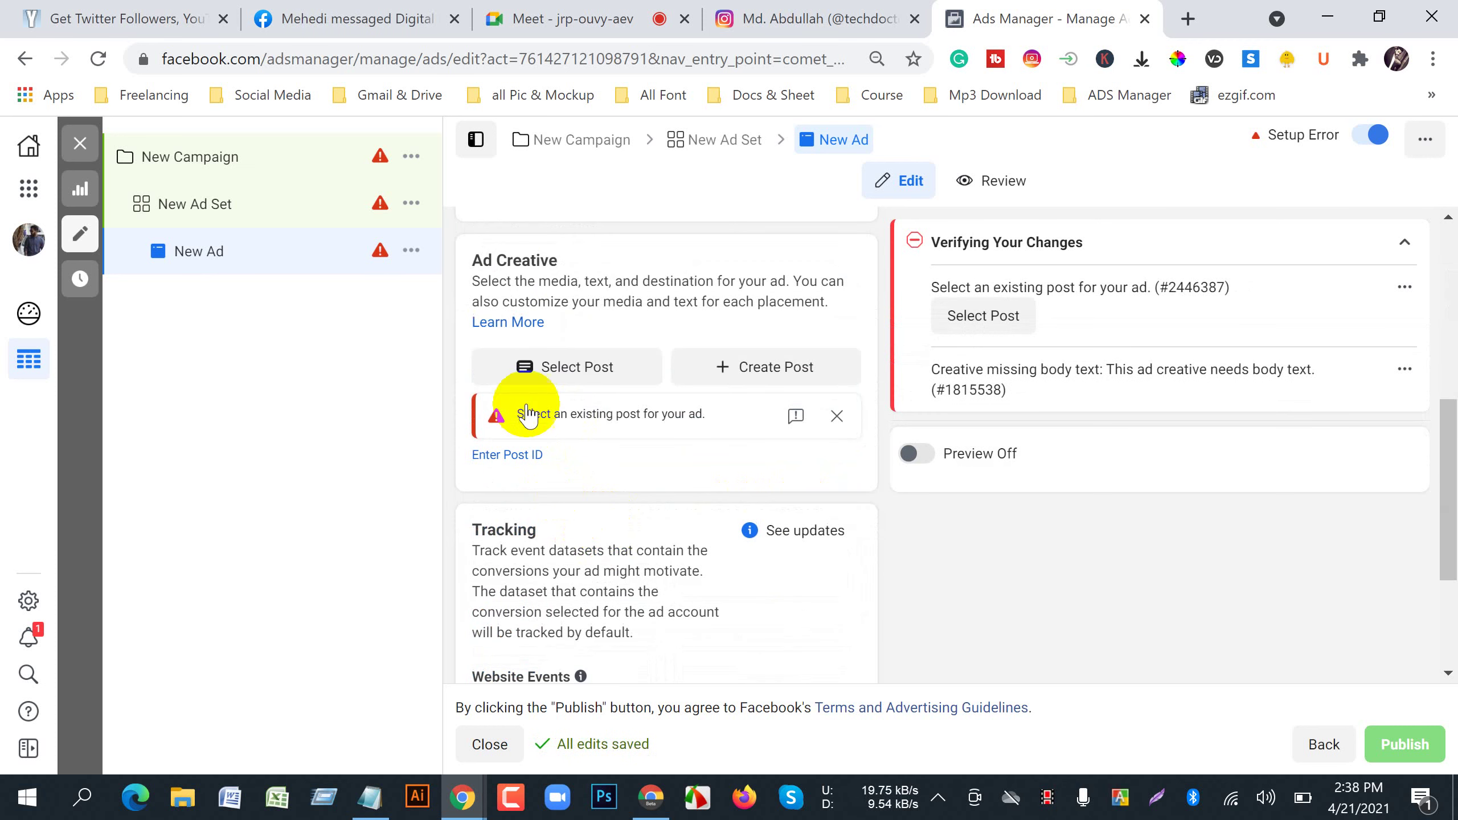
click(553, 376)
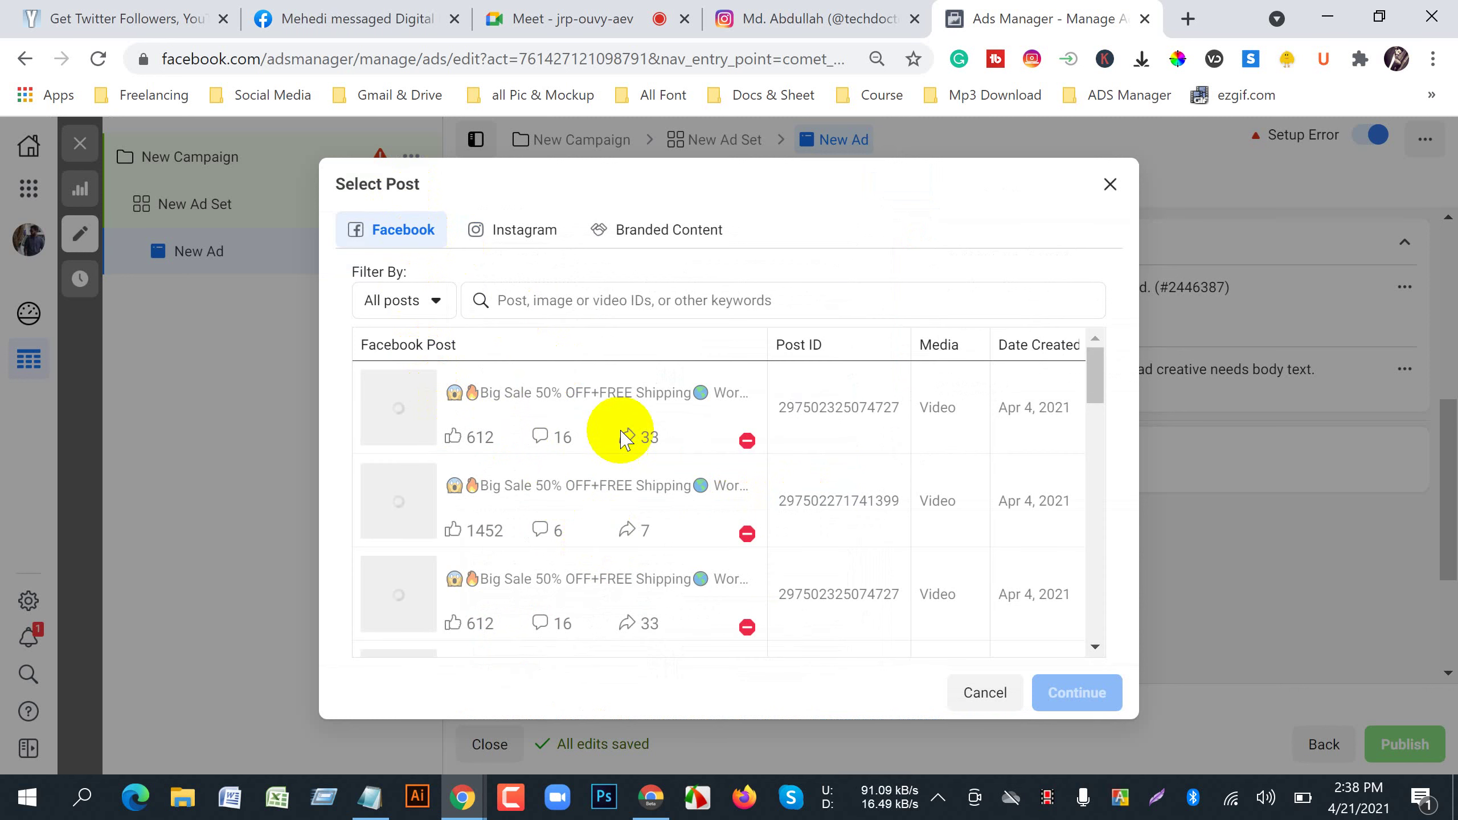
click(510, 248)
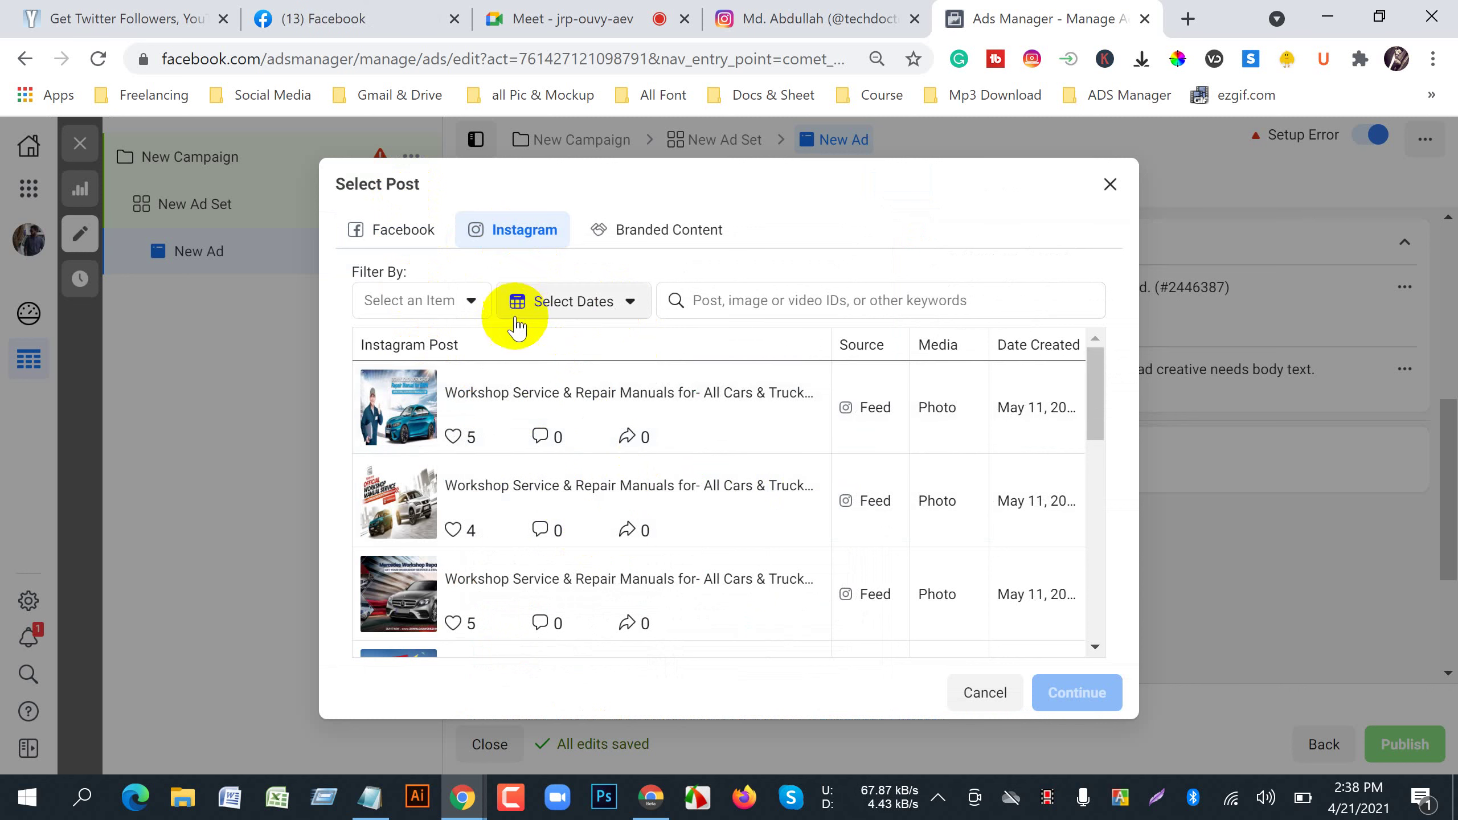
click(530, 495)
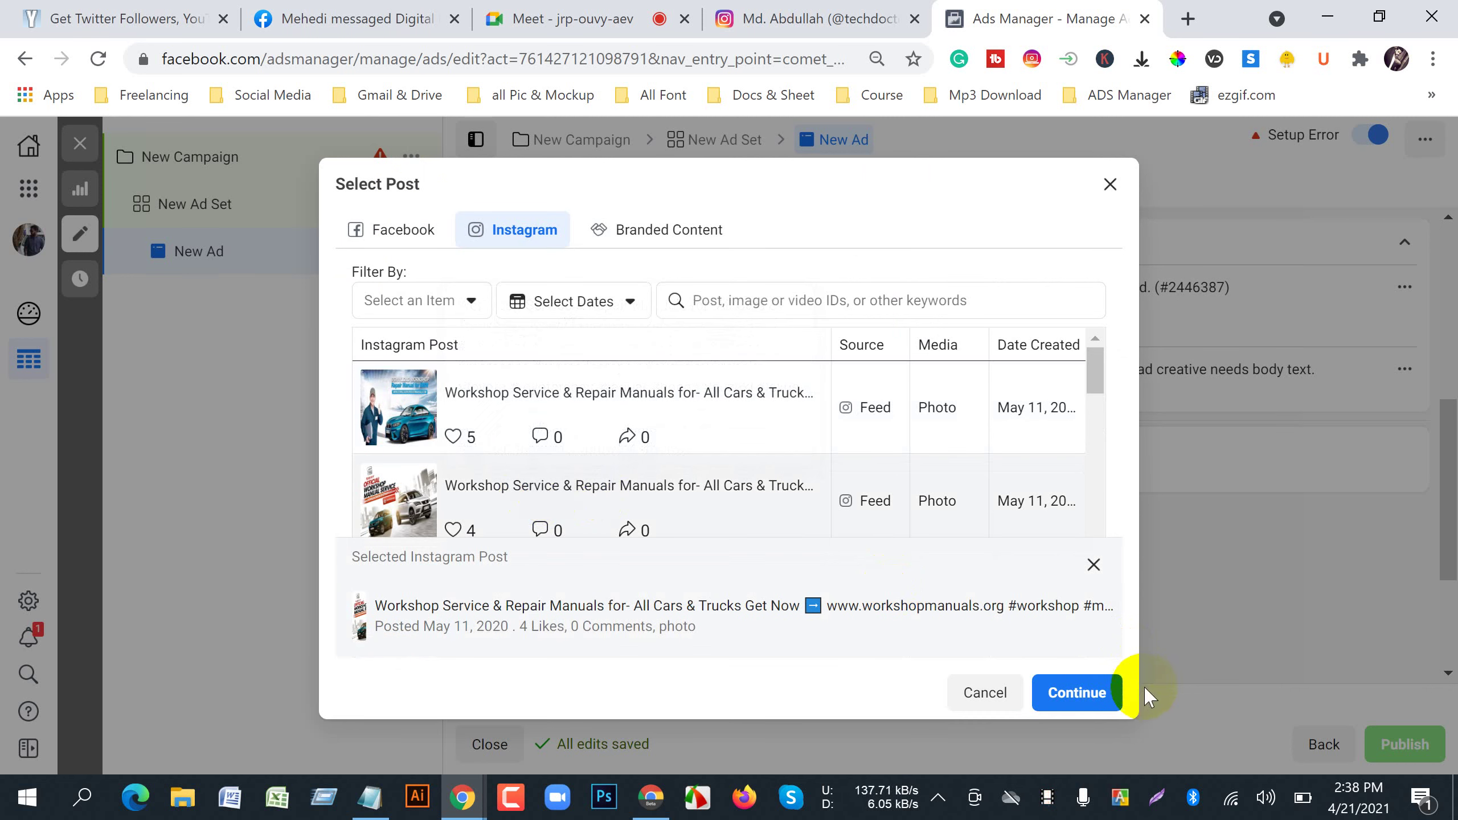
click(1075, 695)
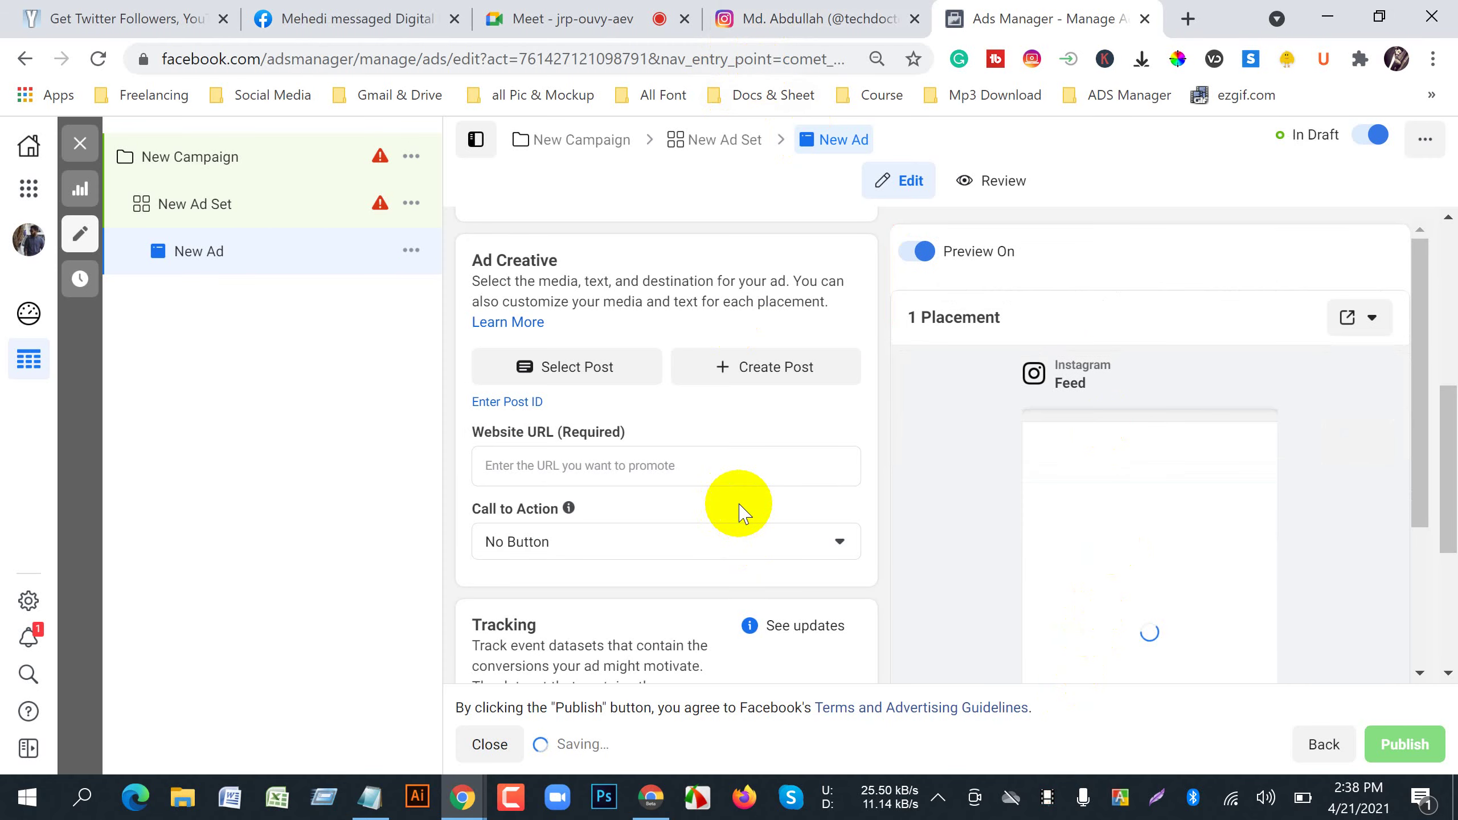
- Copy the Instagram profile's address from its open page and paste it as the ad's required Website URL in Ads Manager
scroll(739, 513, down, 3)
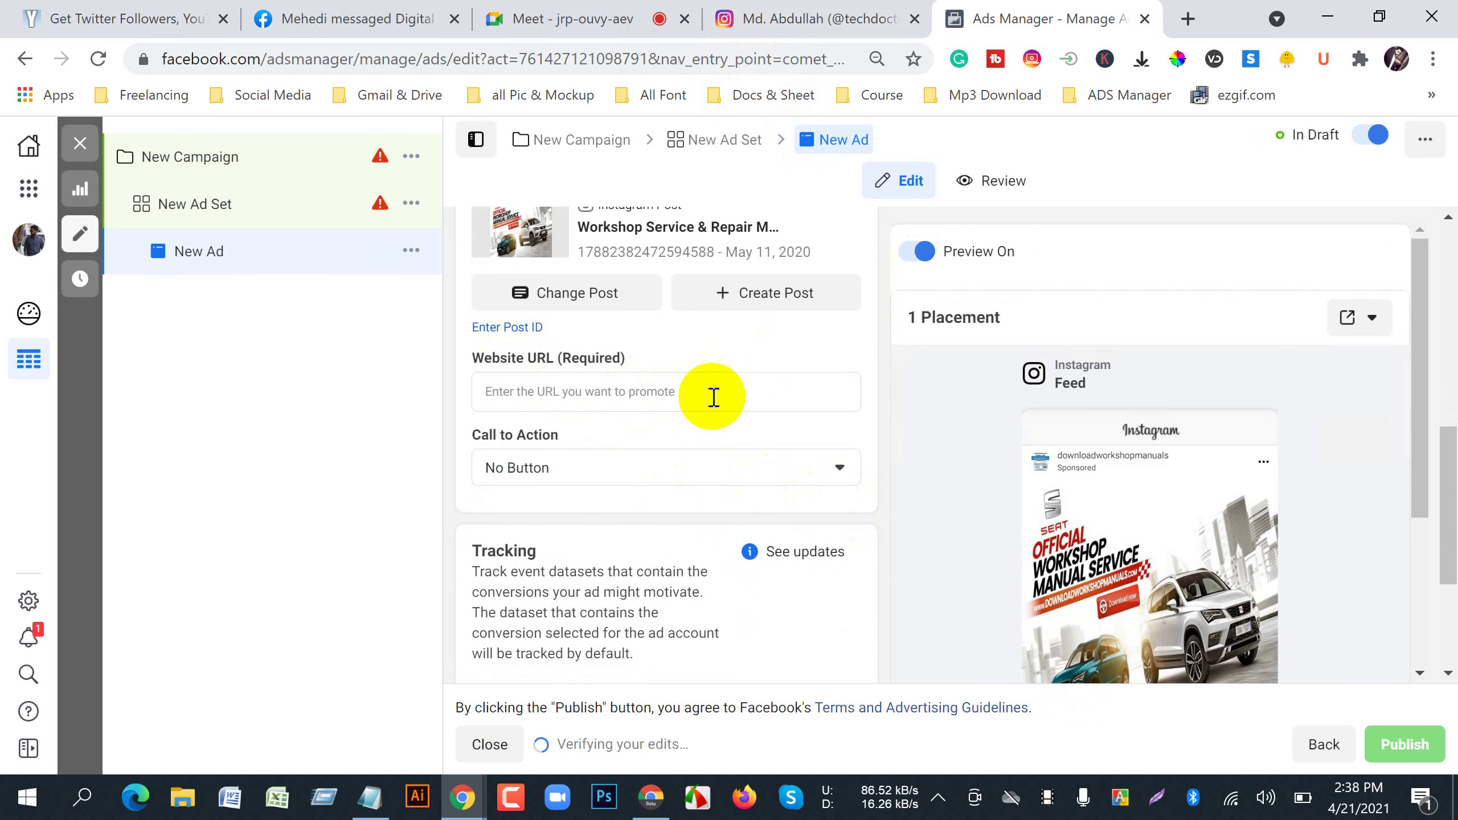
click(784, 17)
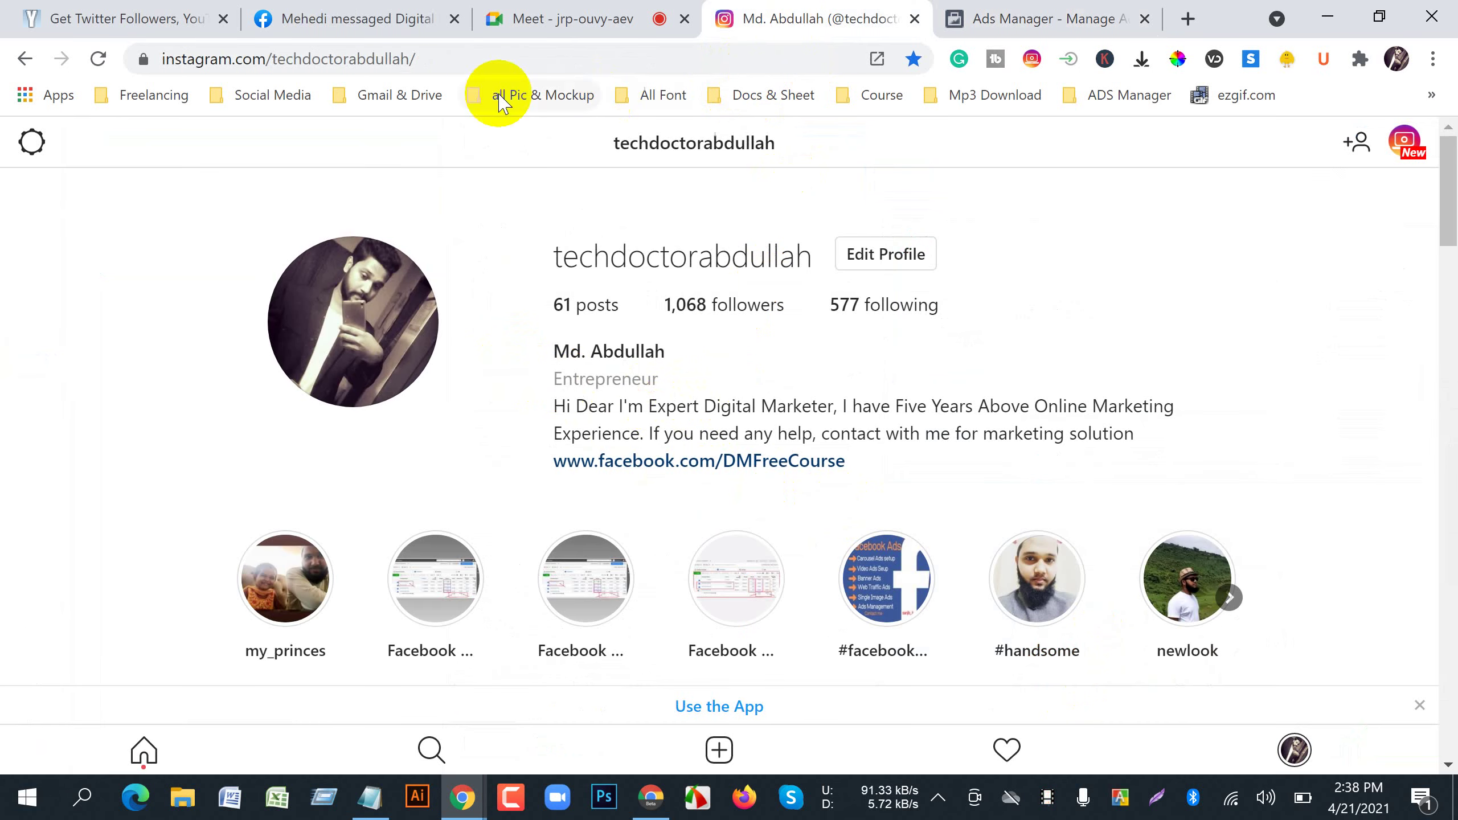
click(202, 58)
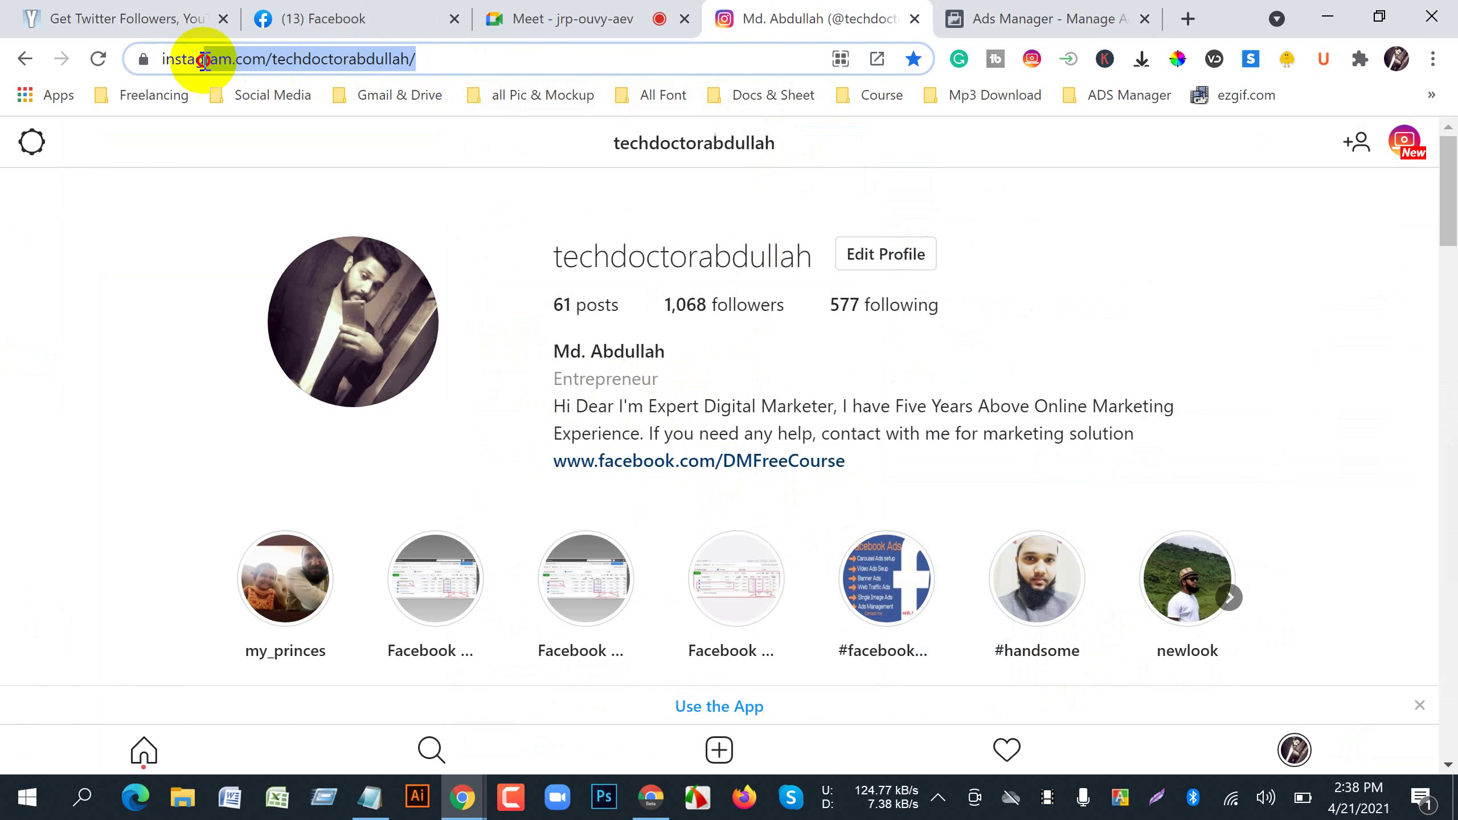
right_click(318, 70)
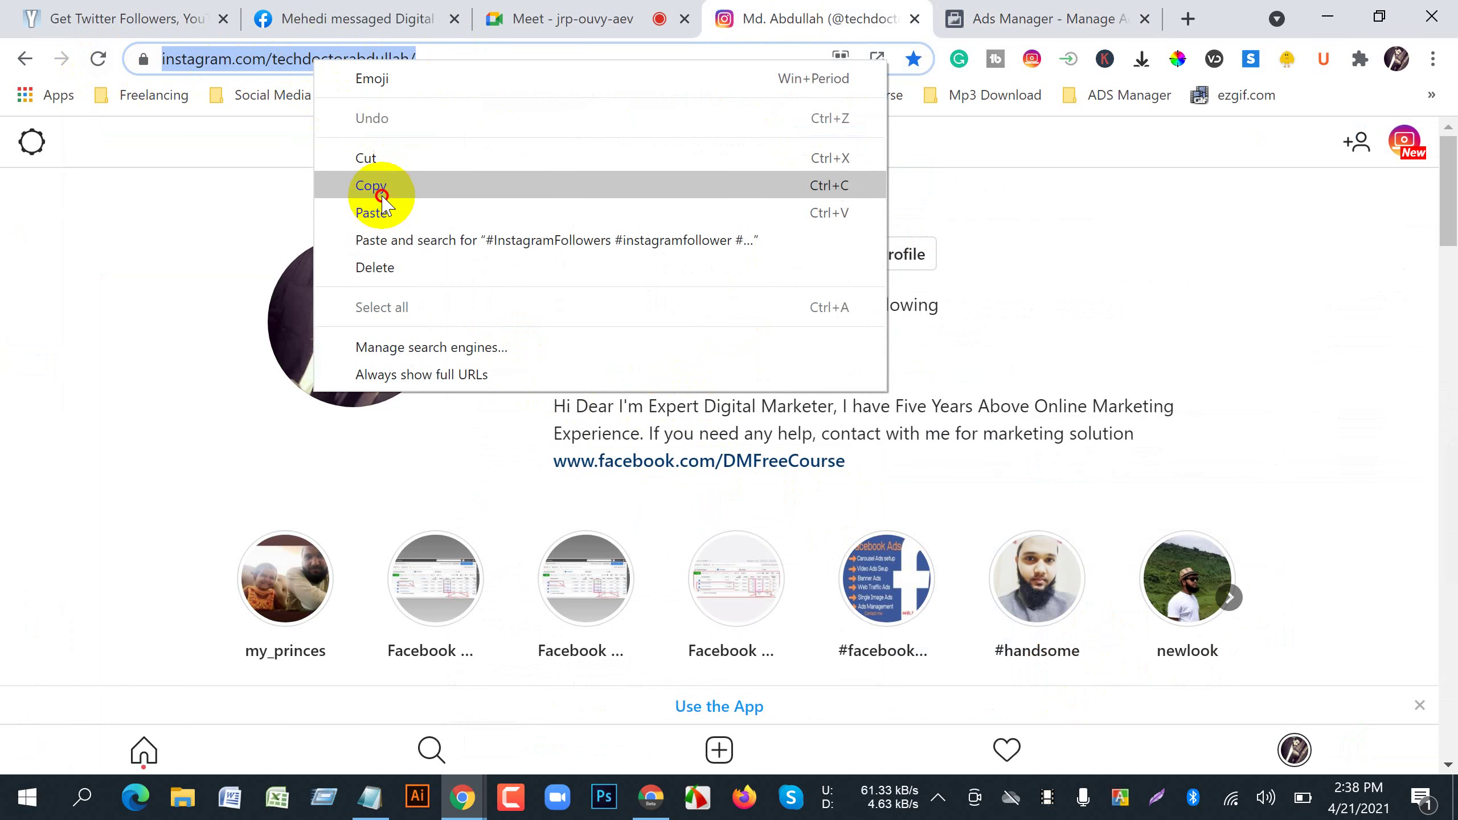
click(379, 186)
click(1079, 17)
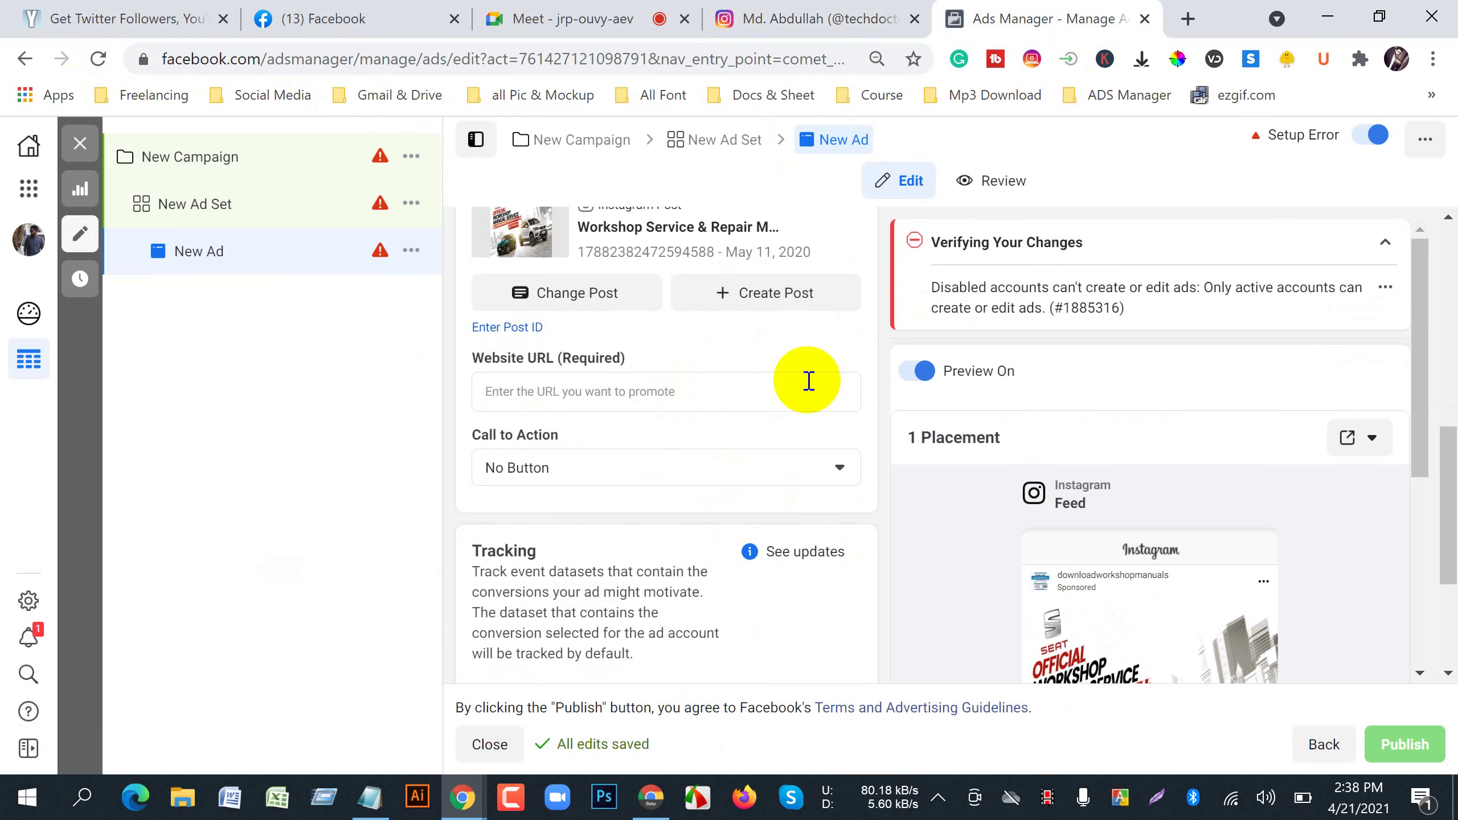
right_click(577, 397)
click(607, 577)
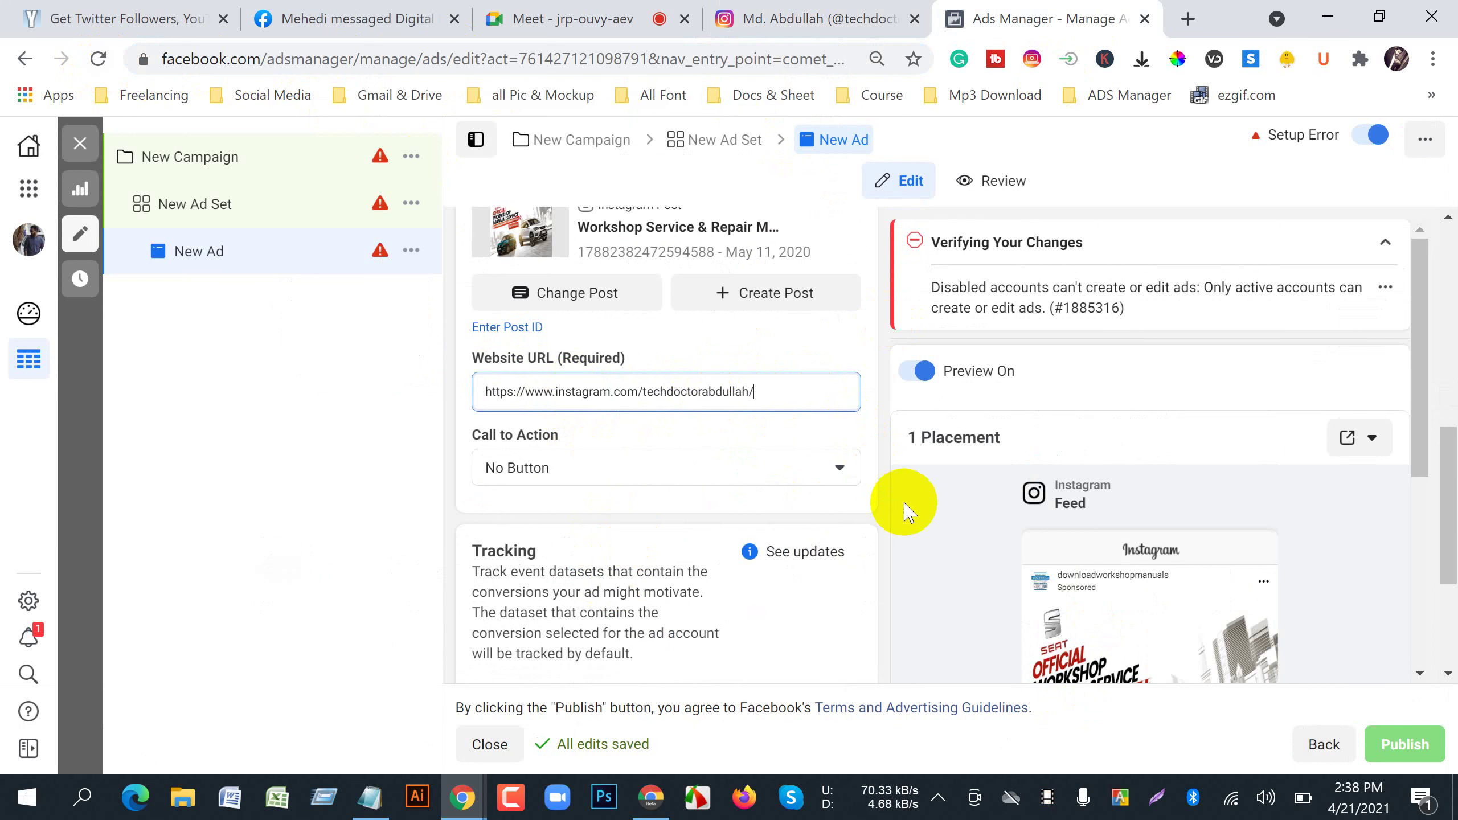
click(892, 545)
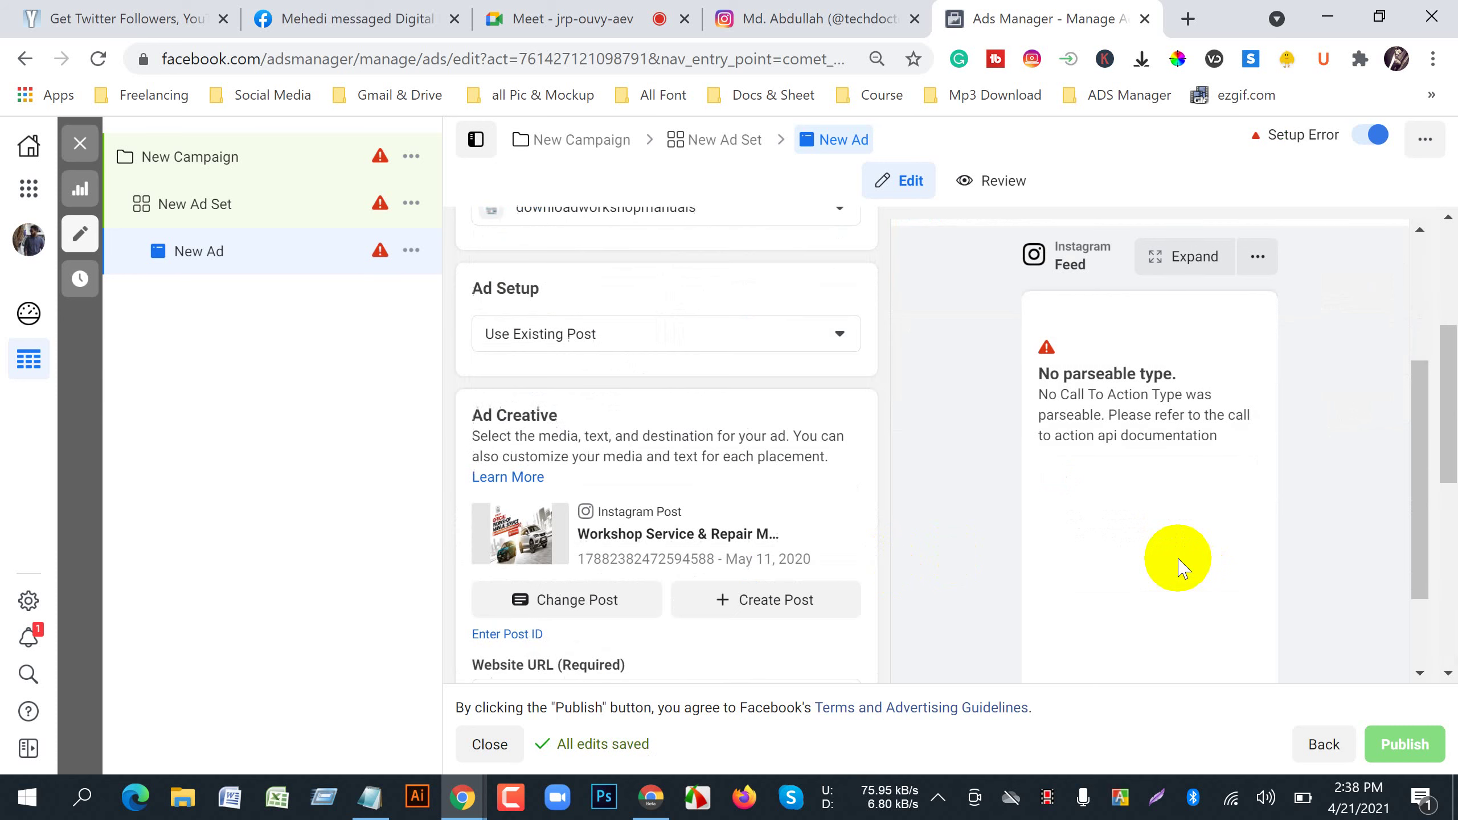
- Set the ad's call to action to Get Offer
scroll(1139, 553, down, 5)
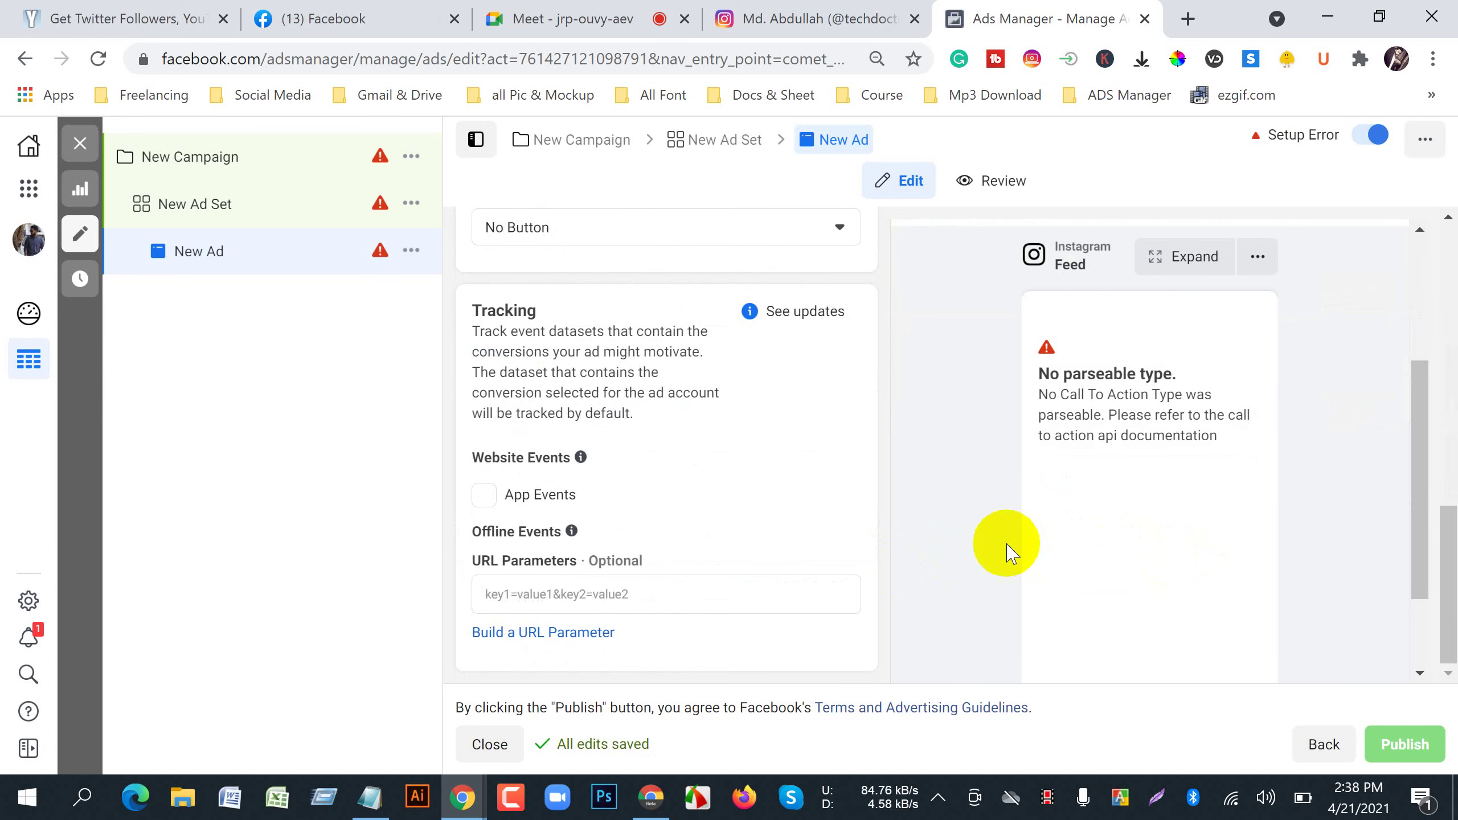
scroll(861, 539, up, 8)
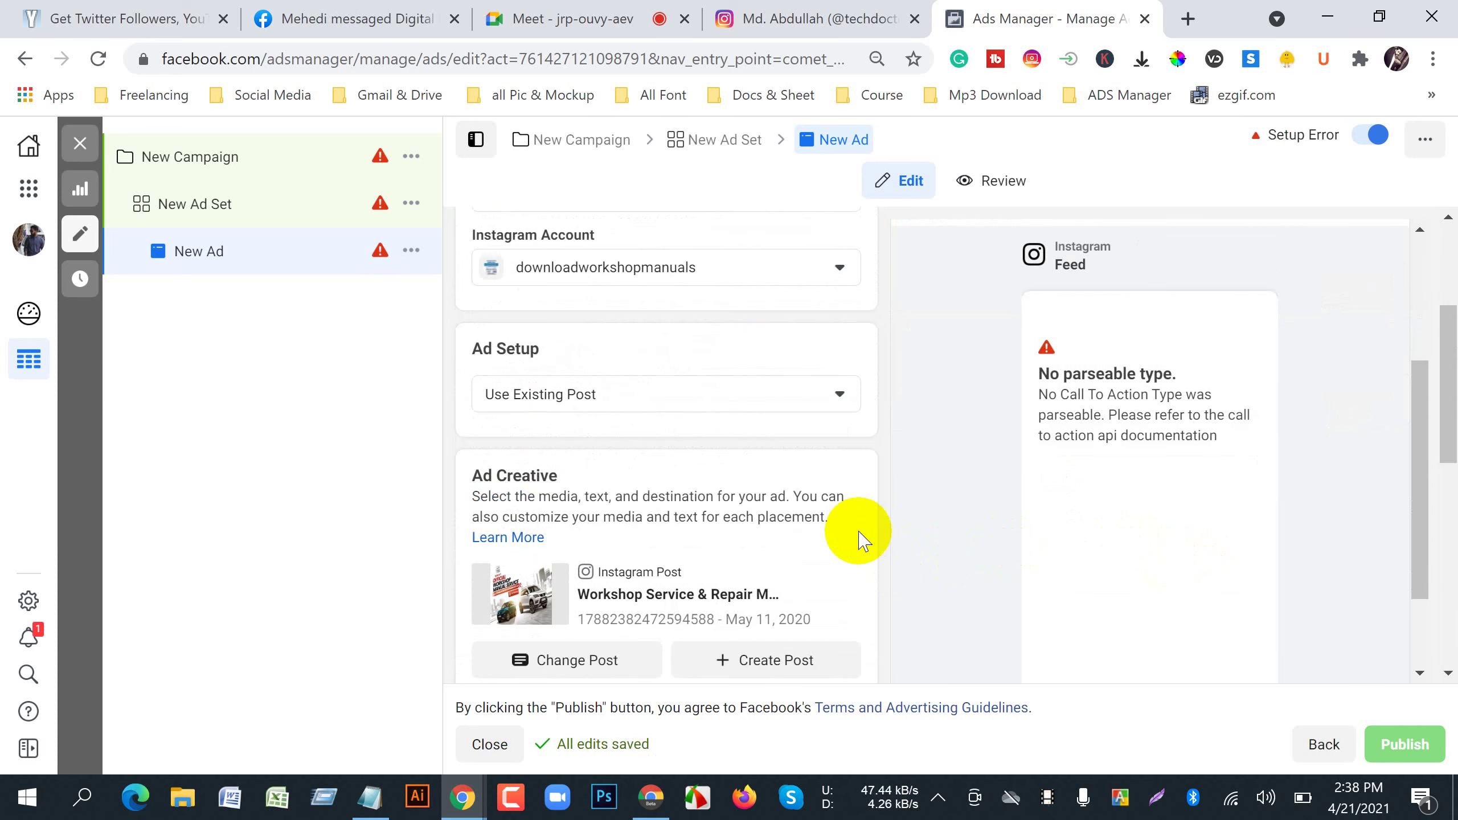
scroll(861, 540, down, 6)
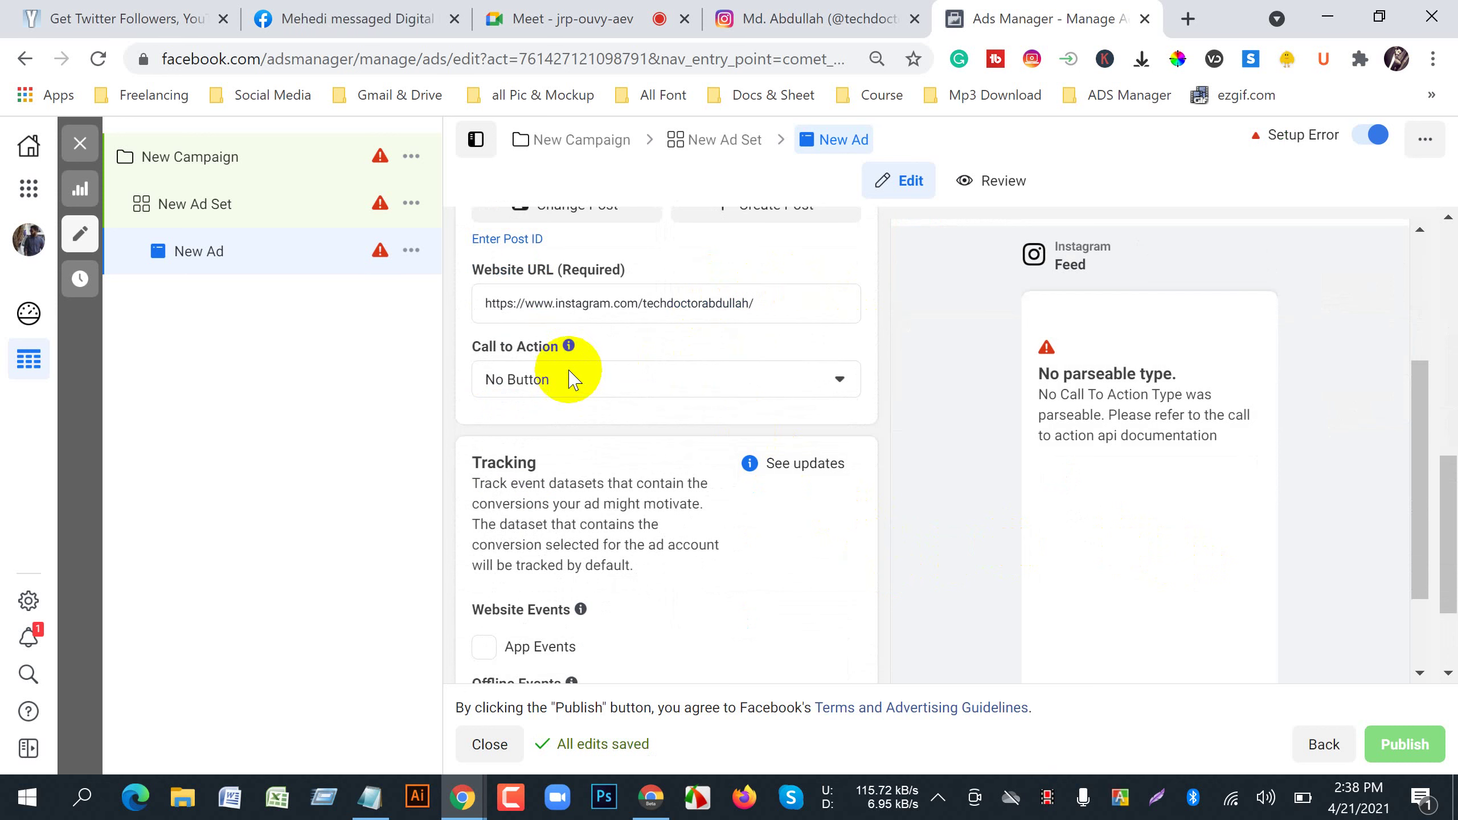
click(633, 389)
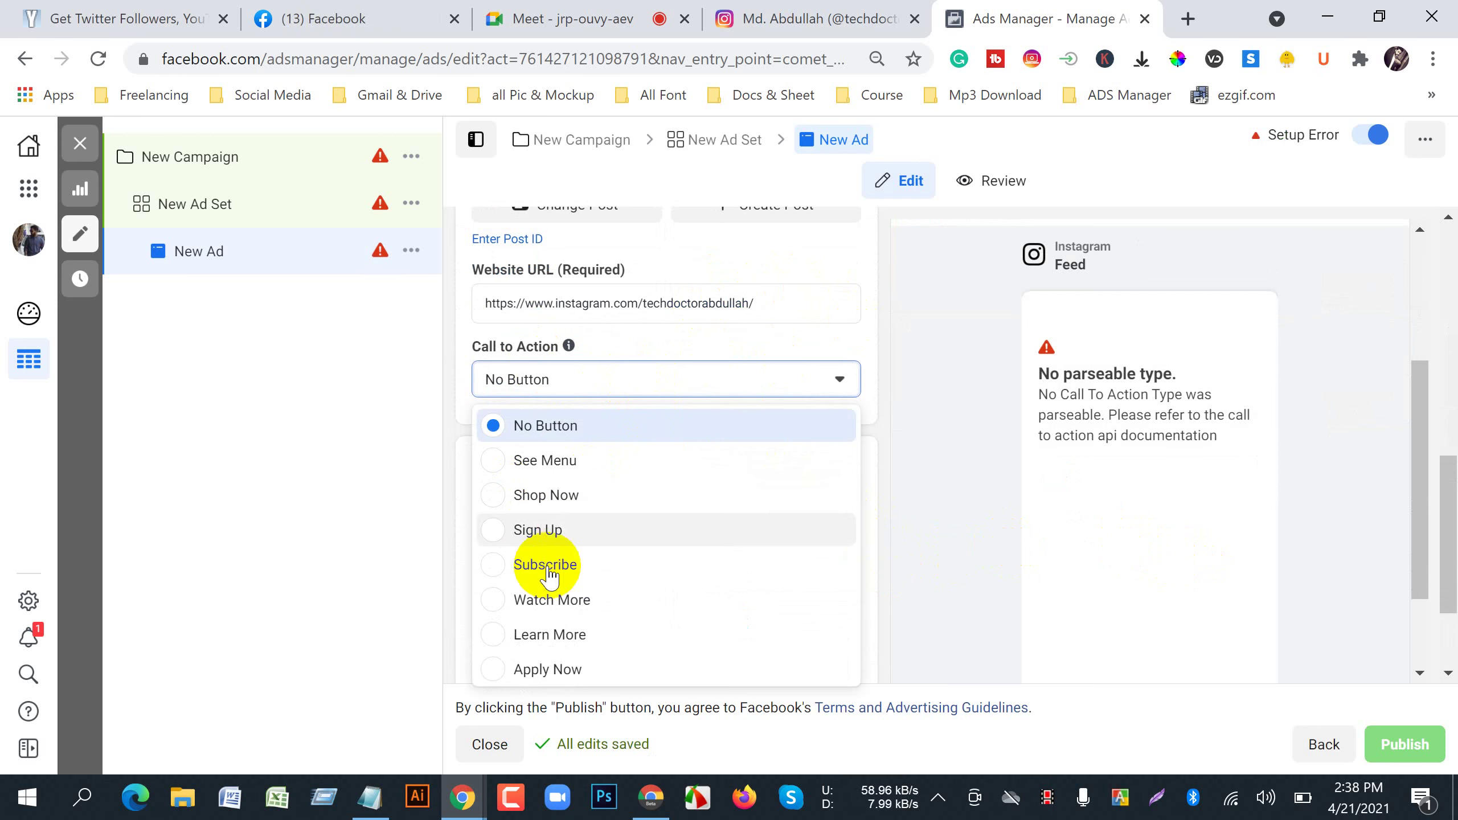
scroll(597, 623, down, 5)
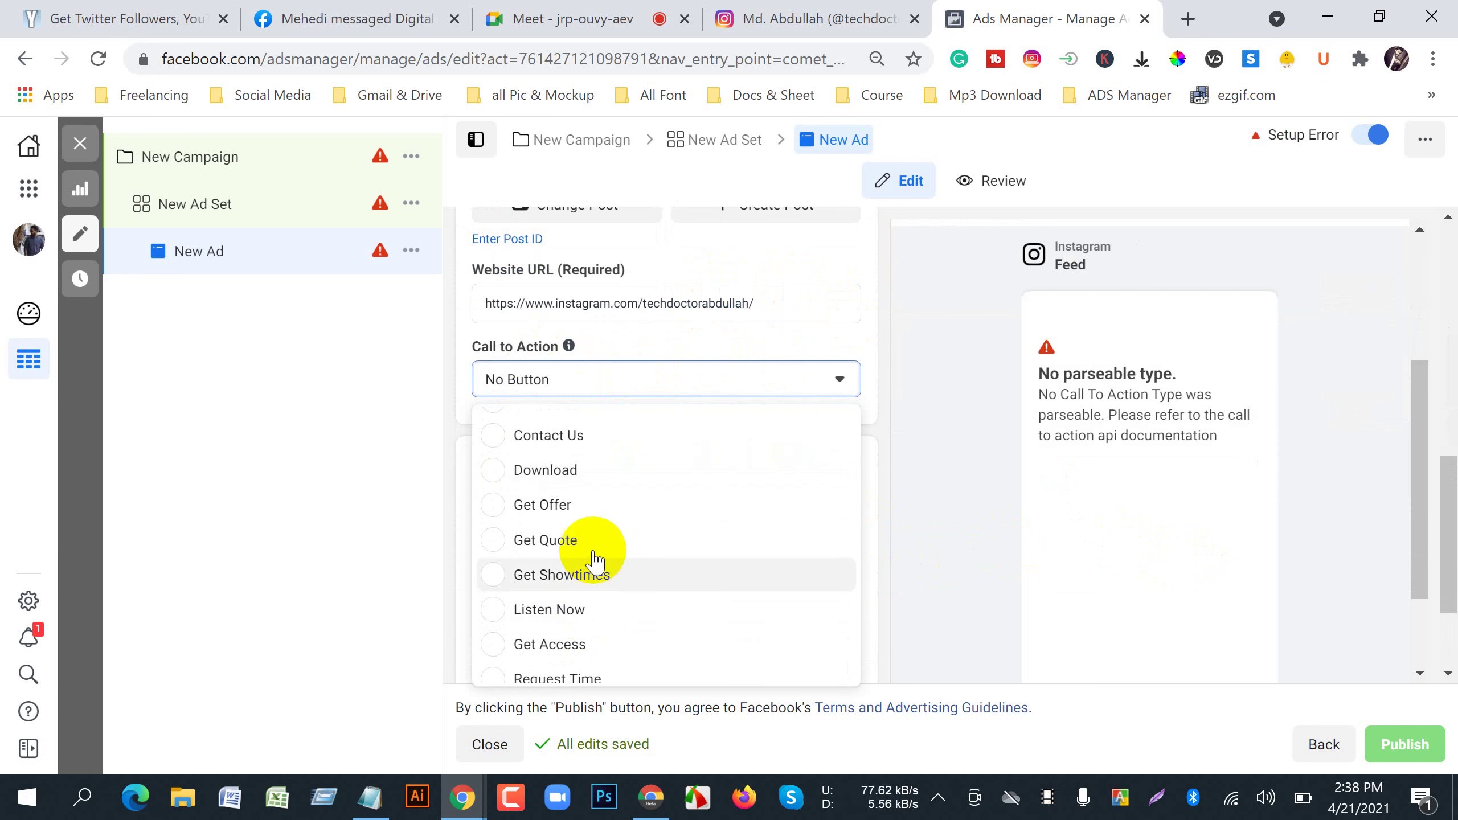
click(515, 507)
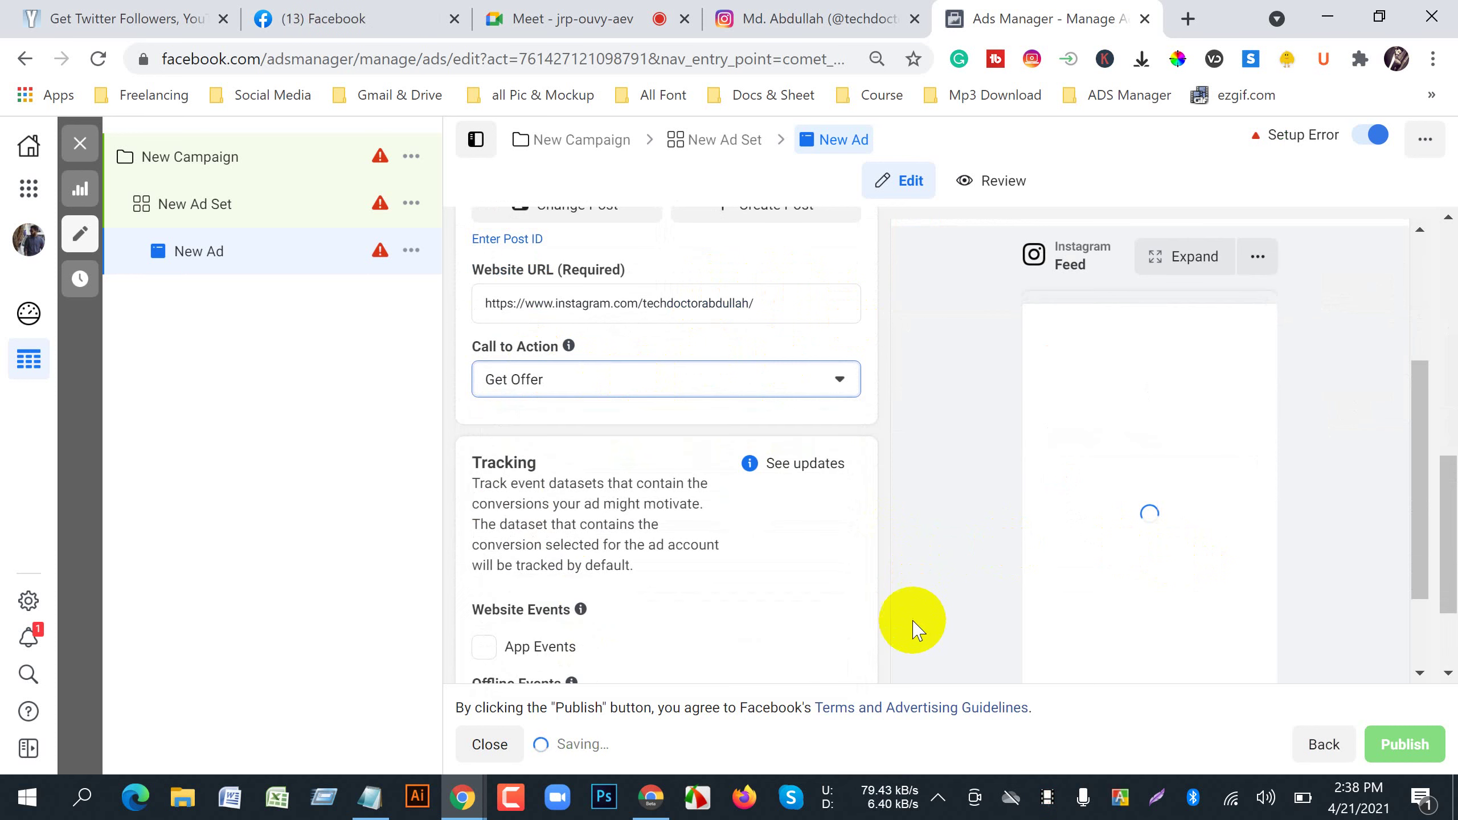
- Change the ad's call to action to Contact Us and check it in the Instagram feed preview
click(822, 385)
scroll(612, 612, down, 5)
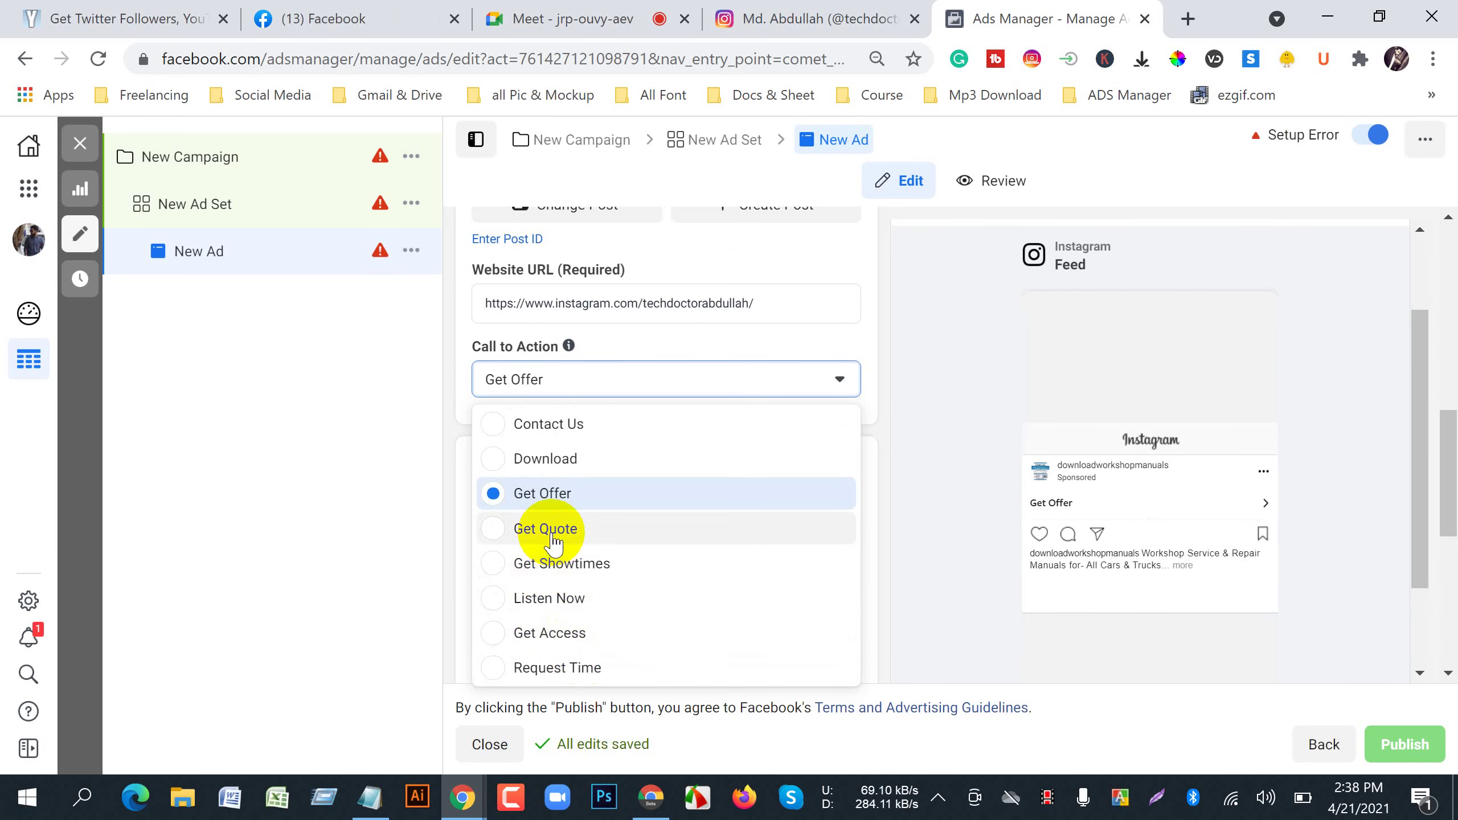
scroll(553, 537, up, 3)
click(563, 582)
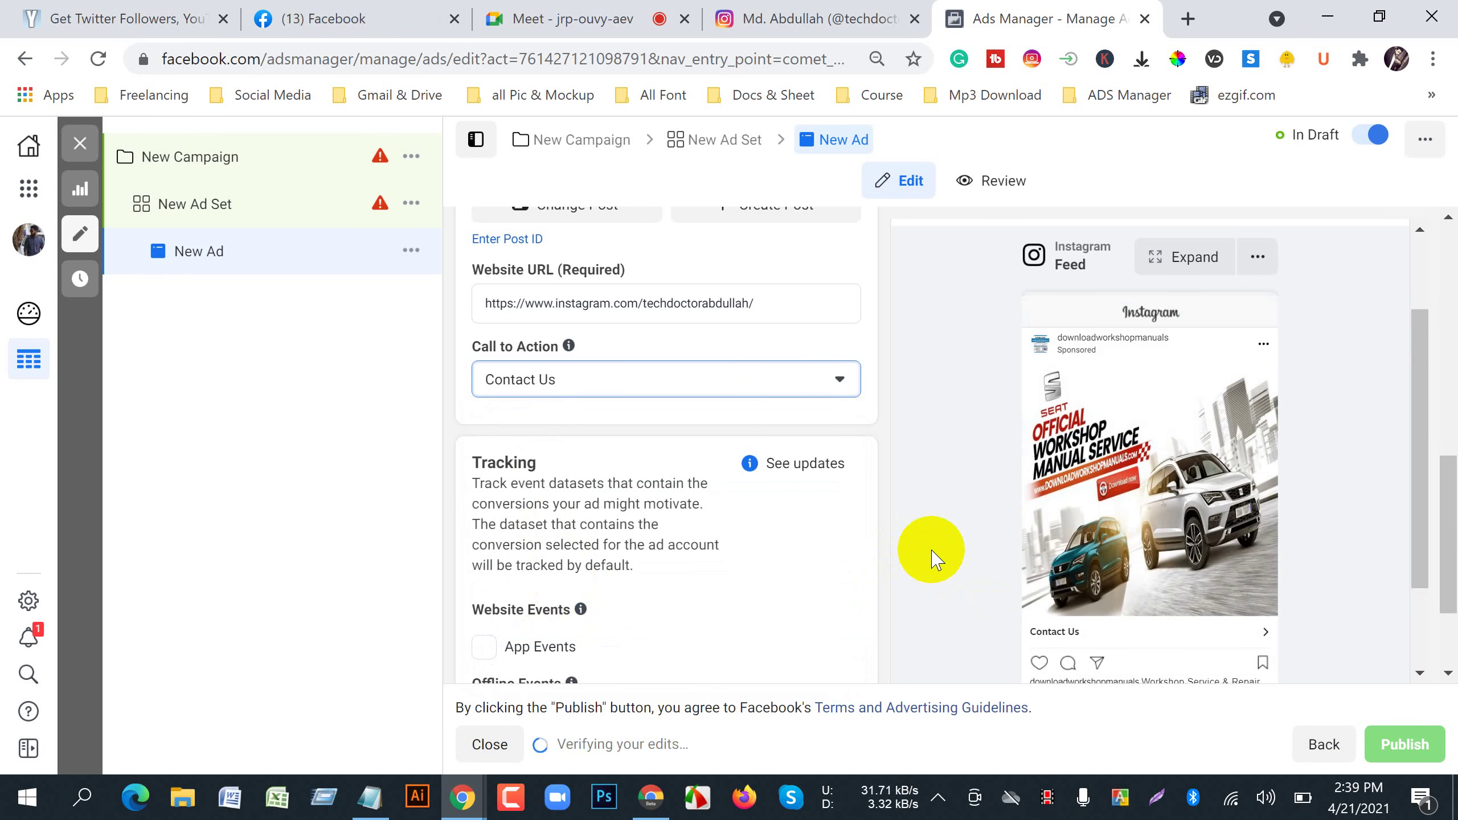
click(1423, 445)
drag(1423, 445, 1423, 488)
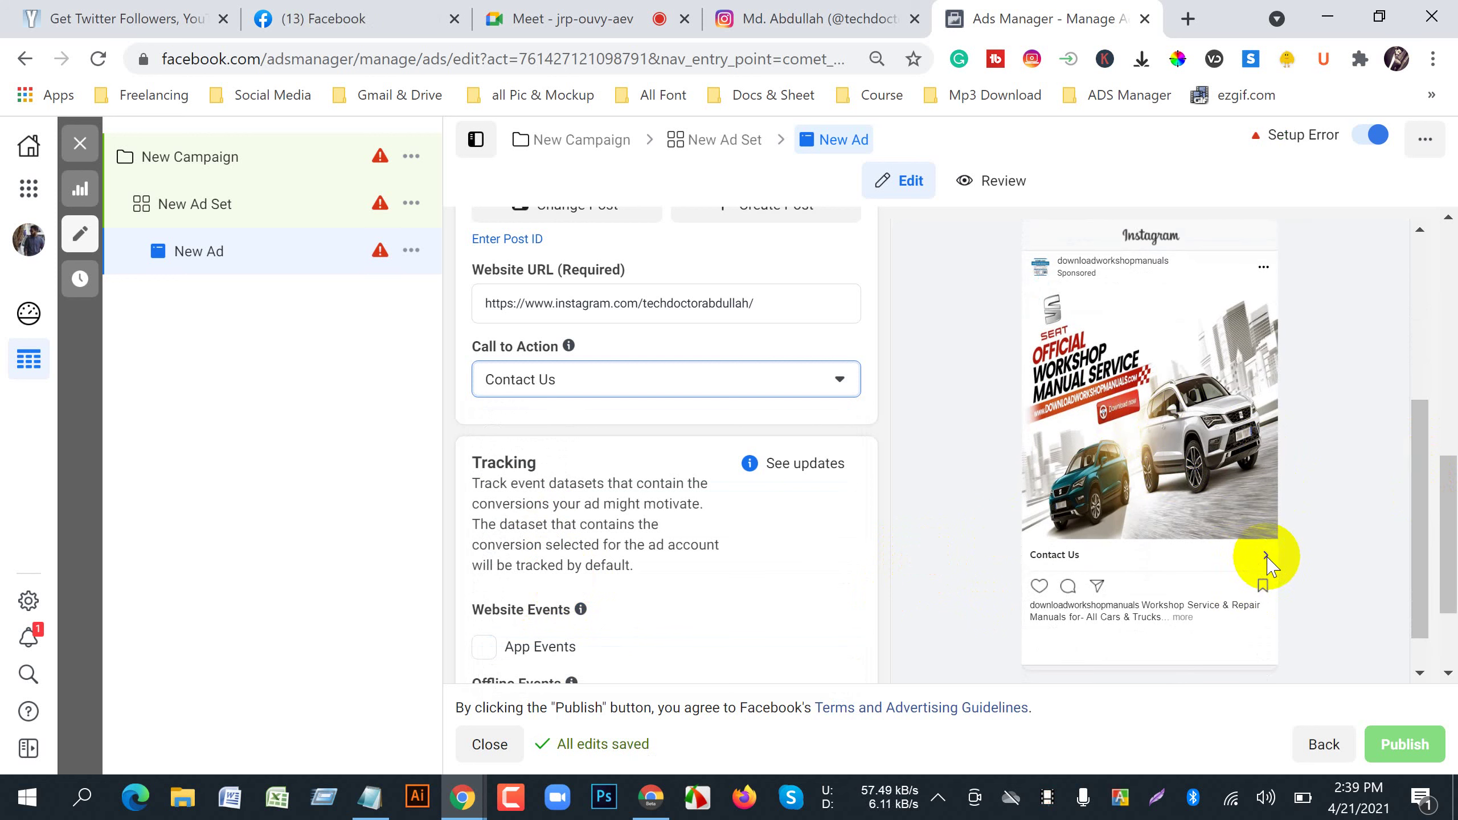
- Switch to Instagram, follow back the newest follower from the activity list, and return to the profile
click(828, 17)
click(97, 59)
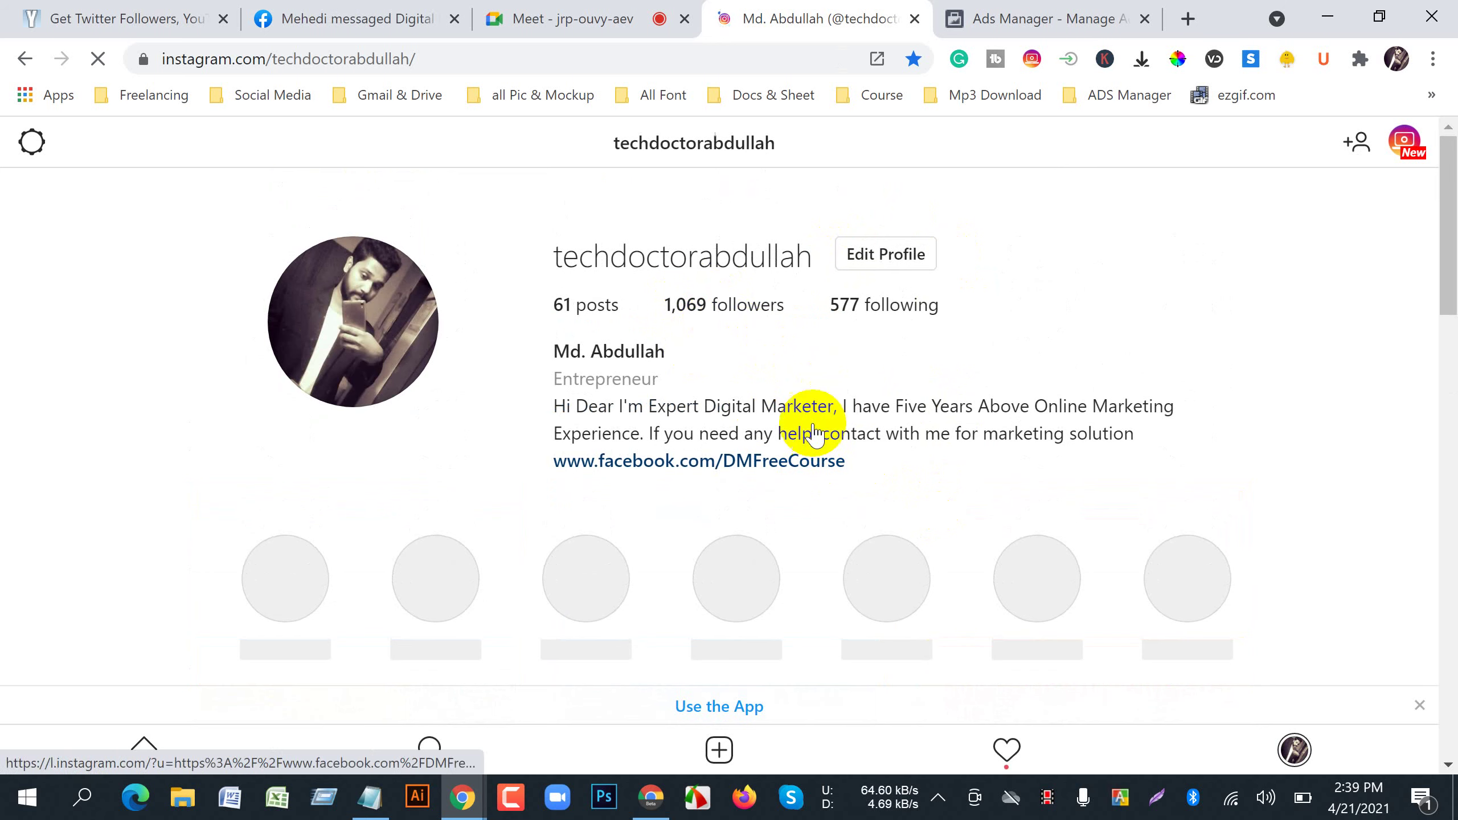
scroll(880, 510, down, 5)
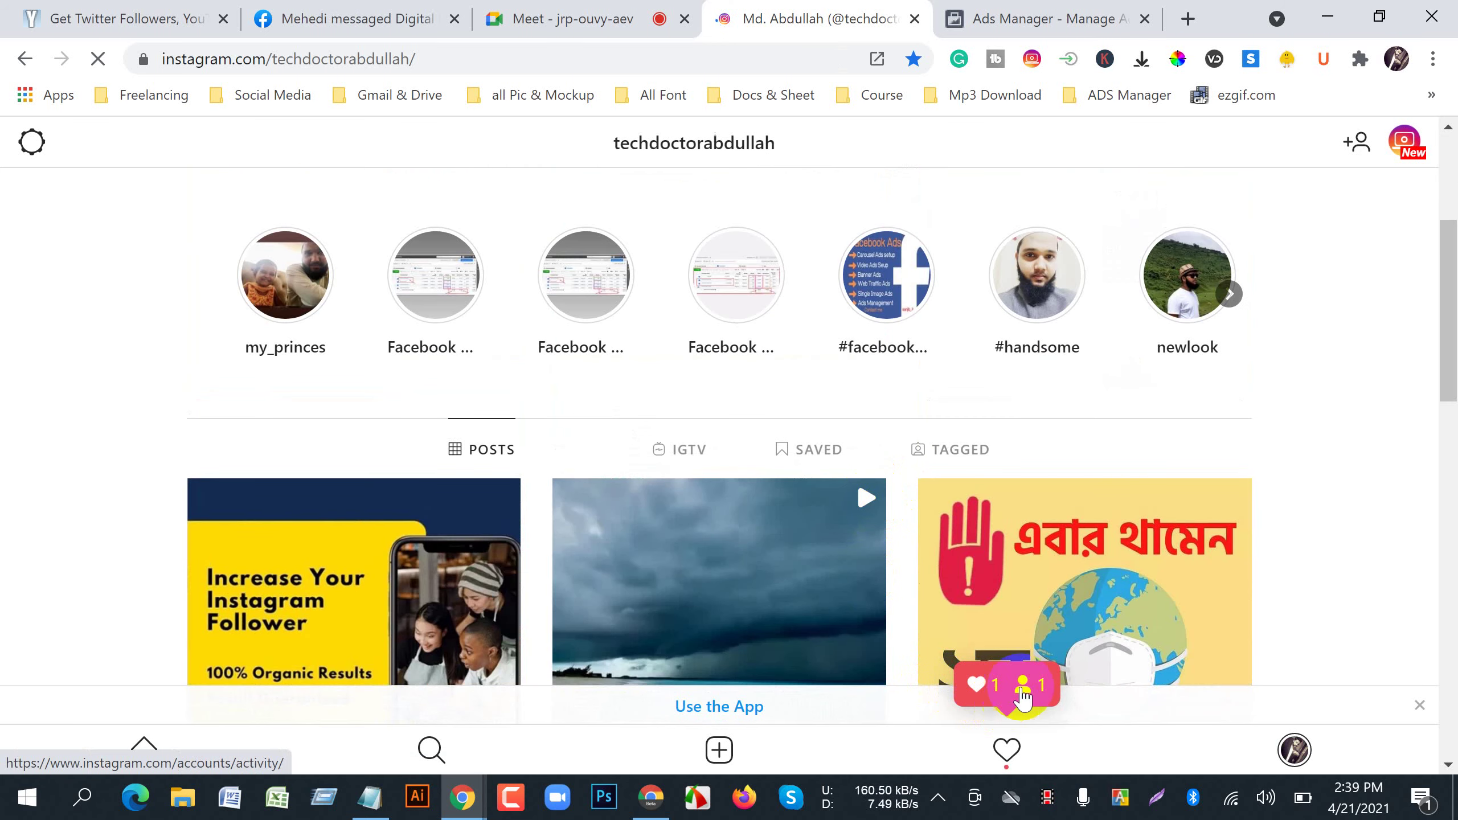
click(1008, 752)
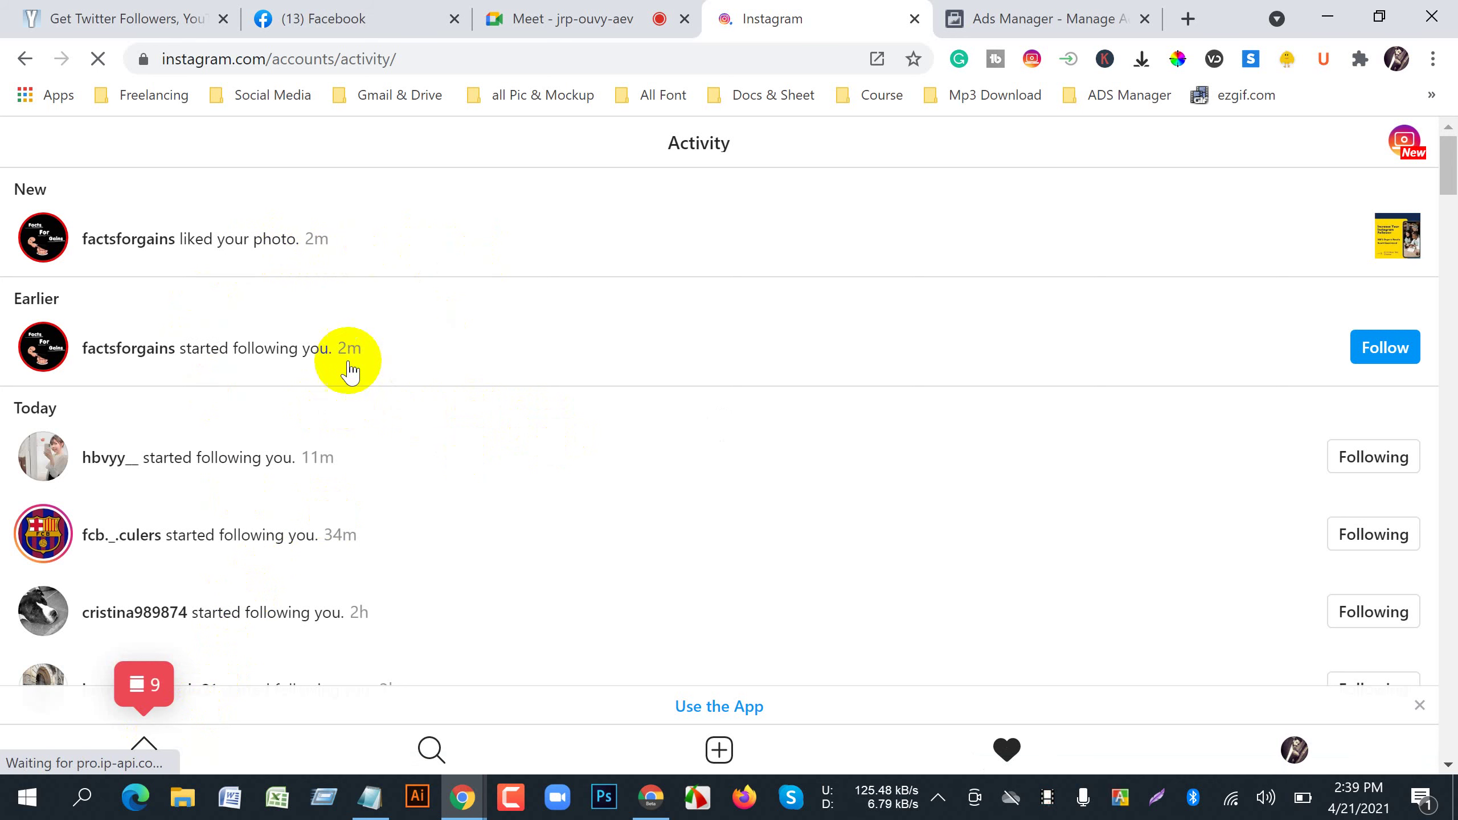
click(1389, 348)
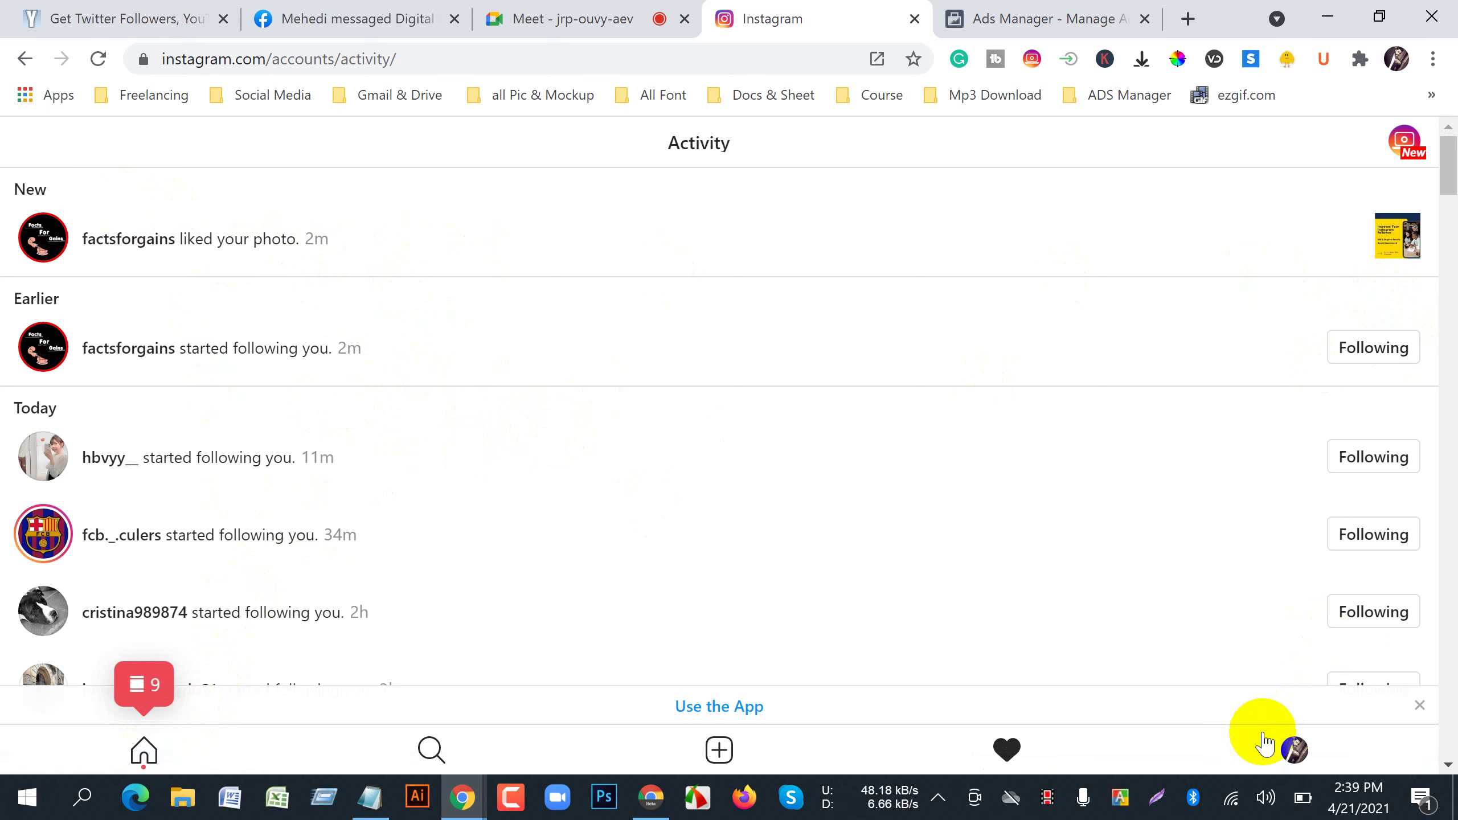
click(1291, 752)
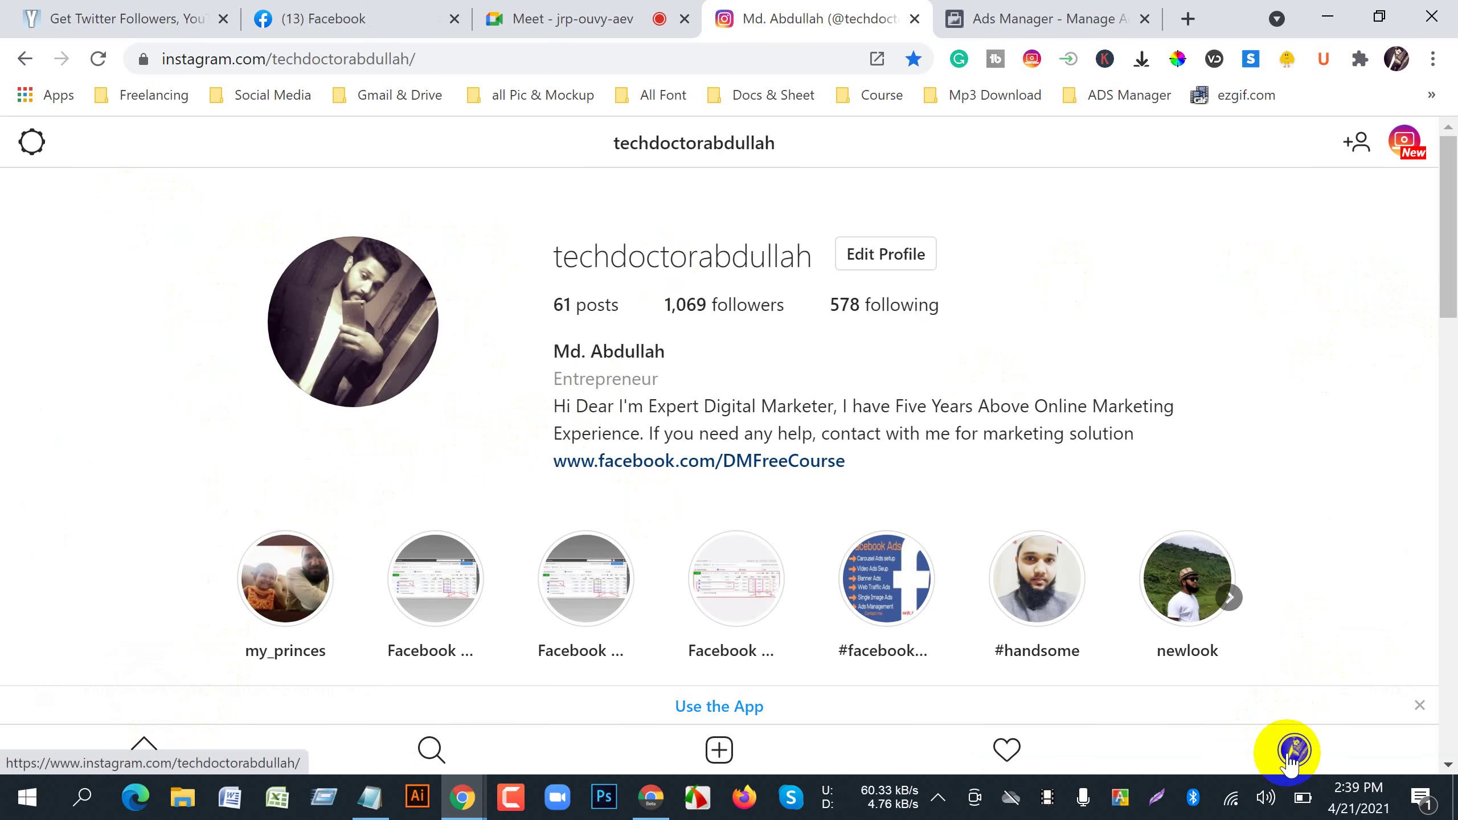
- Review the ad's tracking section and Instagram feed preview in Ads Manager alongside the Instagram profile it links to
click(967, 23)
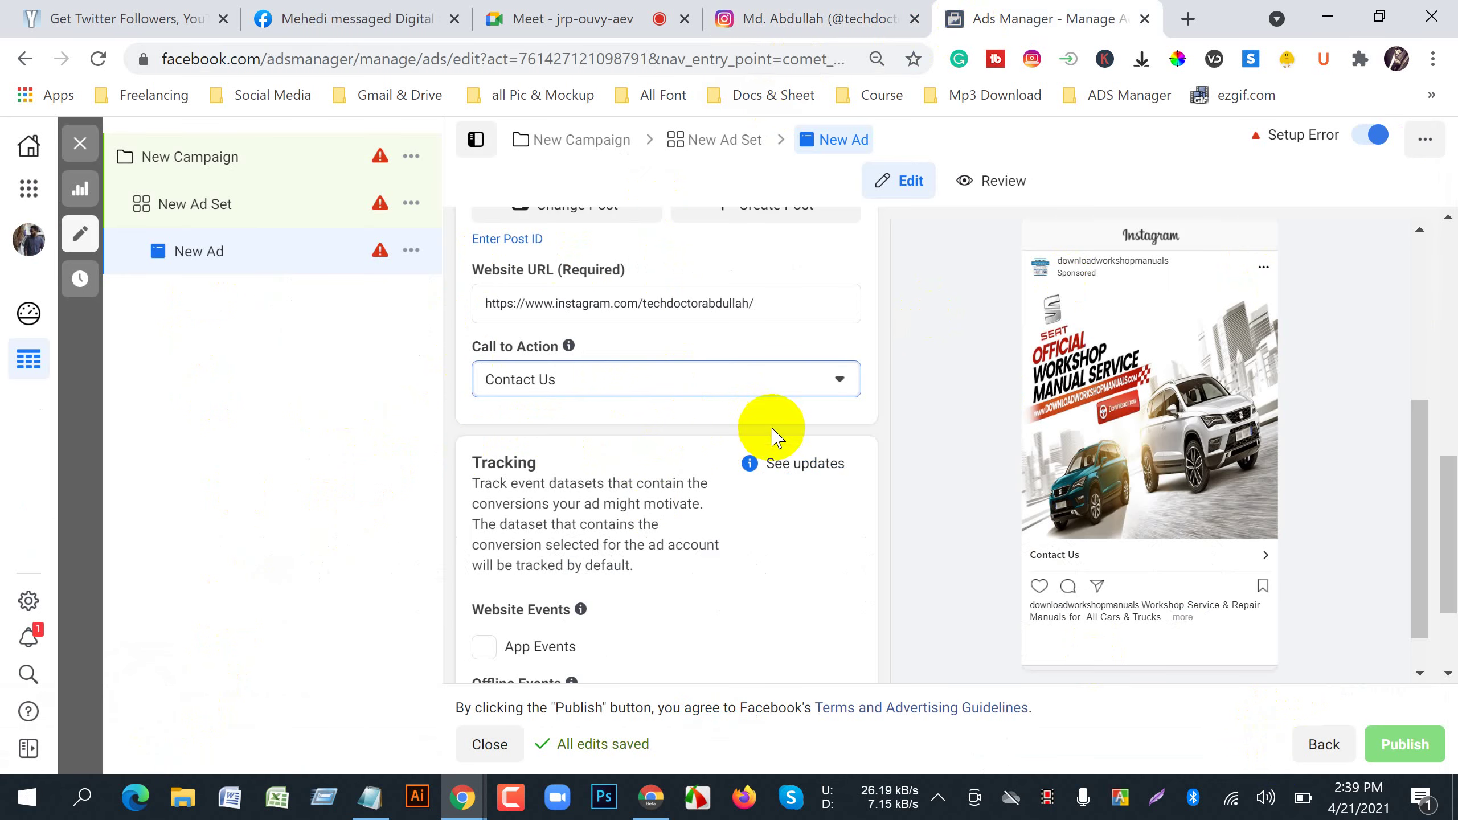
scroll(818, 531, down, 2)
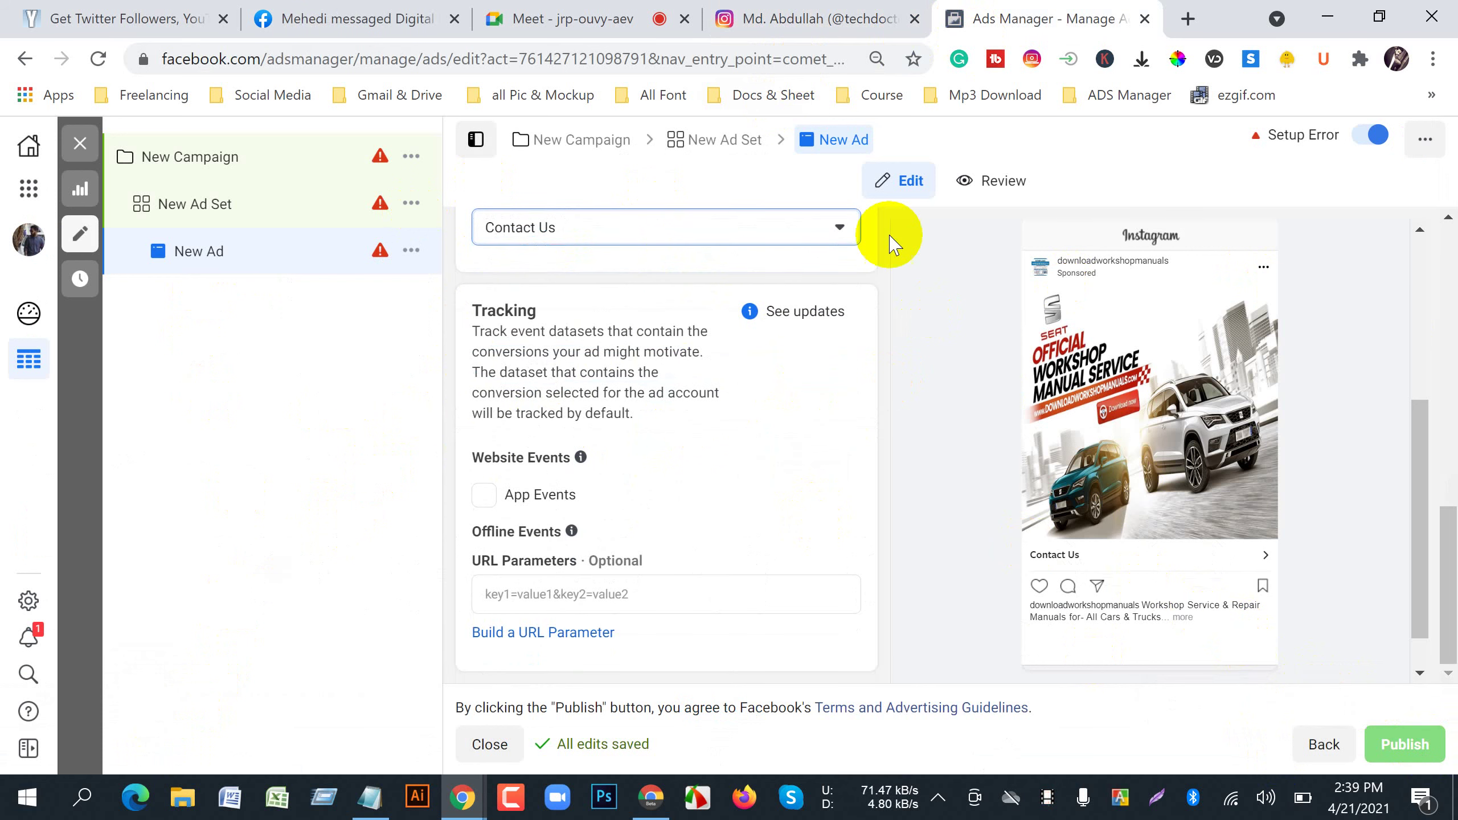
click(832, 26)
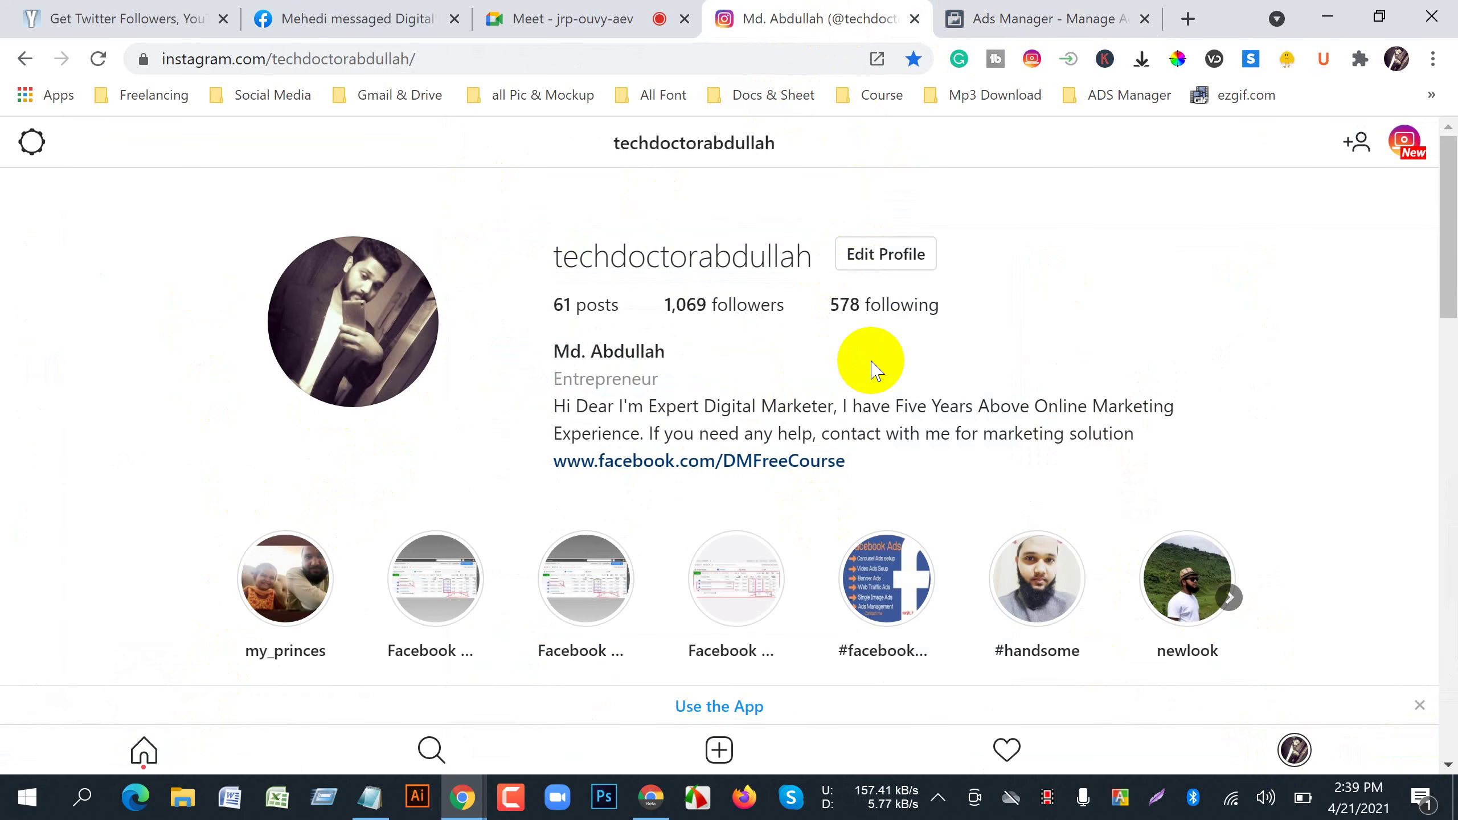
click(1002, 18)
click(817, 15)
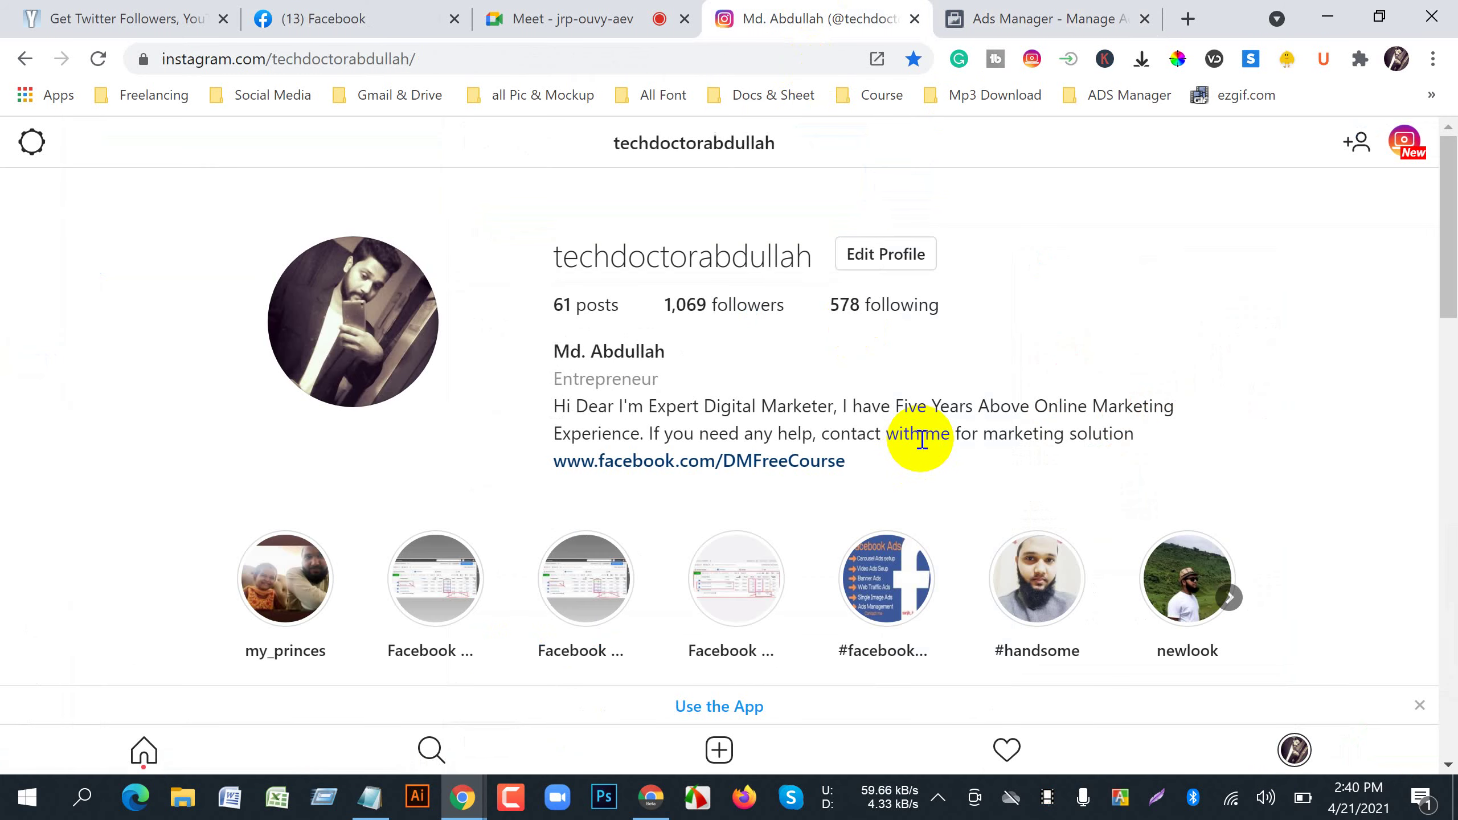
click(998, 17)
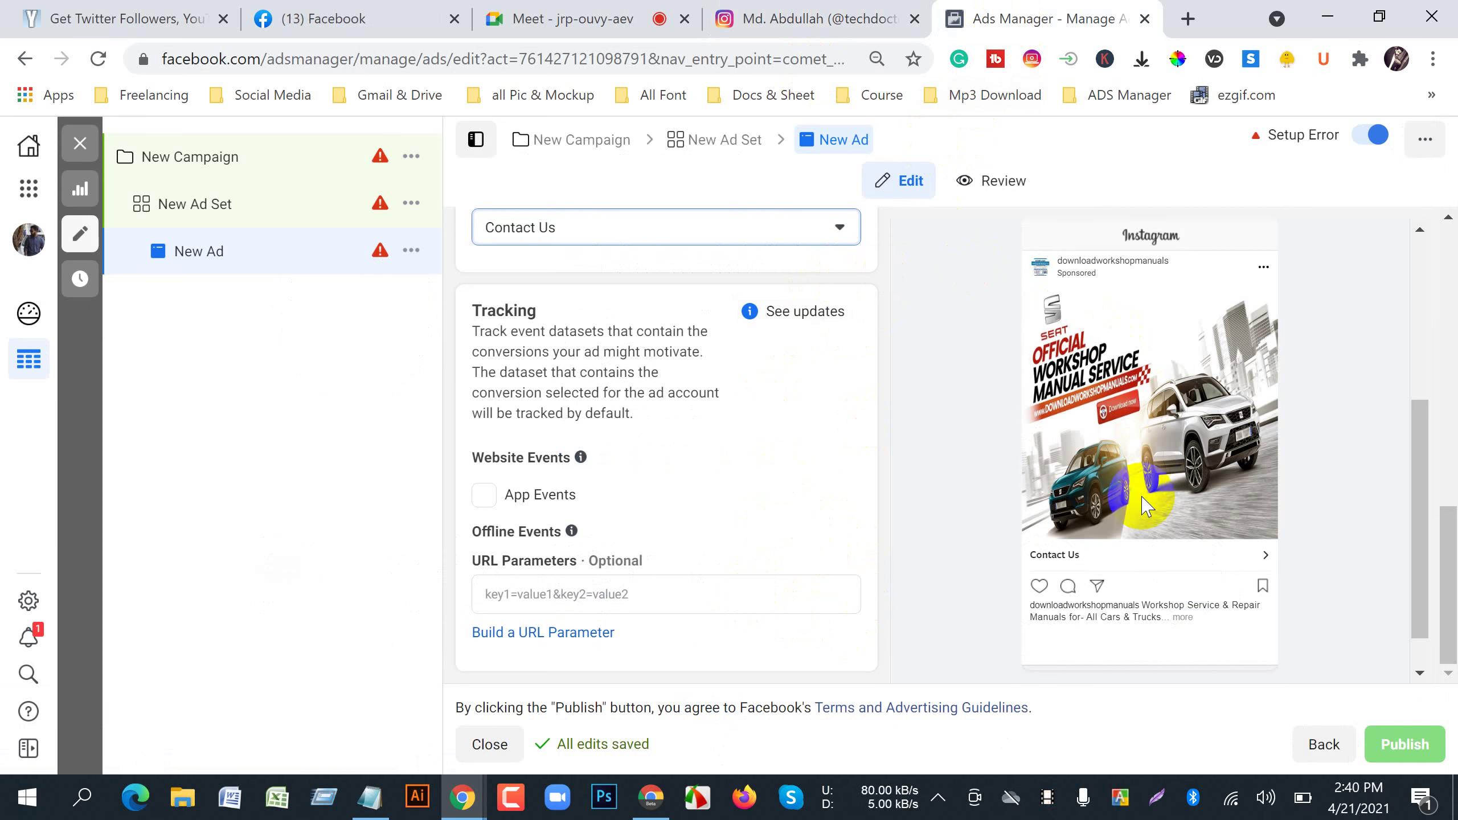
click(790, 20)
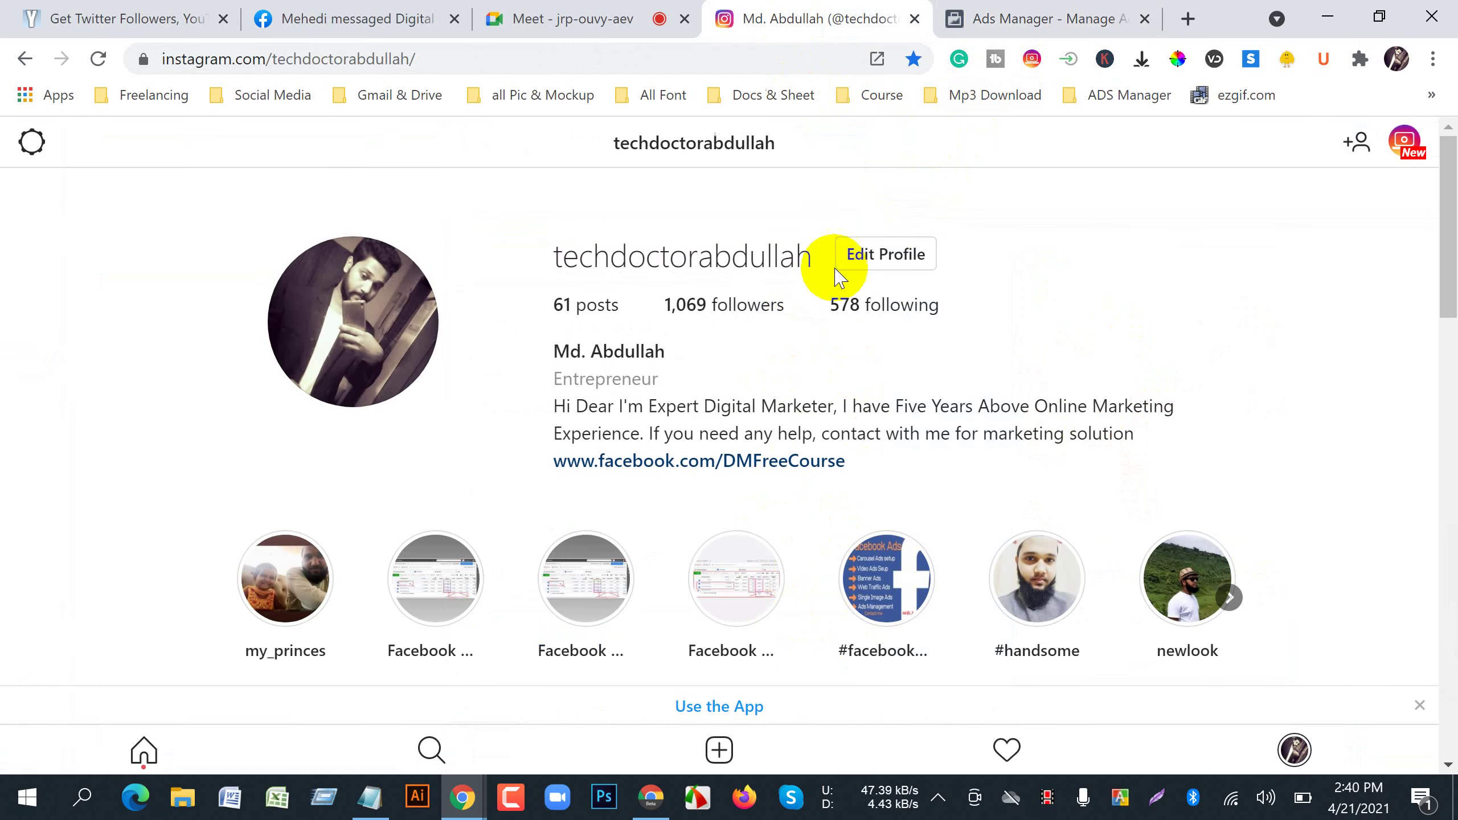
scroll(757, 505, down, 5)
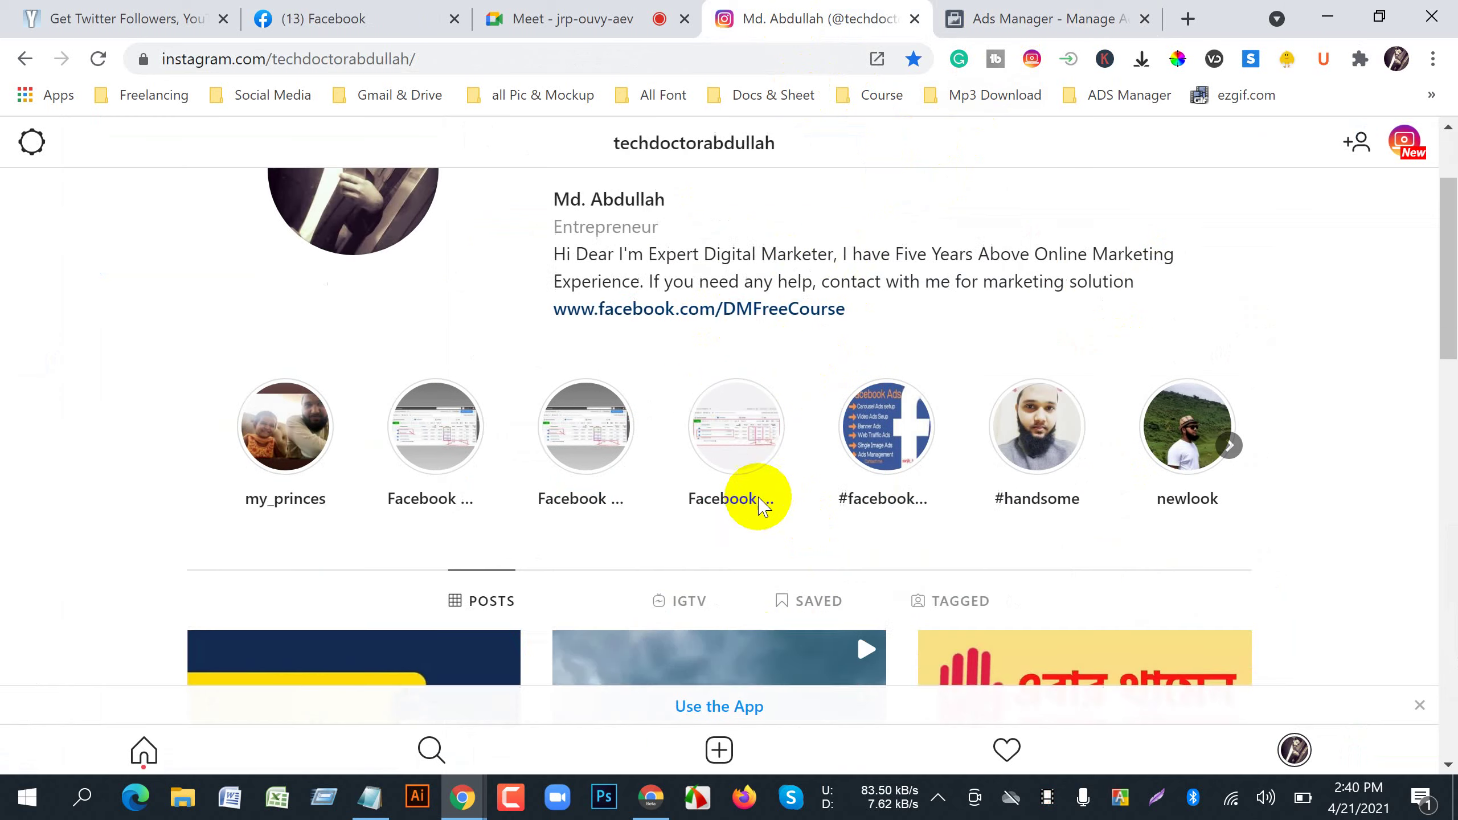
scroll(754, 488, up, 5)
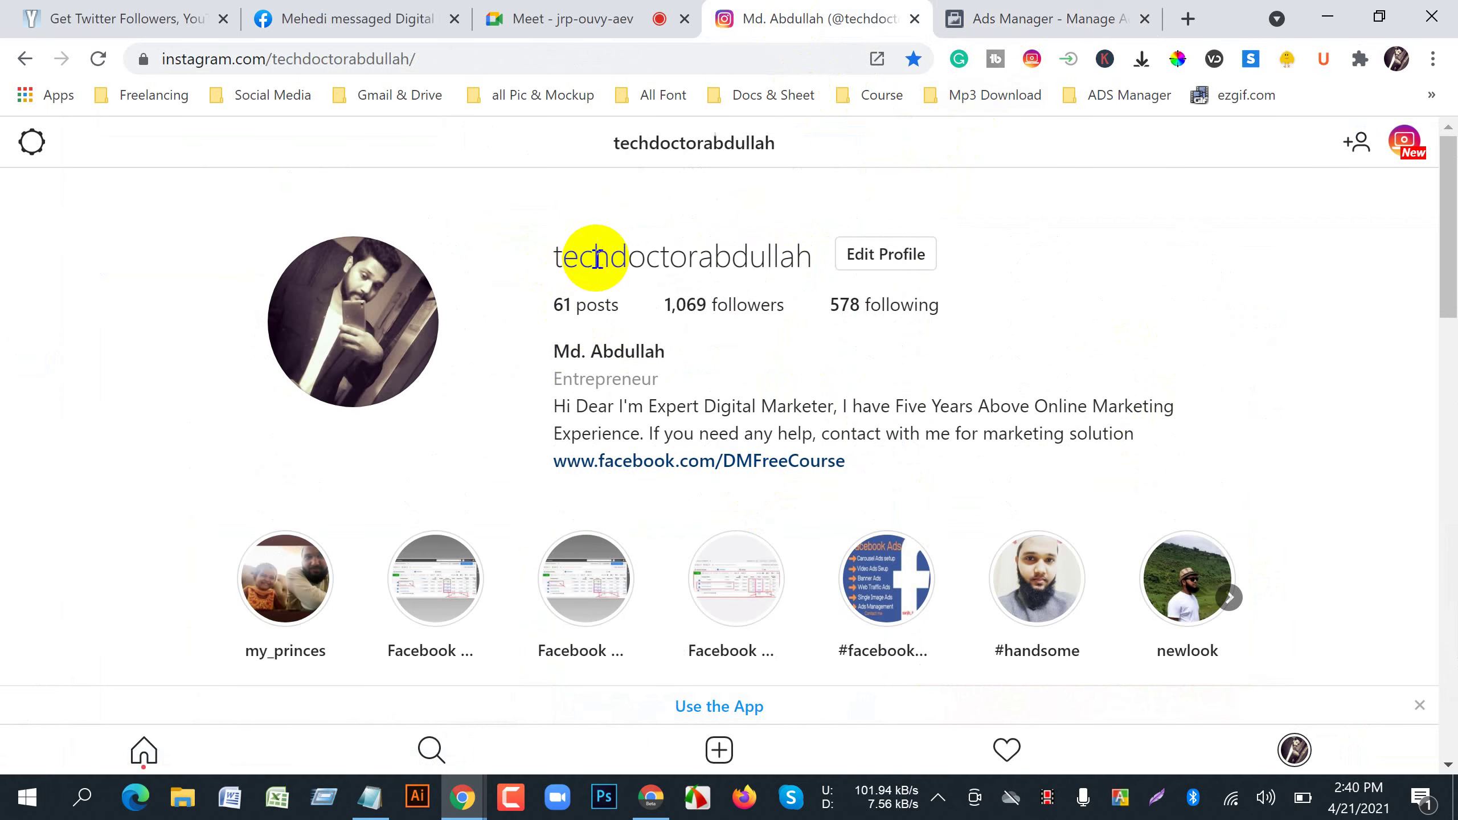